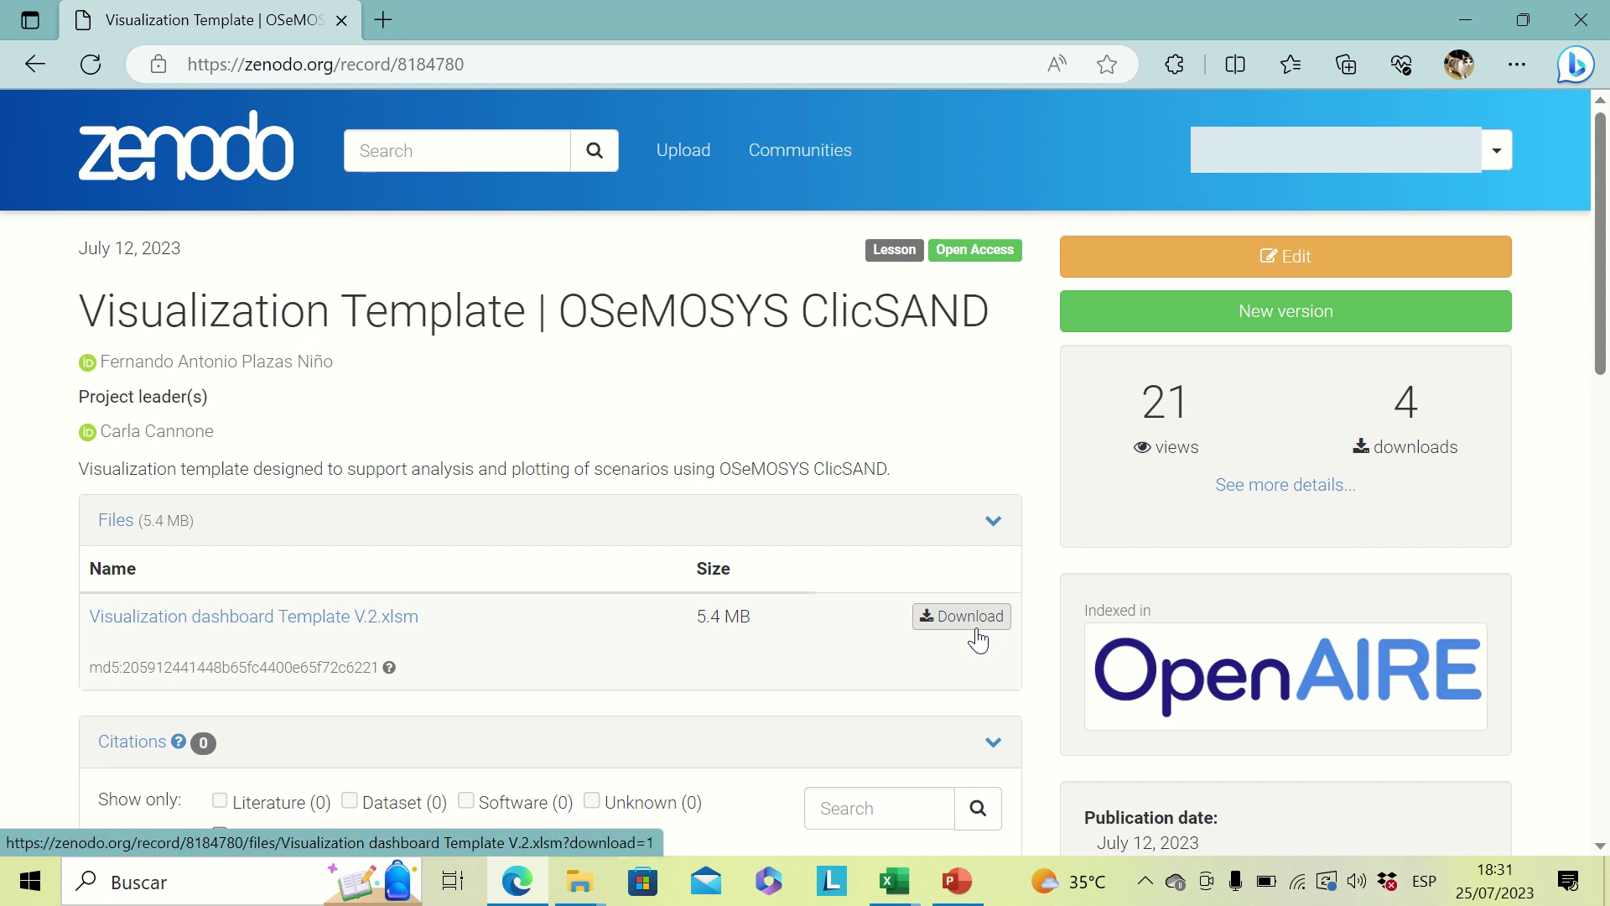
# Step: Switch to the Visualization dashboard Template workbook in Excel, view the 5_Residential sheet, and return to the Content sheet
pyautogui.moveTo(894, 881)
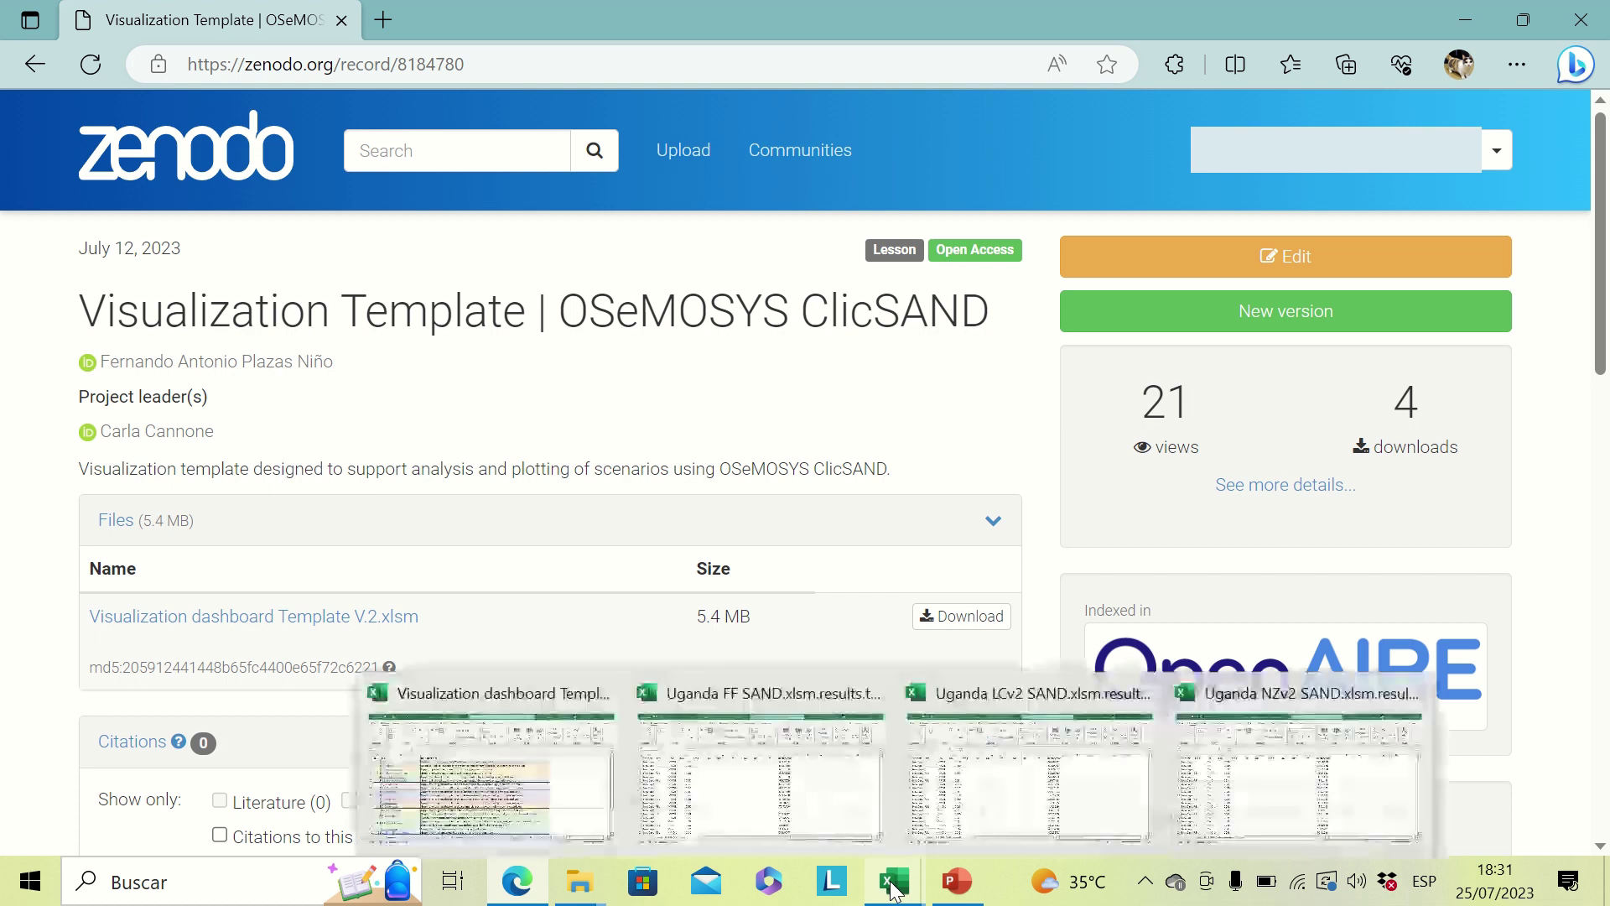
pyautogui.click(544, 788)
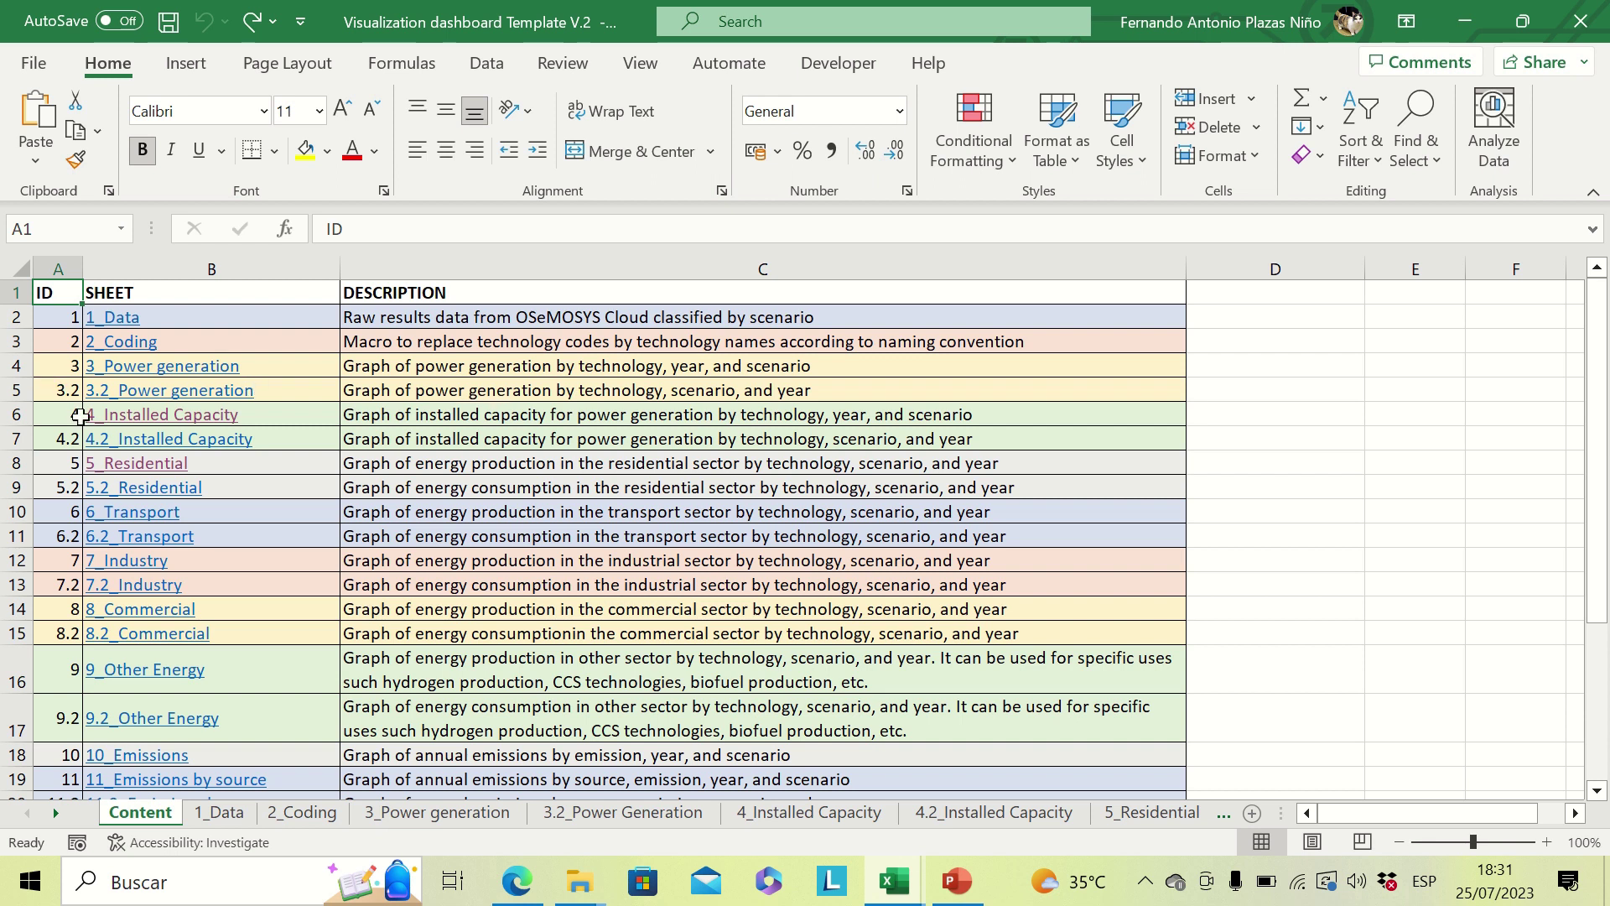
pyautogui.click(146, 465)
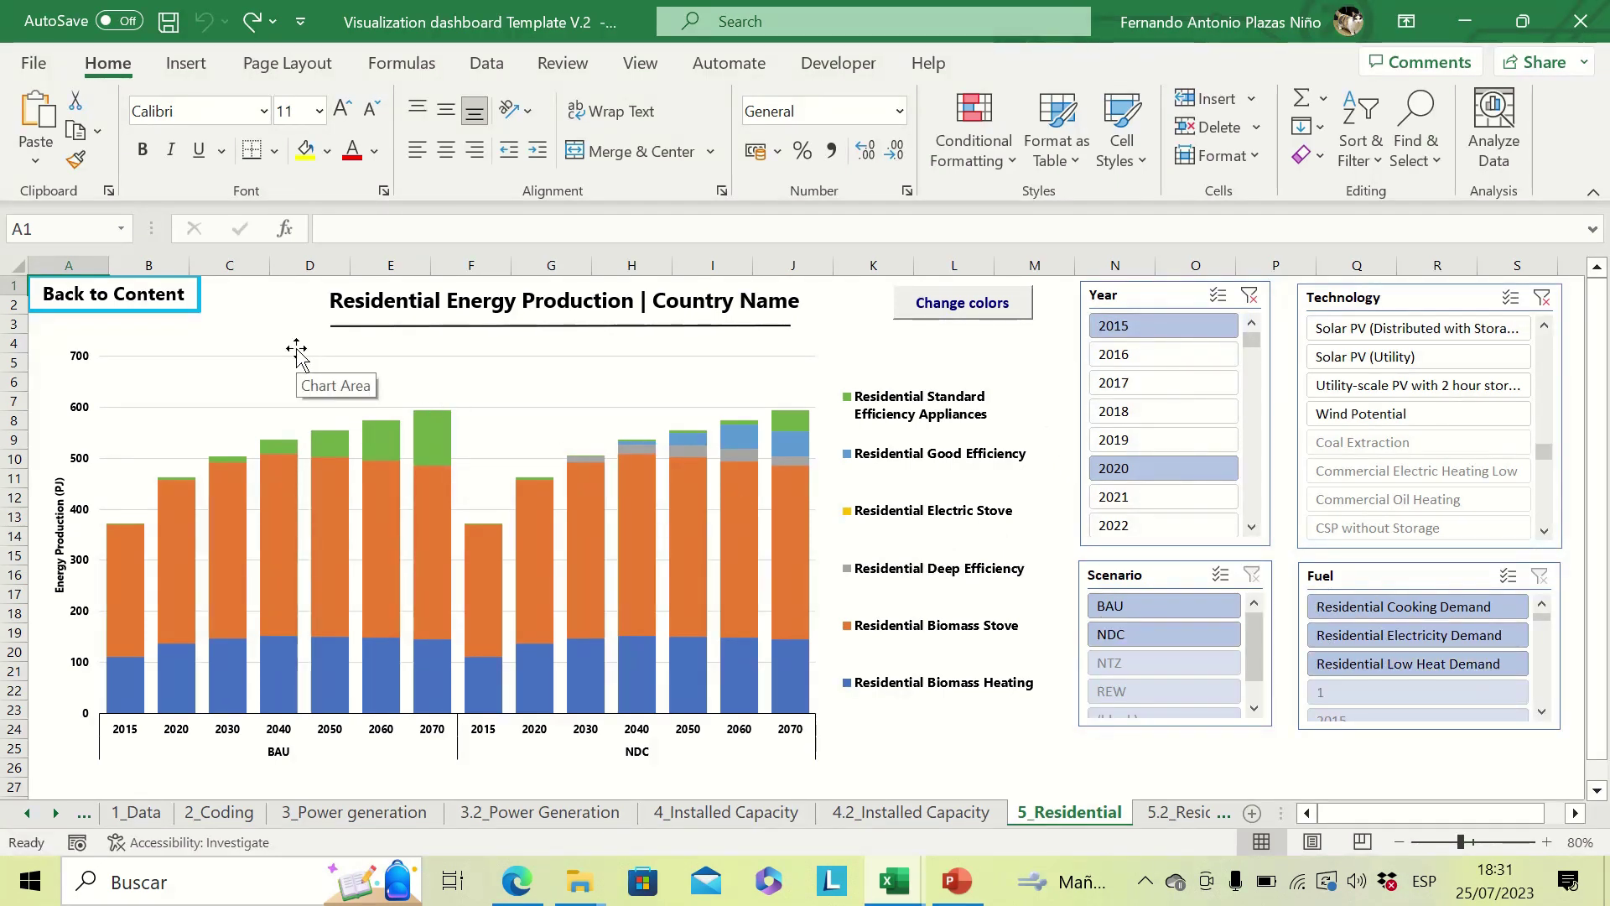
pyautogui.click(145, 311)
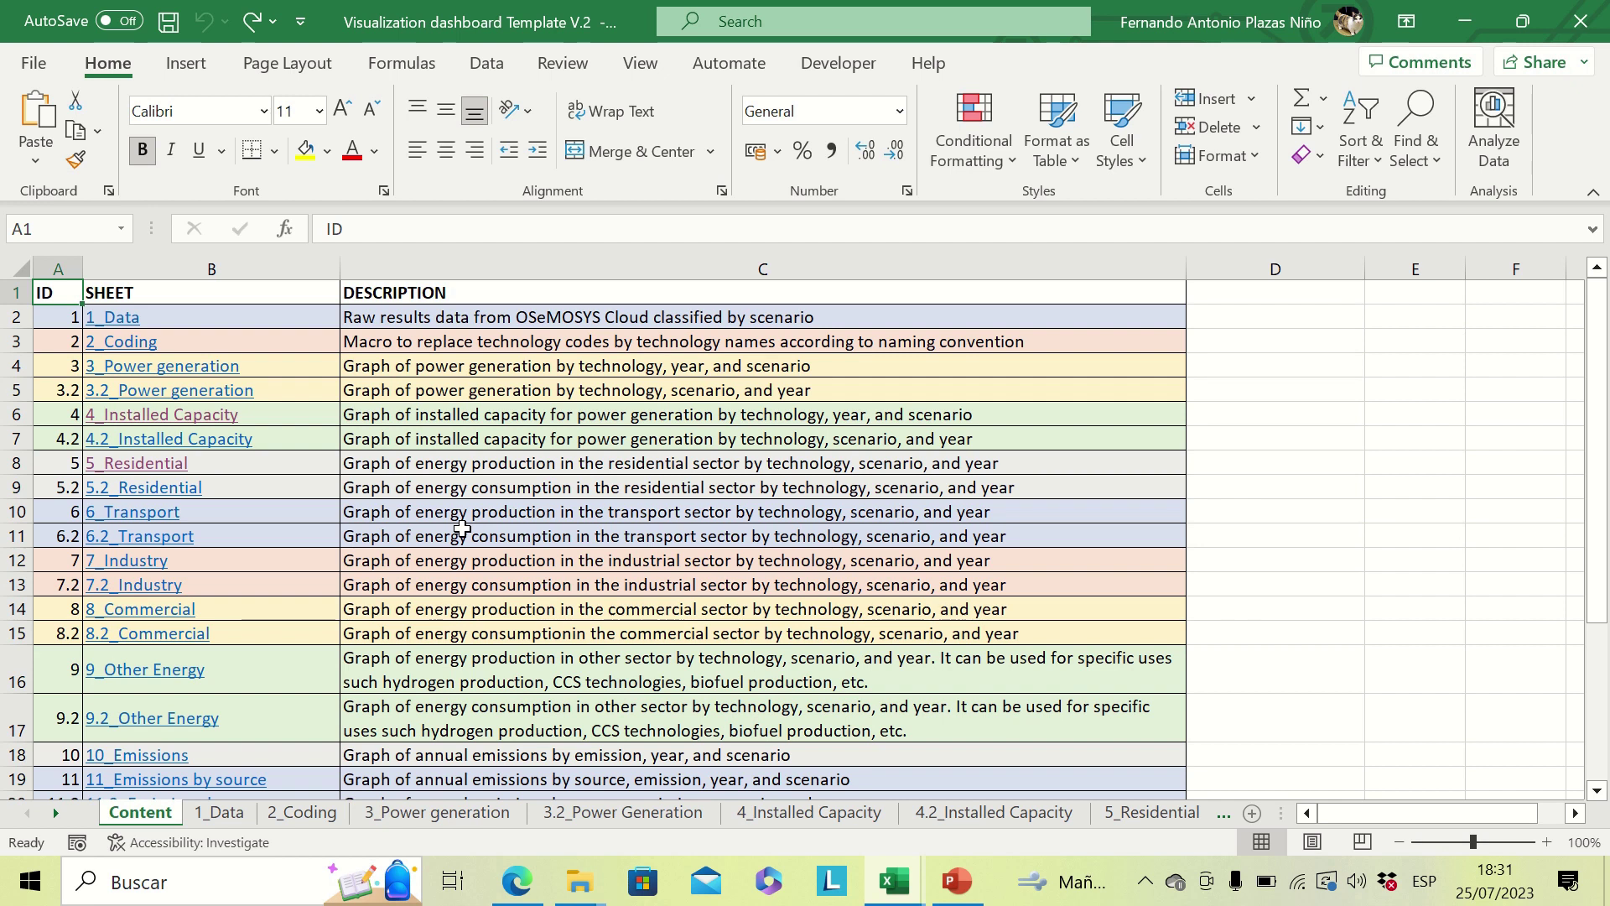
# Step: Clear all existing records below the header row of the table on the 1_Data sheet
pyautogui.click(219, 812)
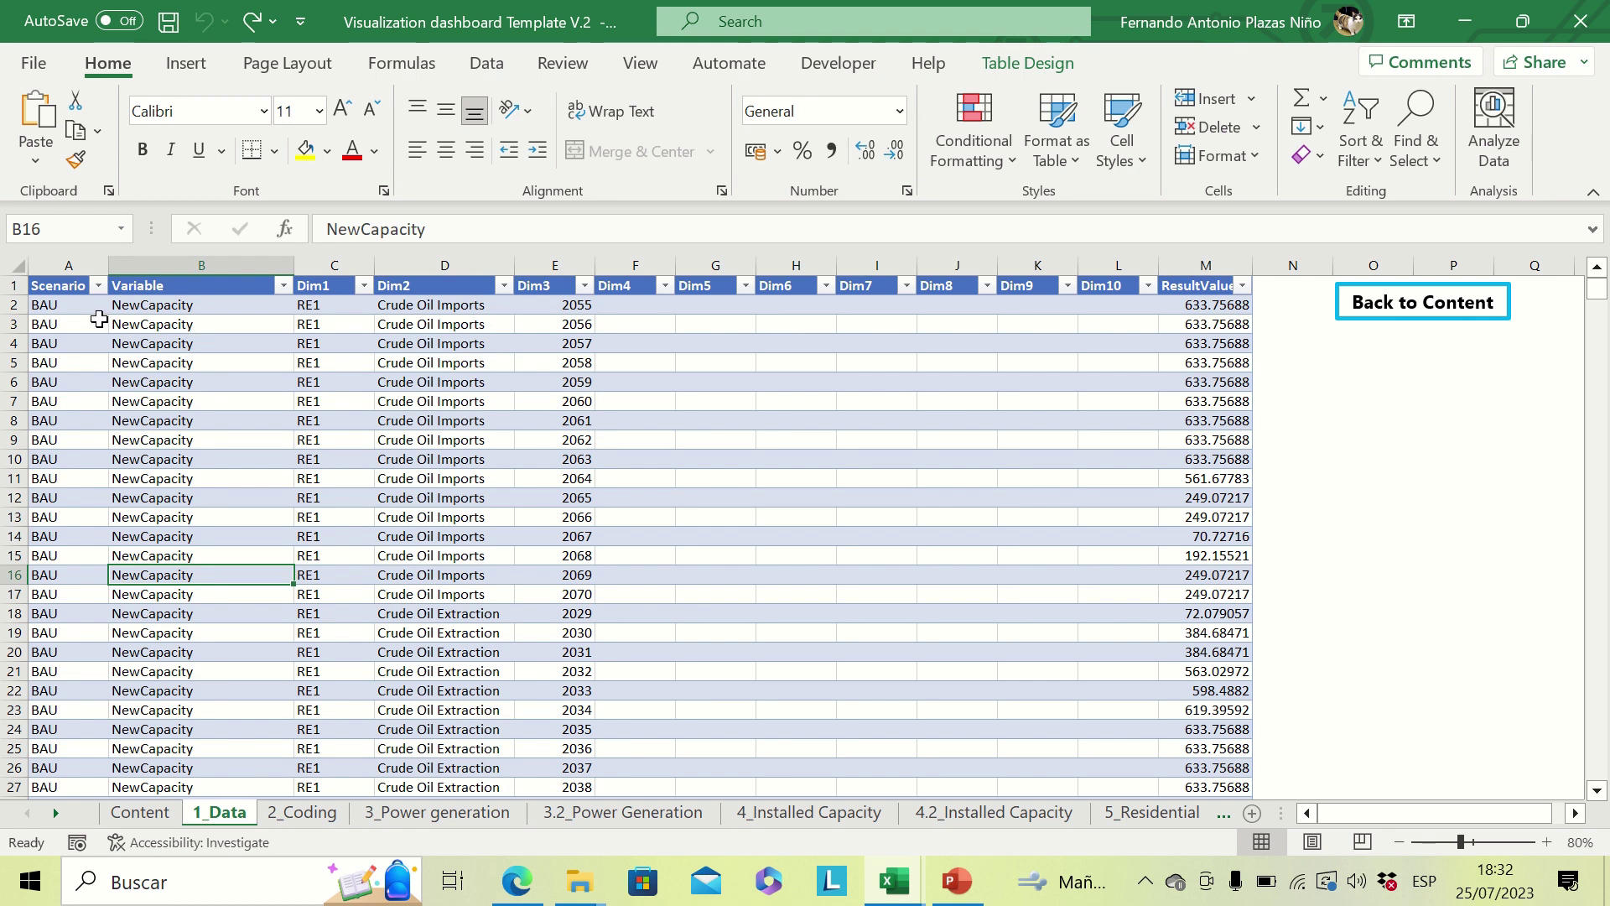
pyautogui.click(69, 303)
pyautogui.hotkey('ctrl', 'shift', 'Right')
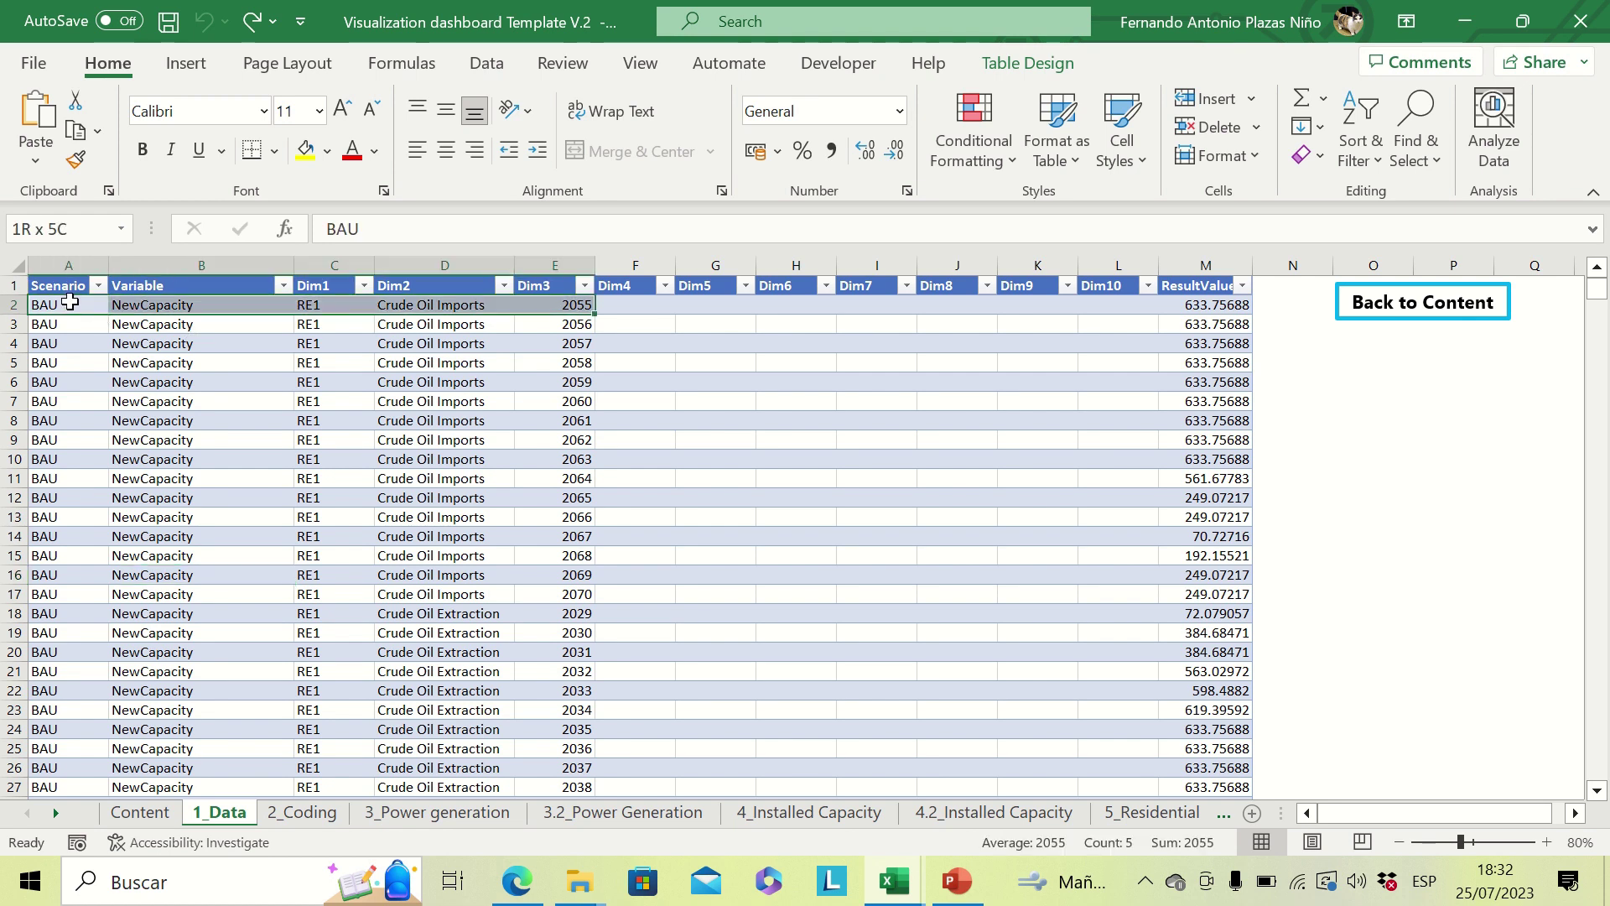
pyautogui.hotkey('ctrl', 'shift', 'Right')
pyautogui.hotkey('ctrl', 'shift', 'Down')
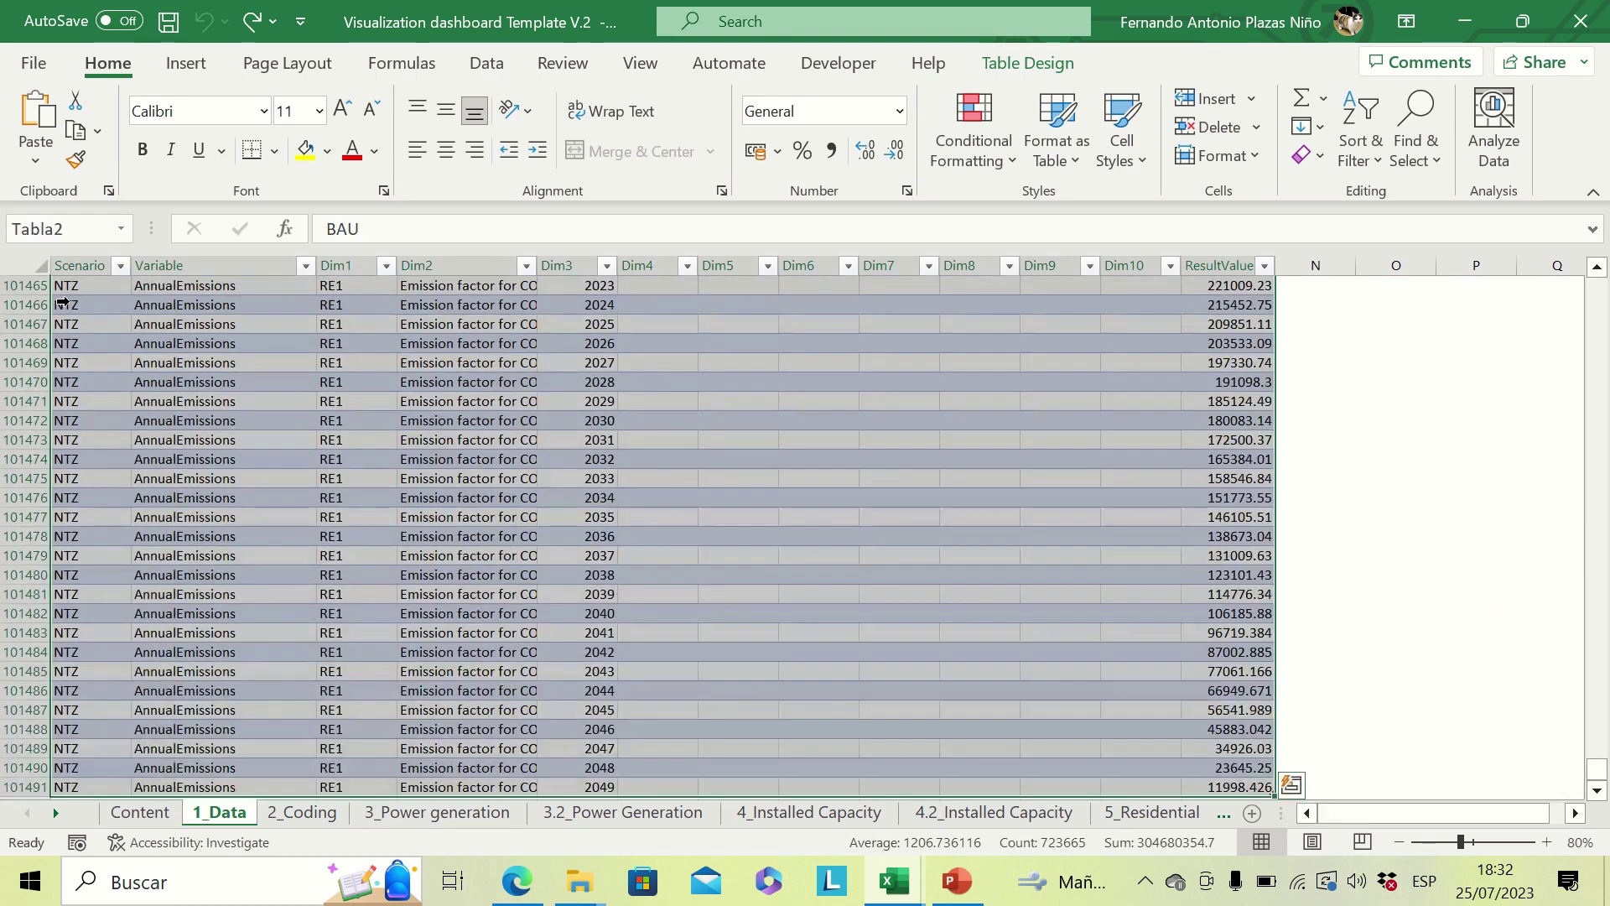
pyautogui.press('Delete')
pyautogui.click(71, 302)
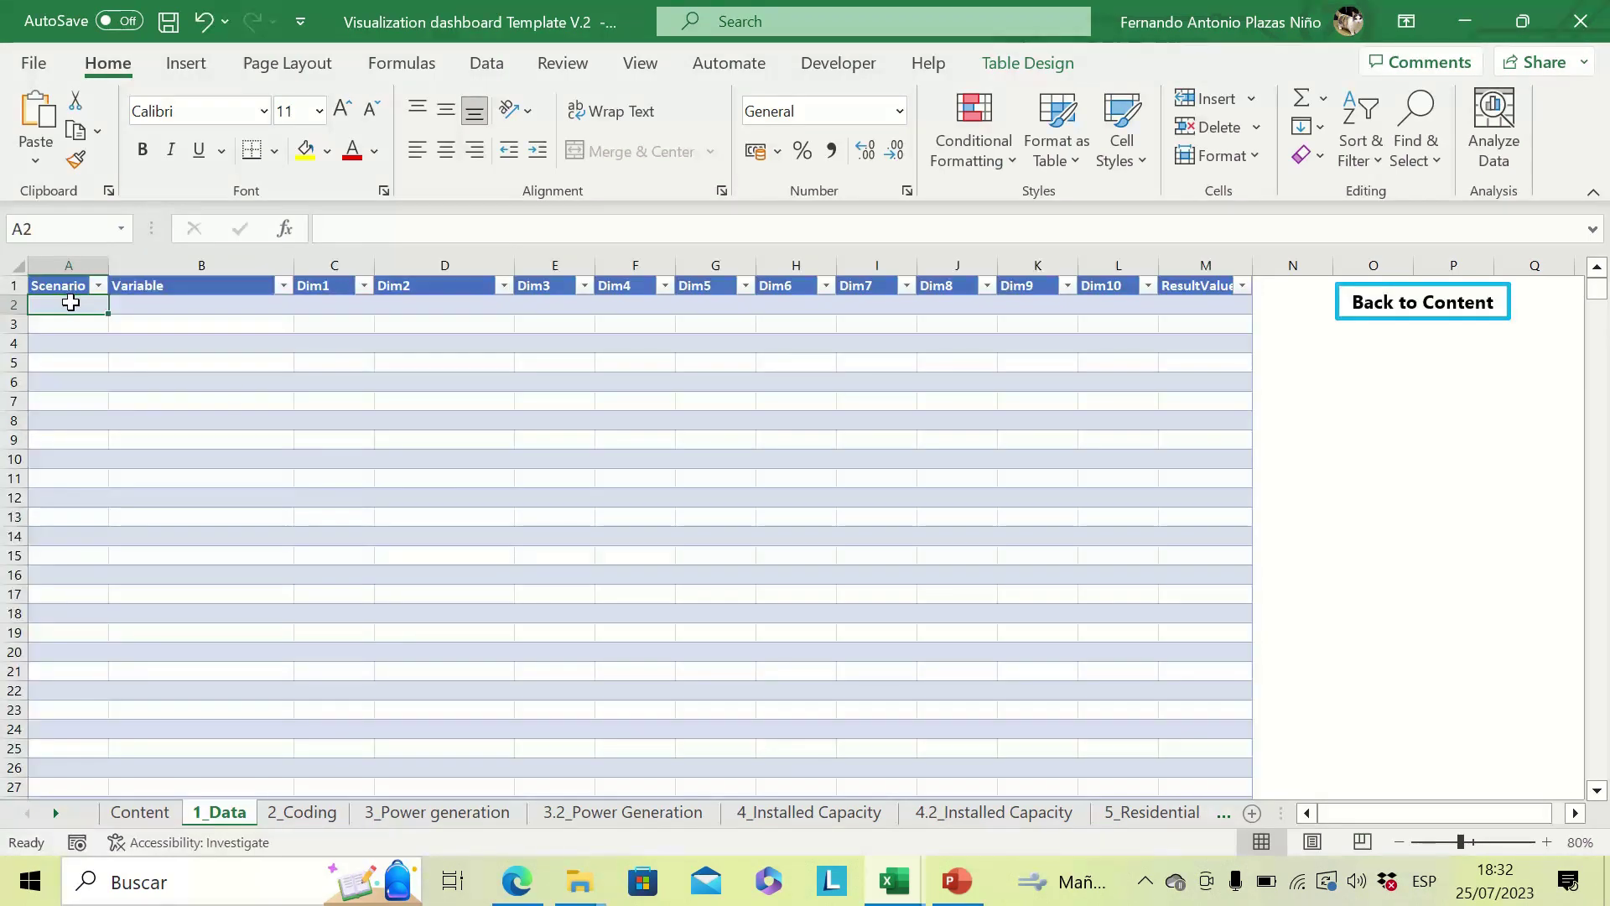
# Step: Copy all data rows below the header from the Uganda FF SAND results workbook
pyautogui.moveTo(904, 890)
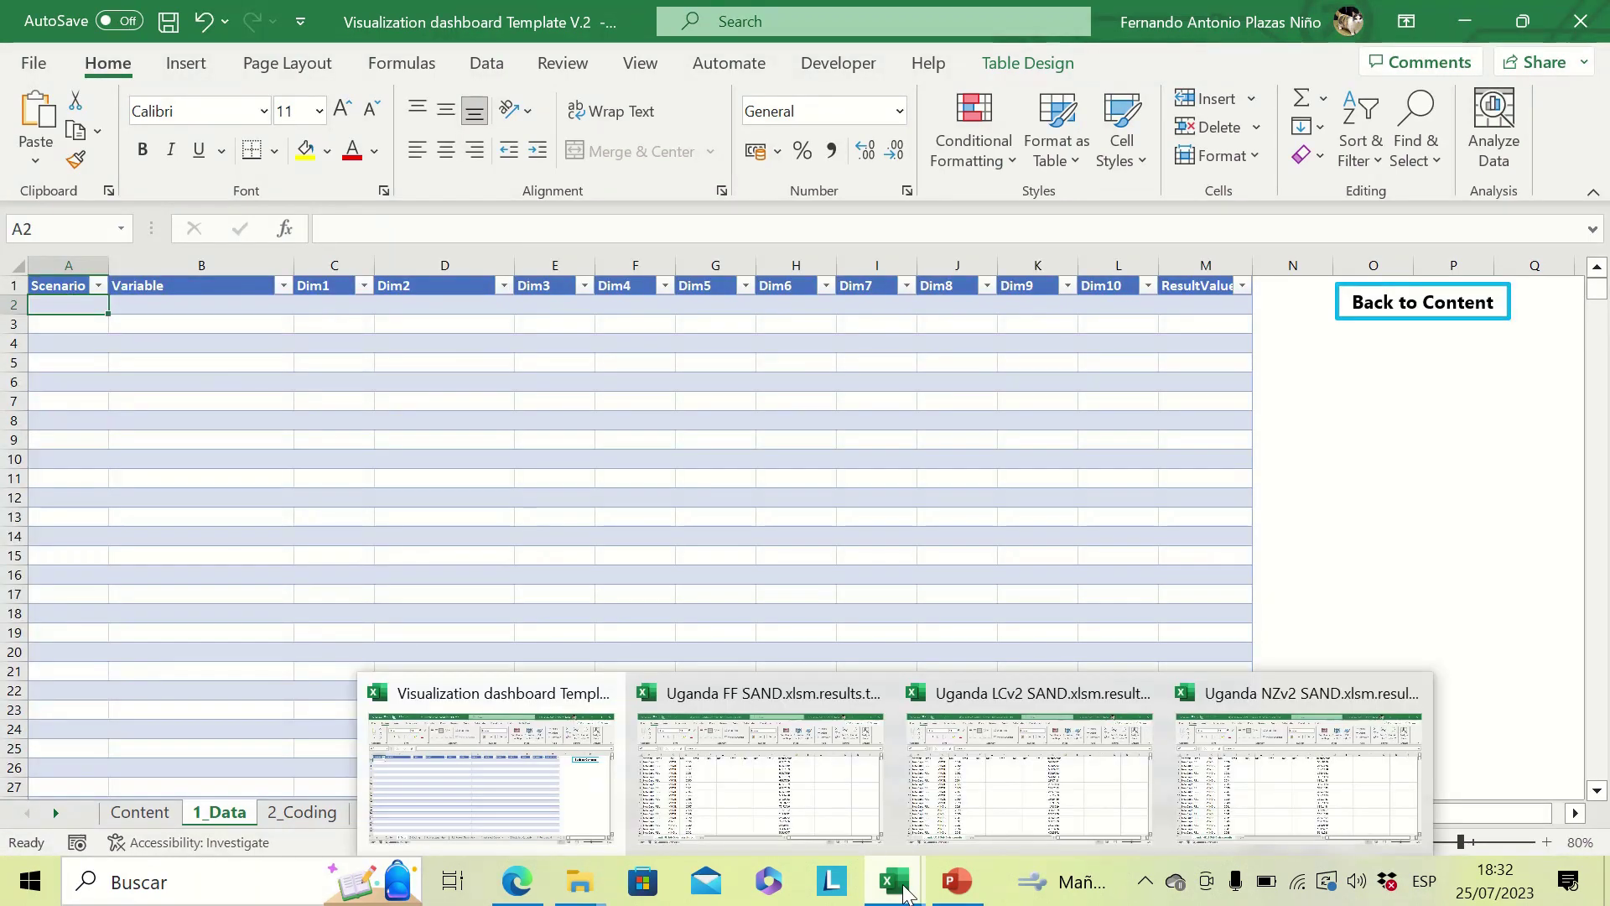
pyautogui.moveTo(791, 770)
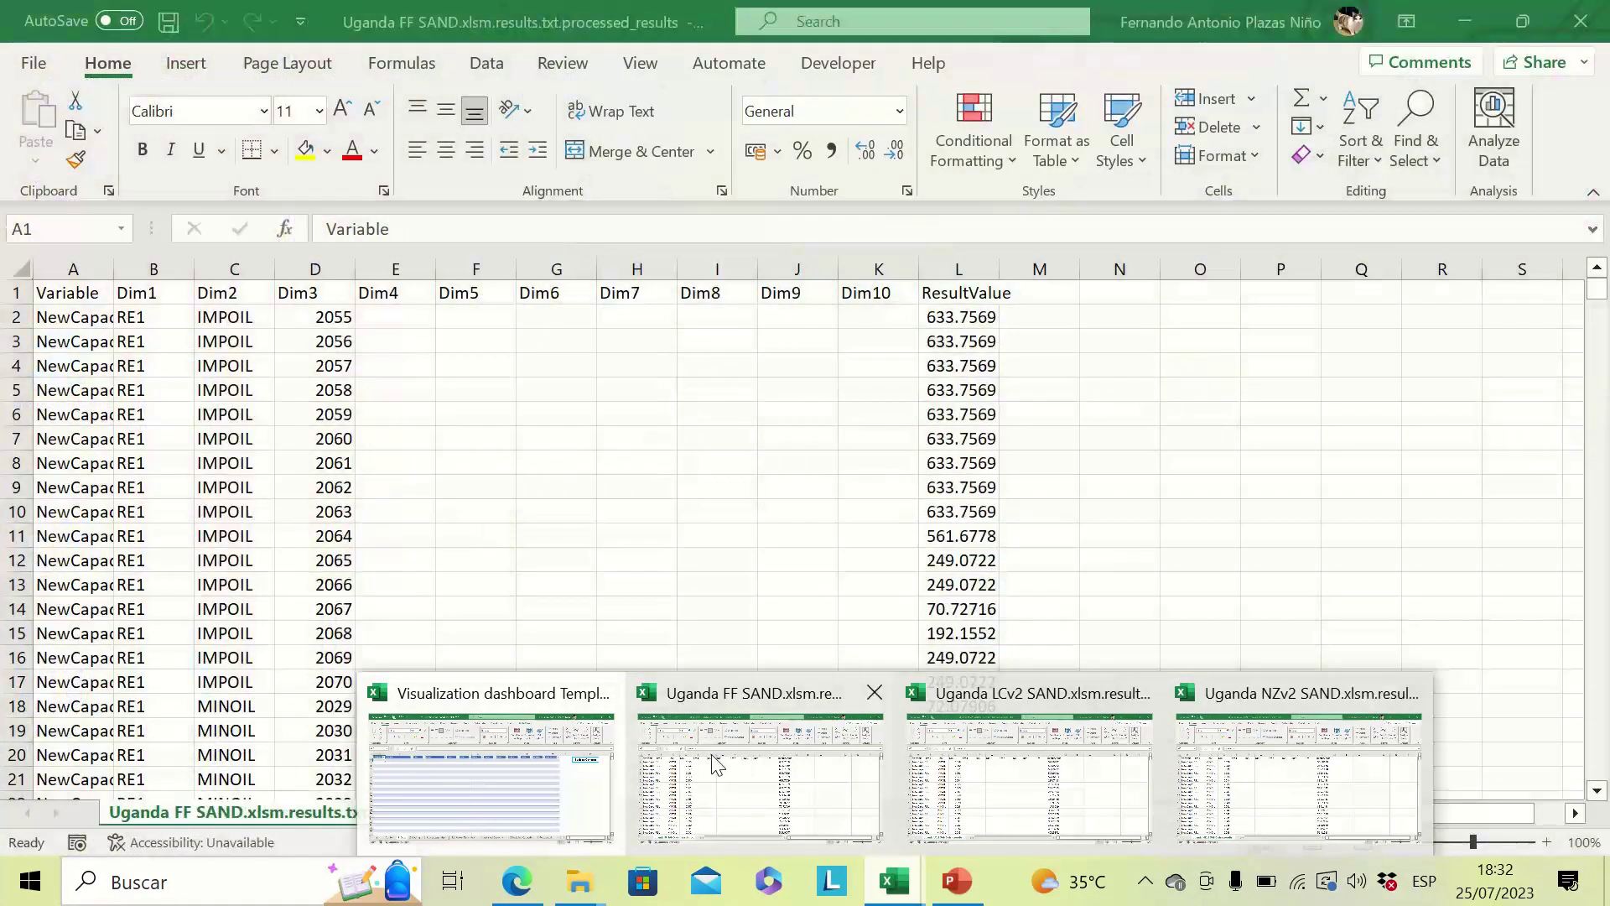
pyautogui.click(714, 763)
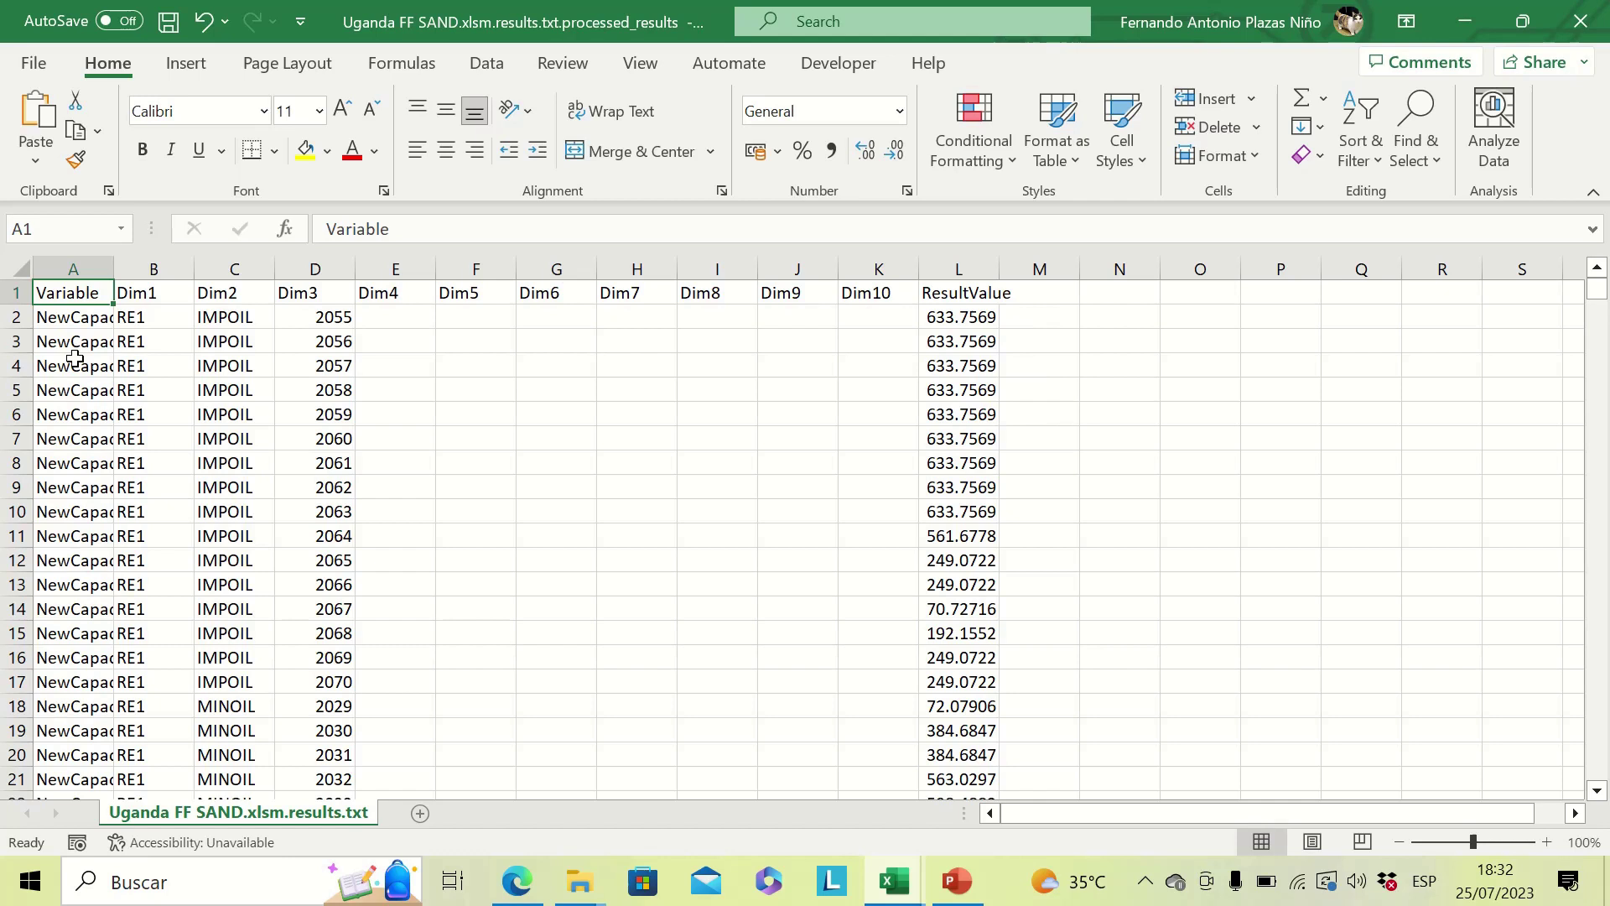
pyautogui.click(75, 319)
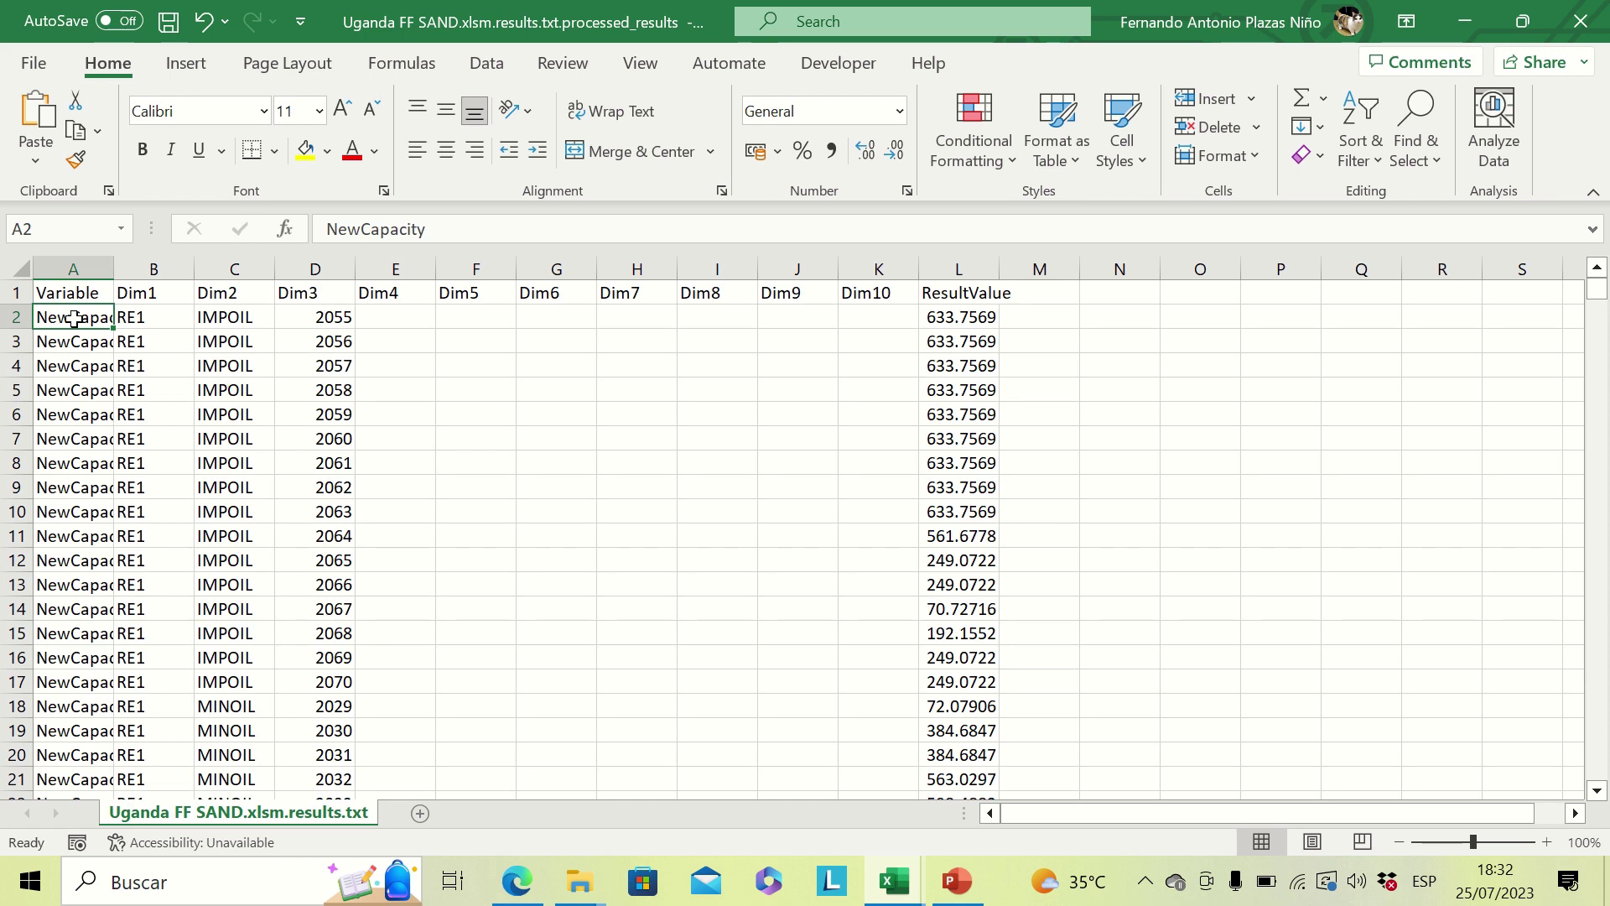
pyautogui.hotkey('ctrl', 'shift', 'Right')
pyautogui.hotkey('ctrl', 'shift', 'Down')
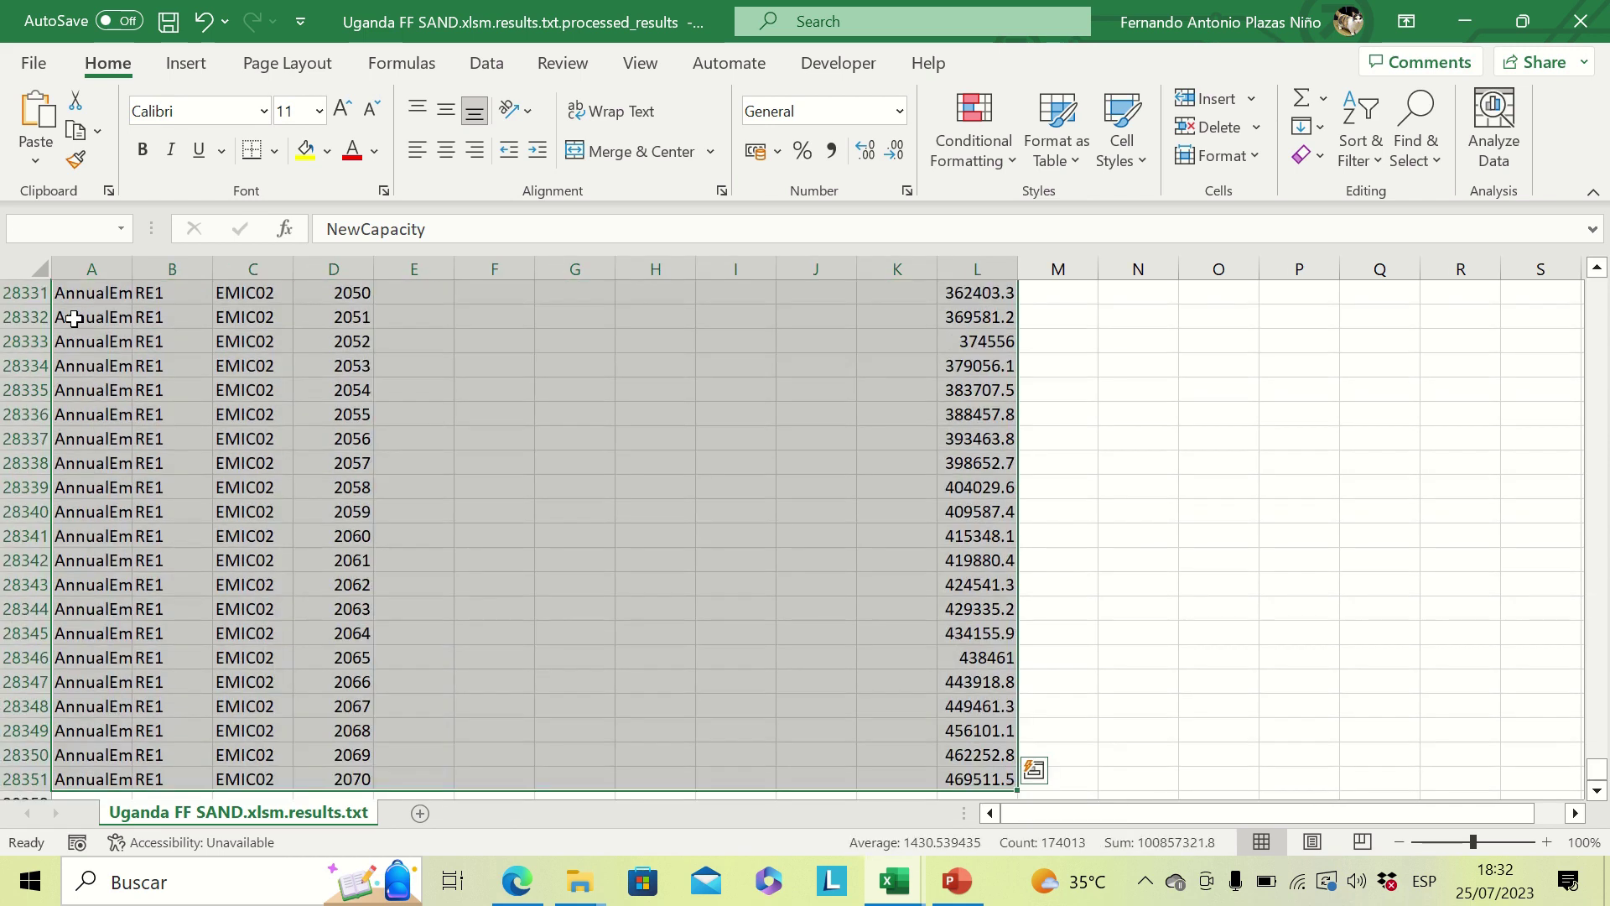
pyautogui.hotkey('ctrl', 'c')
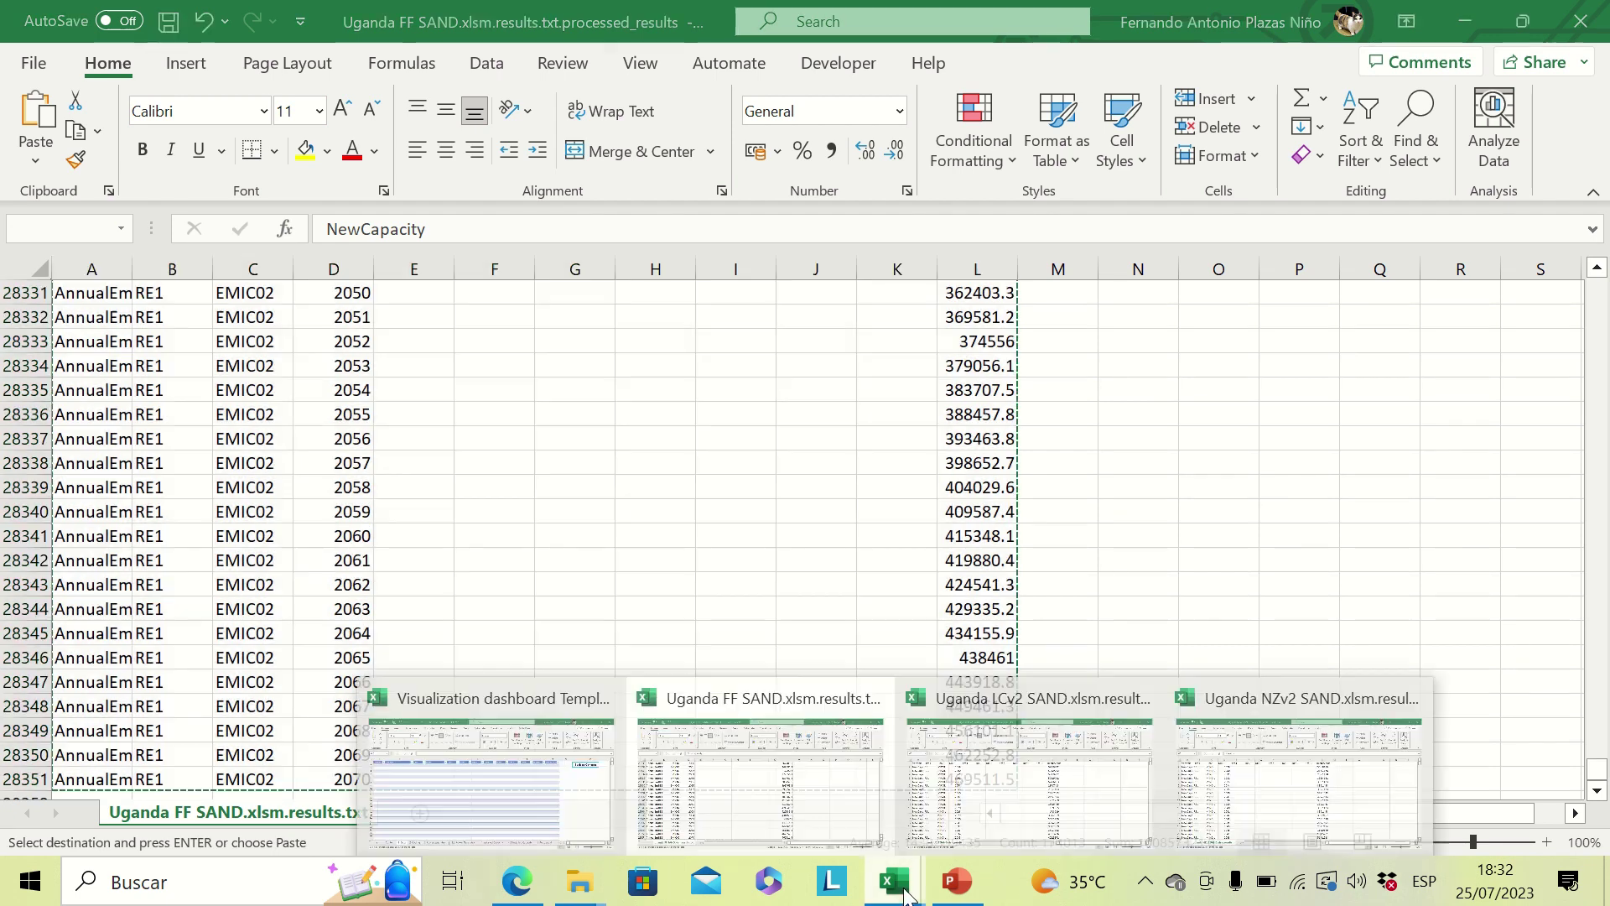
# Step: Paste the copied Uganda FF results as values into the template's 1_Data sheet, starting at cell B2
pyautogui.click(491, 772)
pyautogui.click(171, 304)
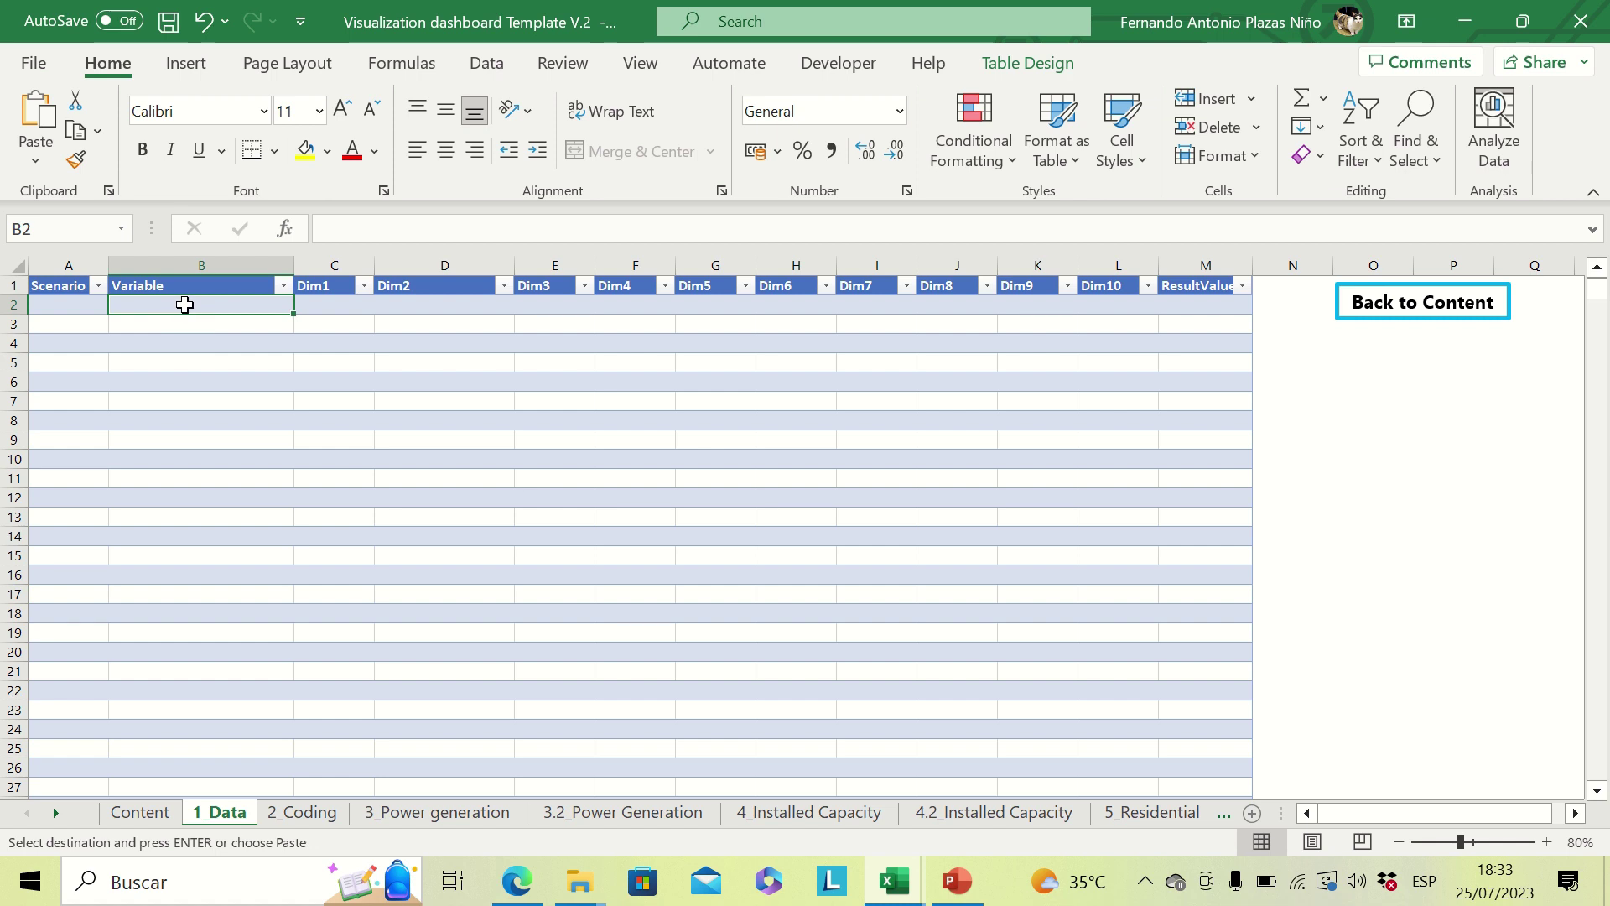
pyautogui.rightClick(184, 305)
pyautogui.click(284, 283)
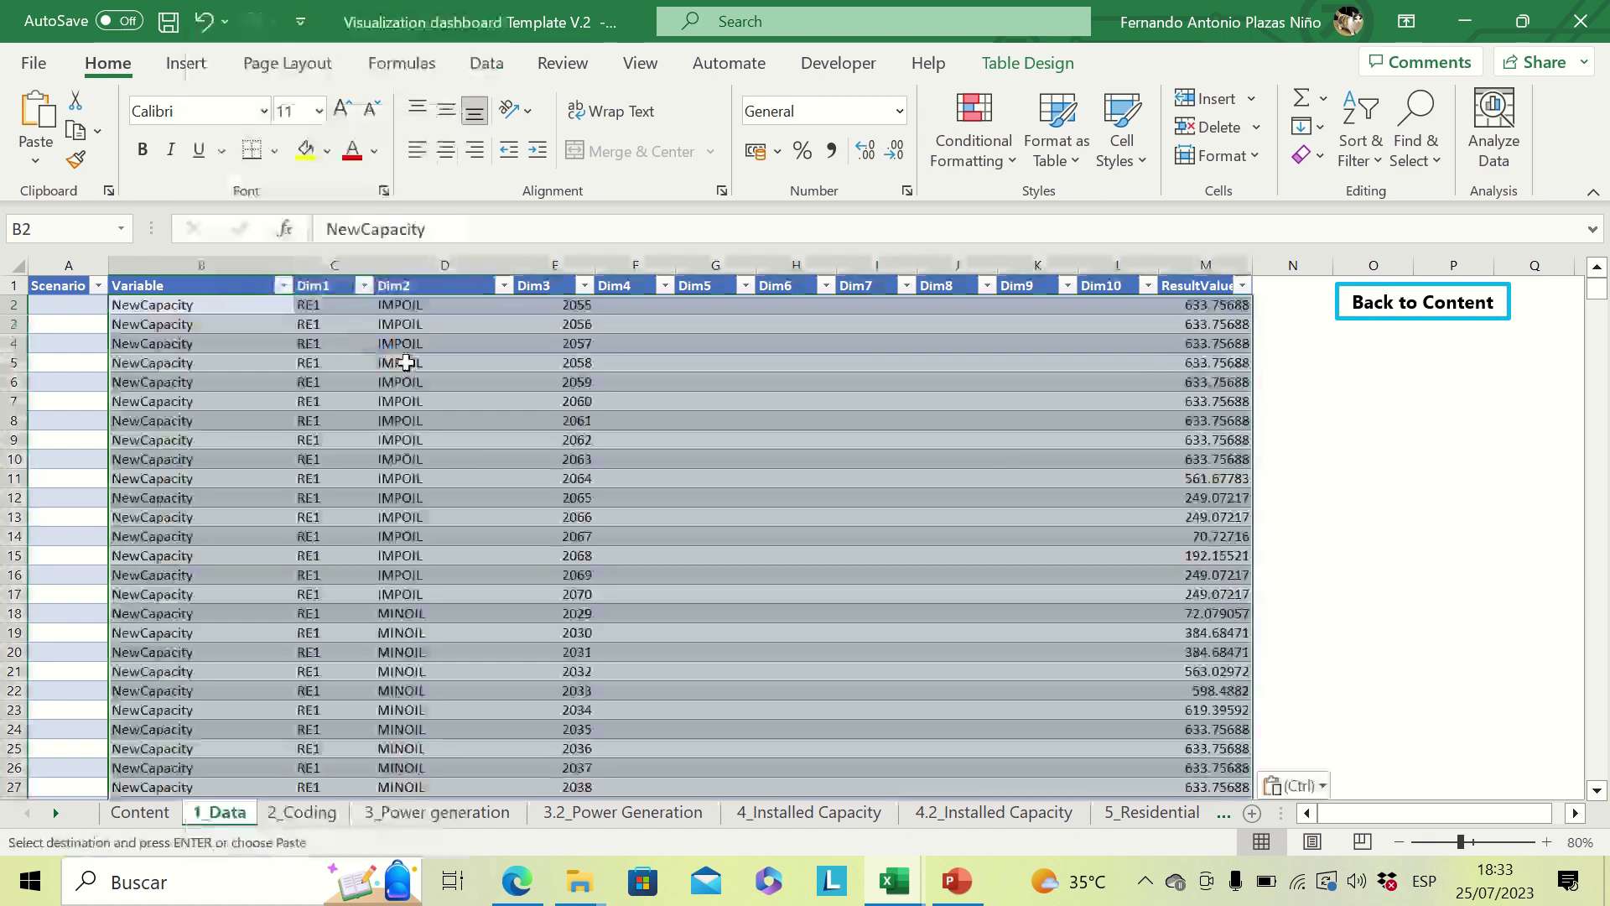
# Step: Enter BAU in cell A2 and fill it down the Scenario column
pyautogui.click(101, 307)
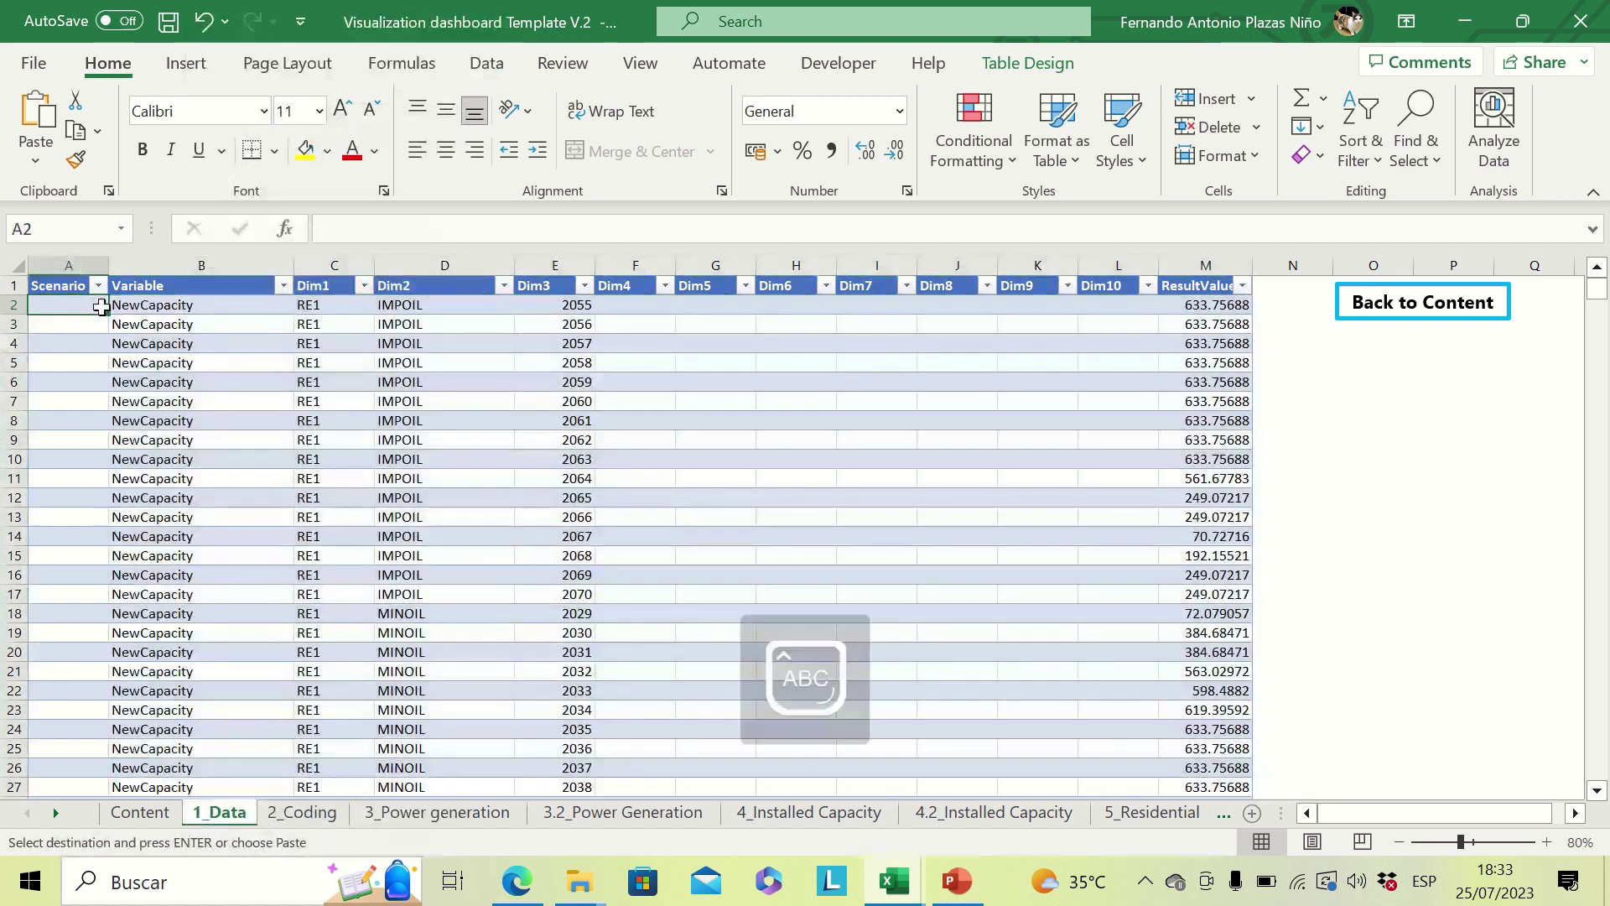
pyautogui.write('BAU')
pyautogui.press('Return')
pyautogui.press('Up')
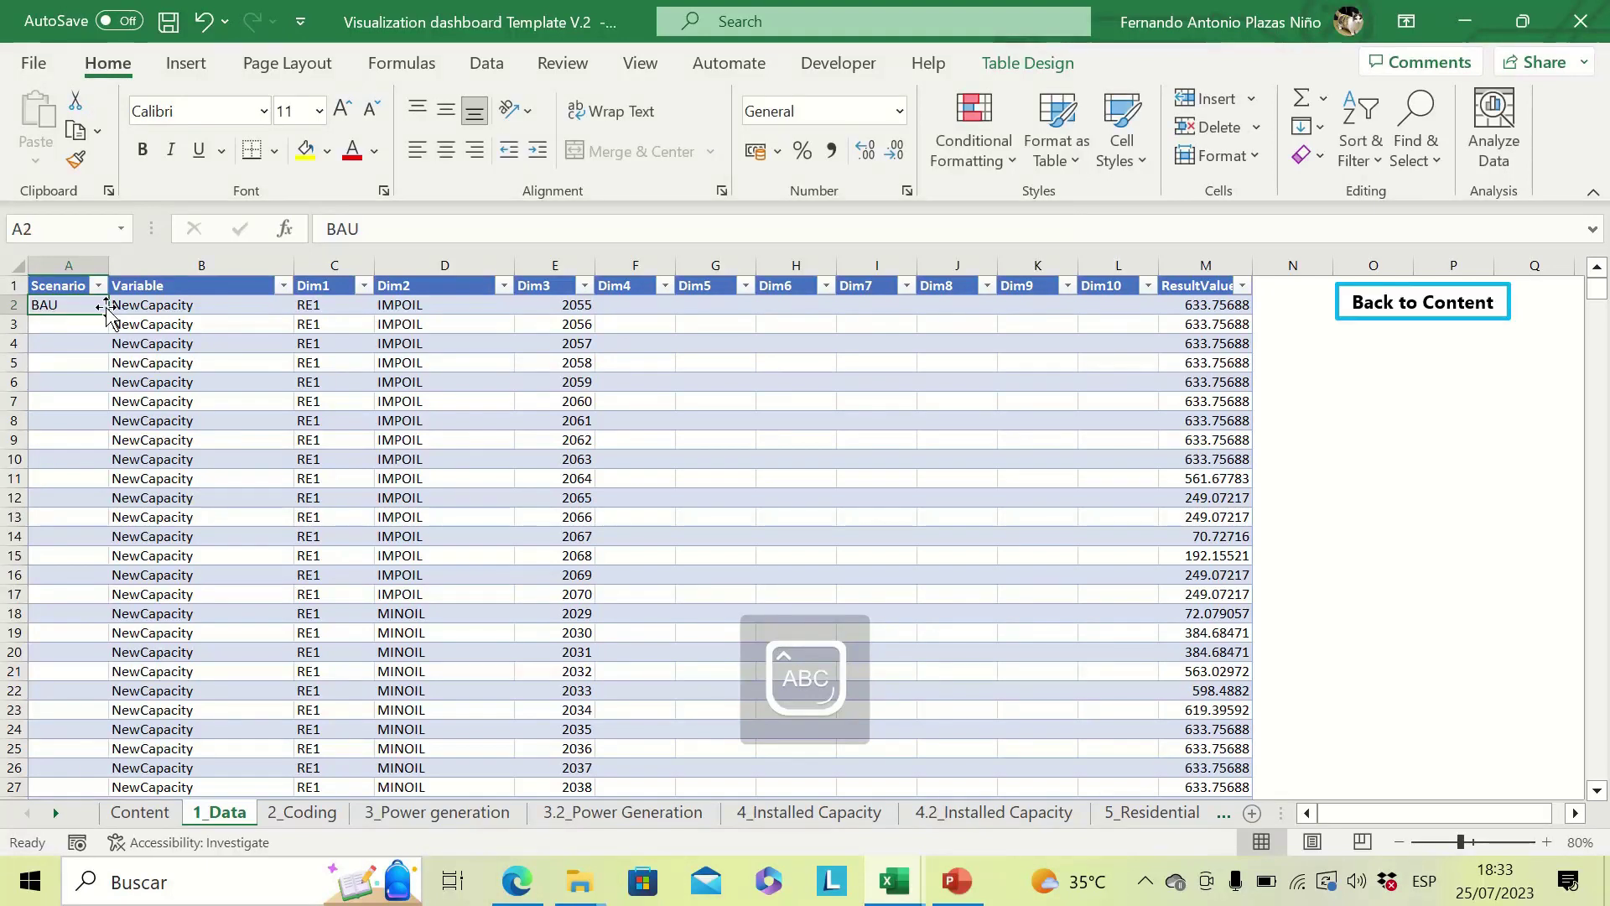
pyautogui.doubleClick(109, 313)
# Step: Clear the surplus BAU labels in the Scenario column below the last data row, from A28352 down
pyautogui.click(178, 497)
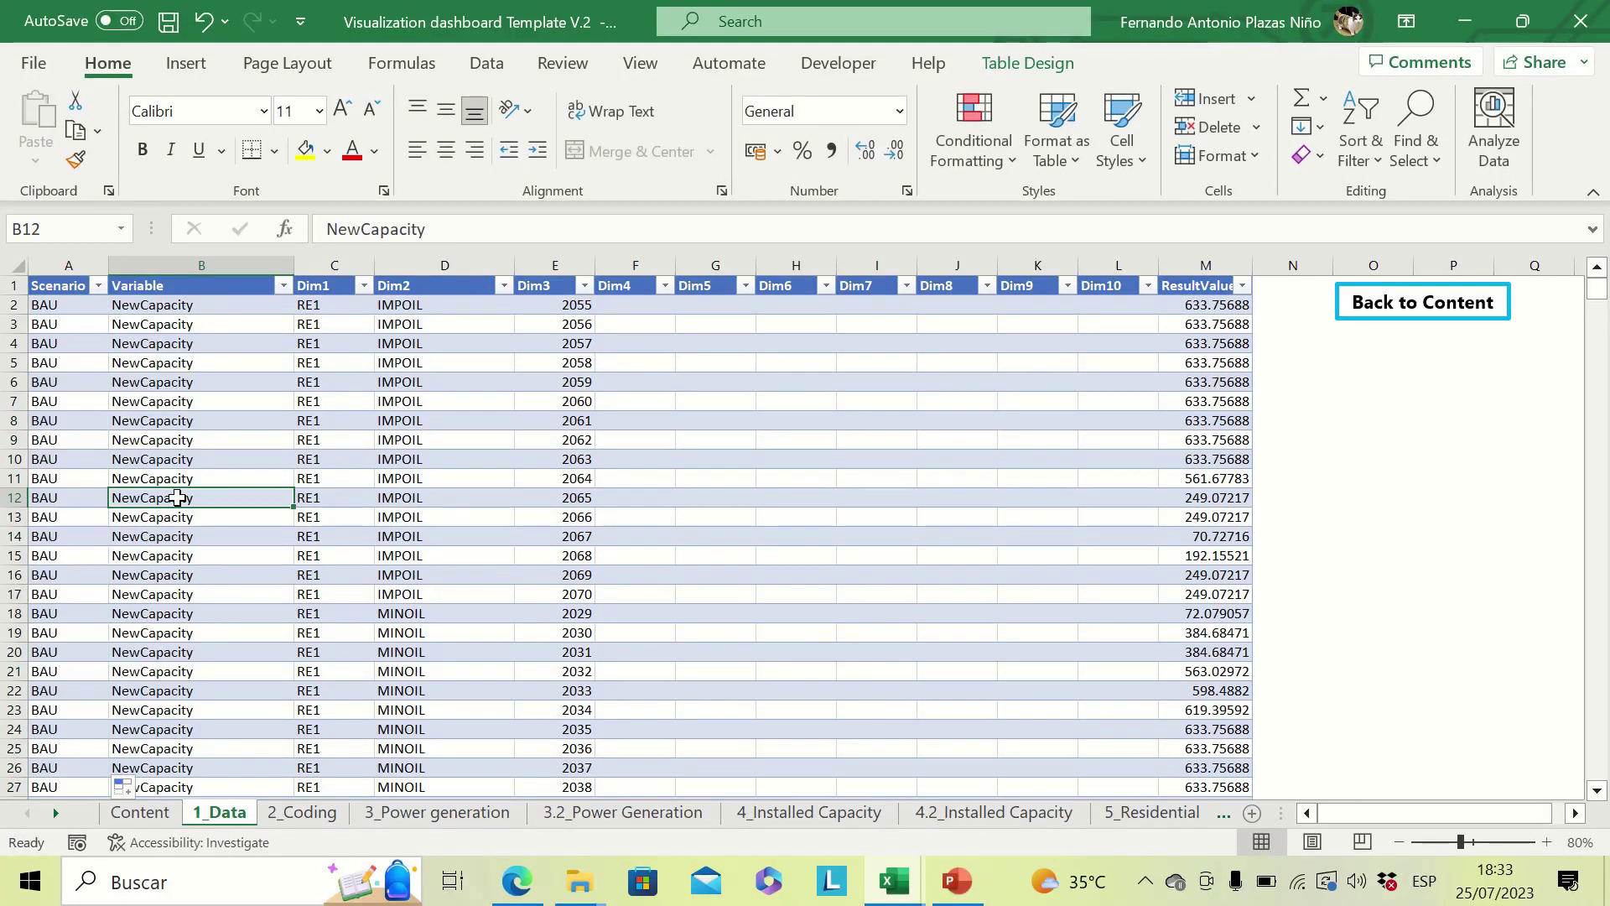
pyautogui.hotkey('ctrl', 'Down')
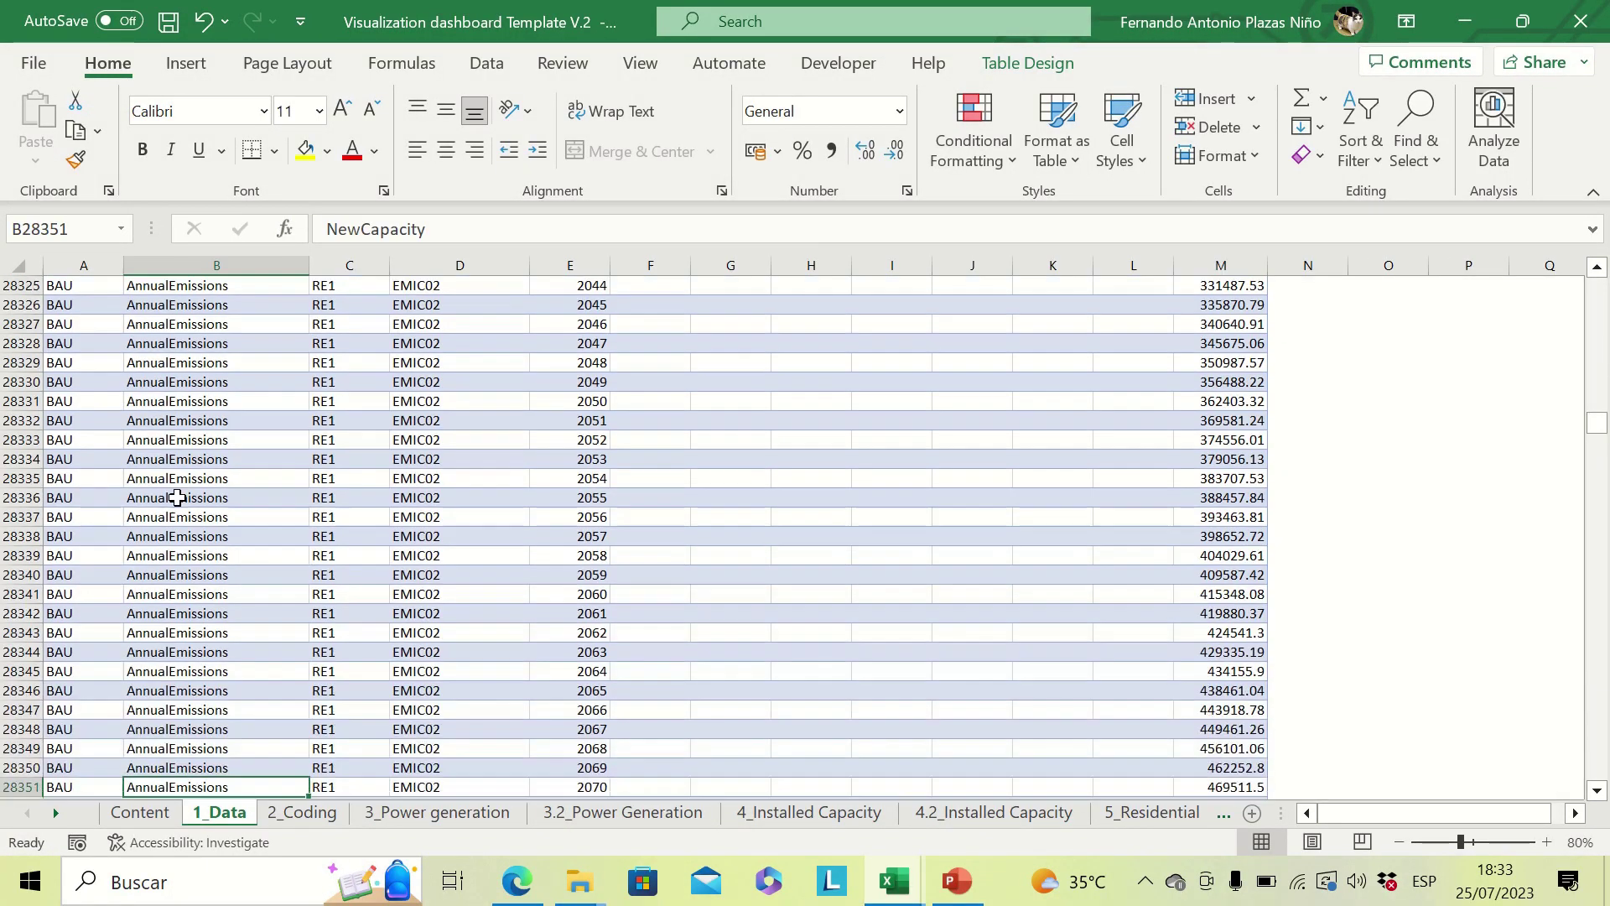
pyautogui.press('Down')
pyautogui.press('Left')
pyautogui.hotkey('ctrl', 'shift', 'Down')
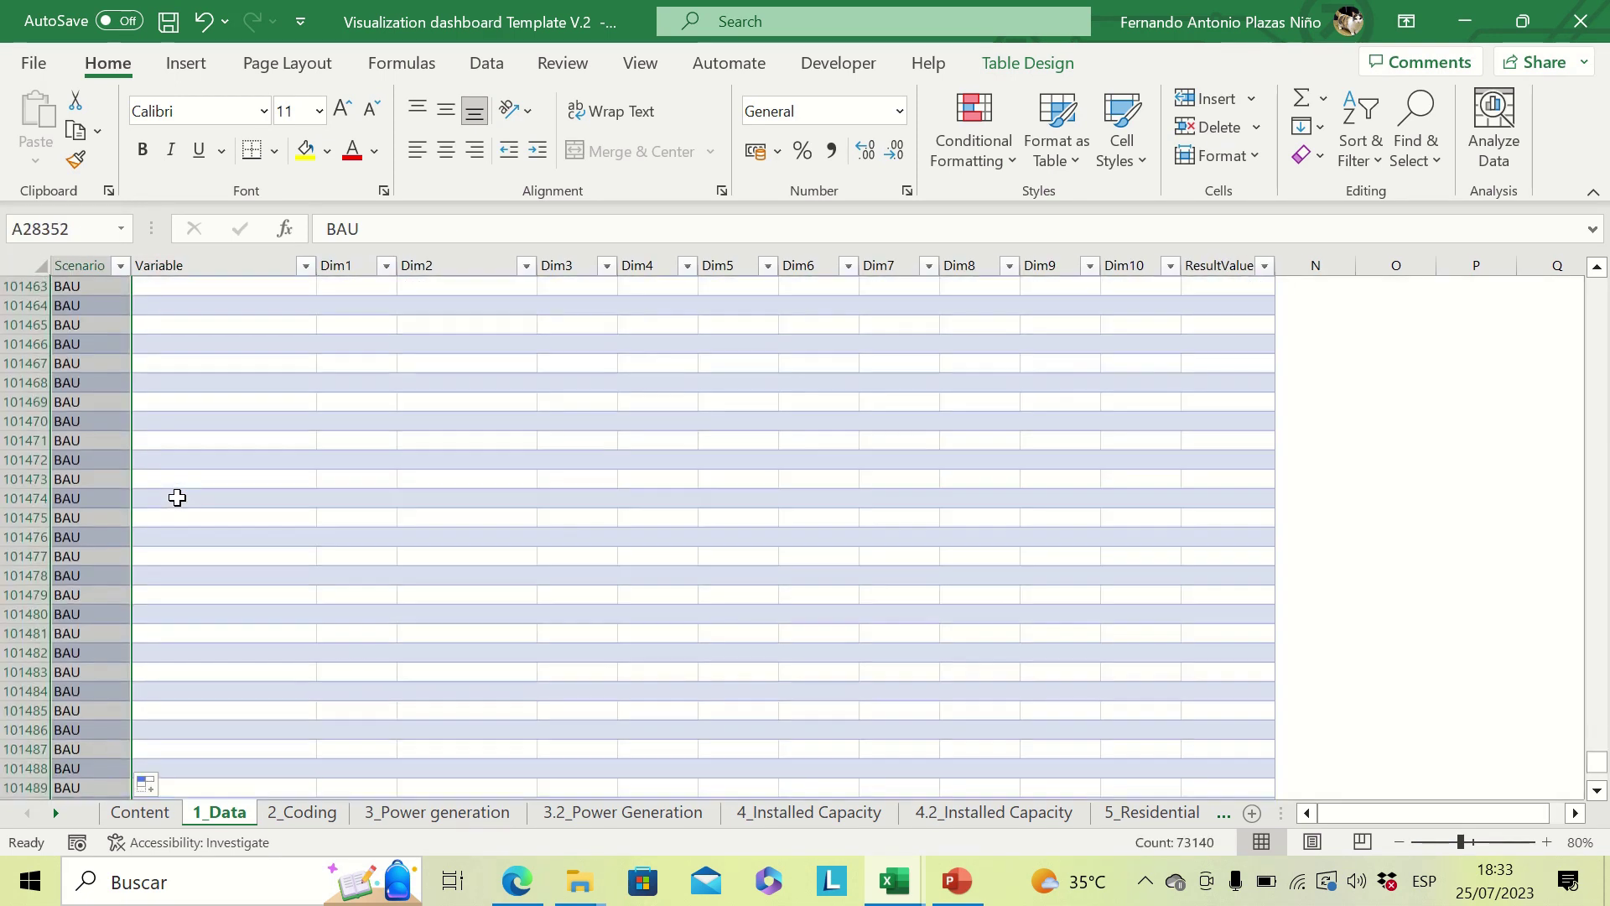
pyautogui.scroll(6, 177, 498)
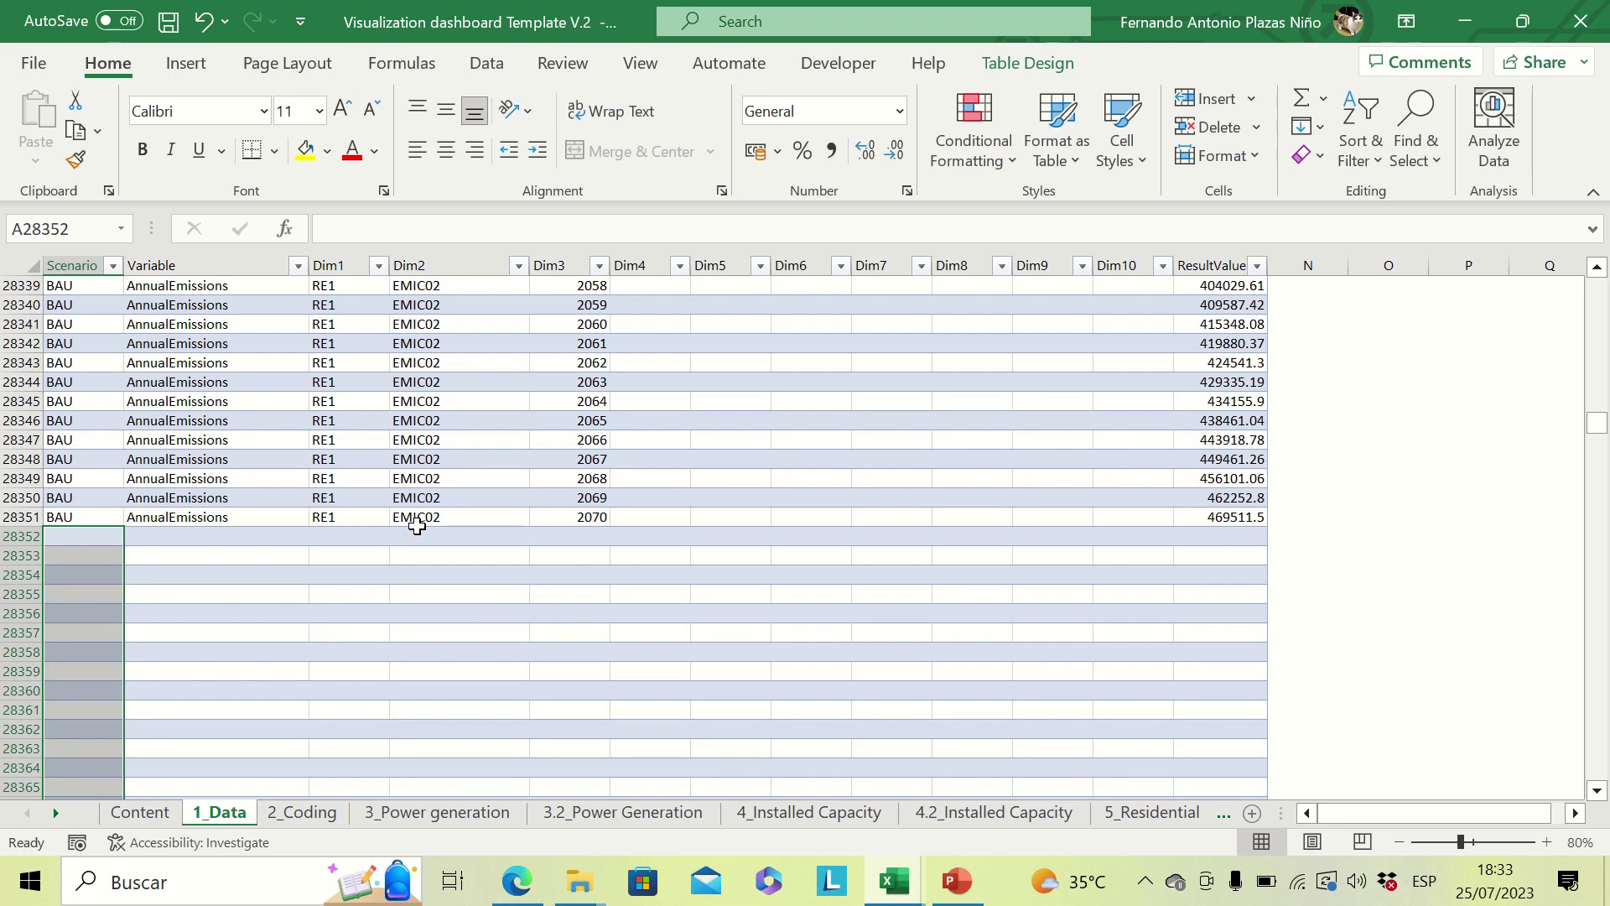
pyautogui.click(254, 517)
# Step: Copy all data rows below the header from the Uganda LCv2 SAND results workbook
pyautogui.moveTo(894, 880)
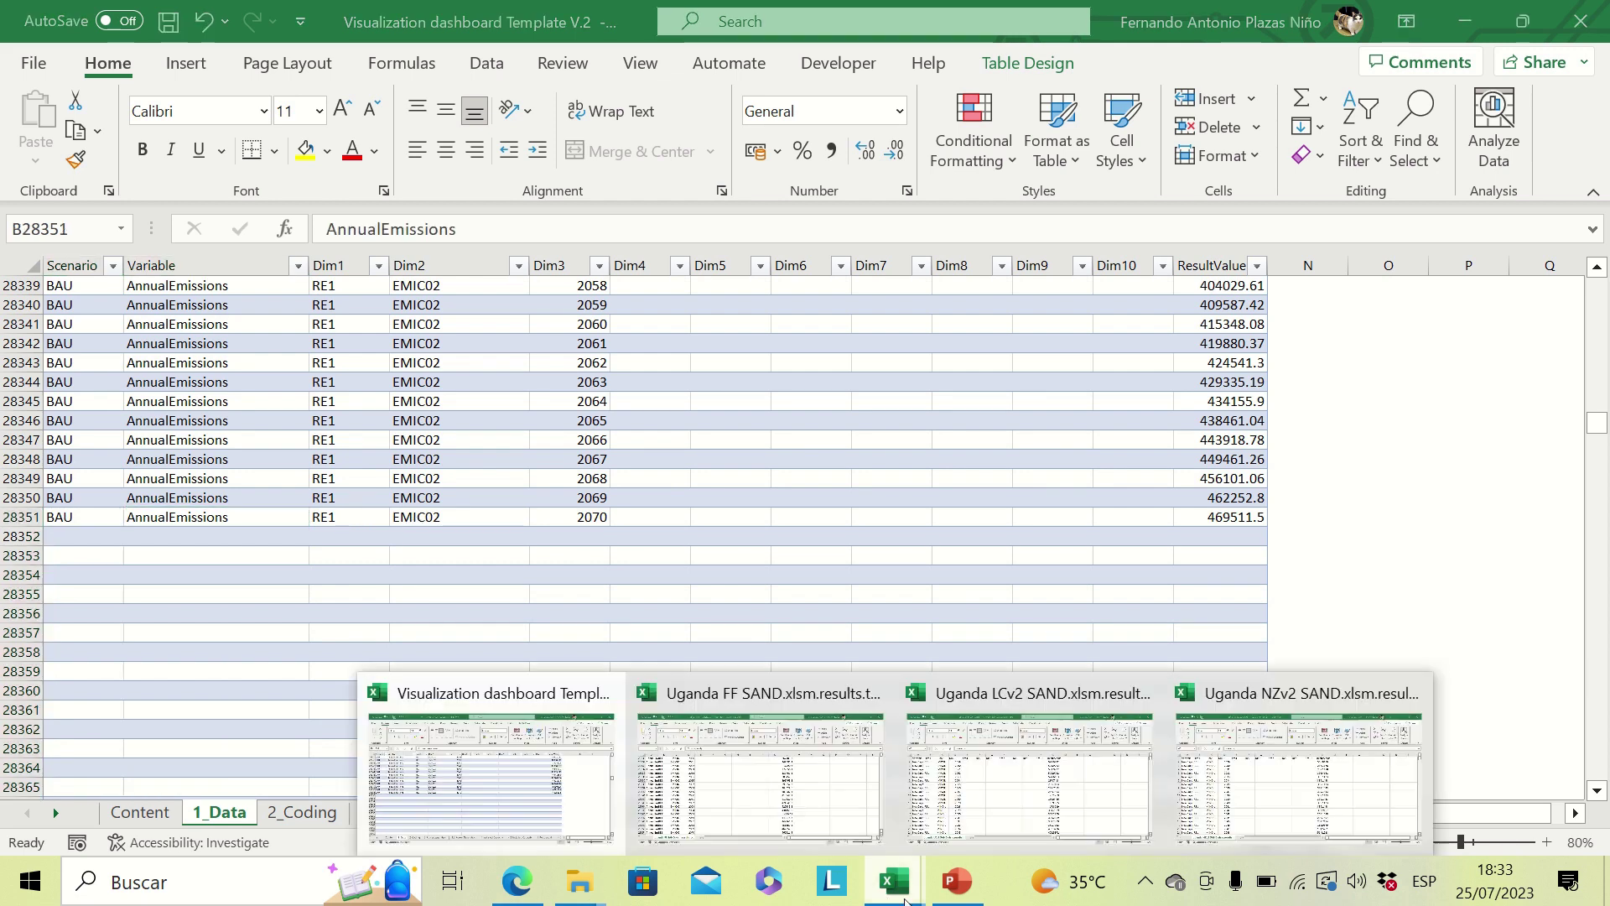
pyautogui.click(1024, 786)
pyautogui.click(63, 314)
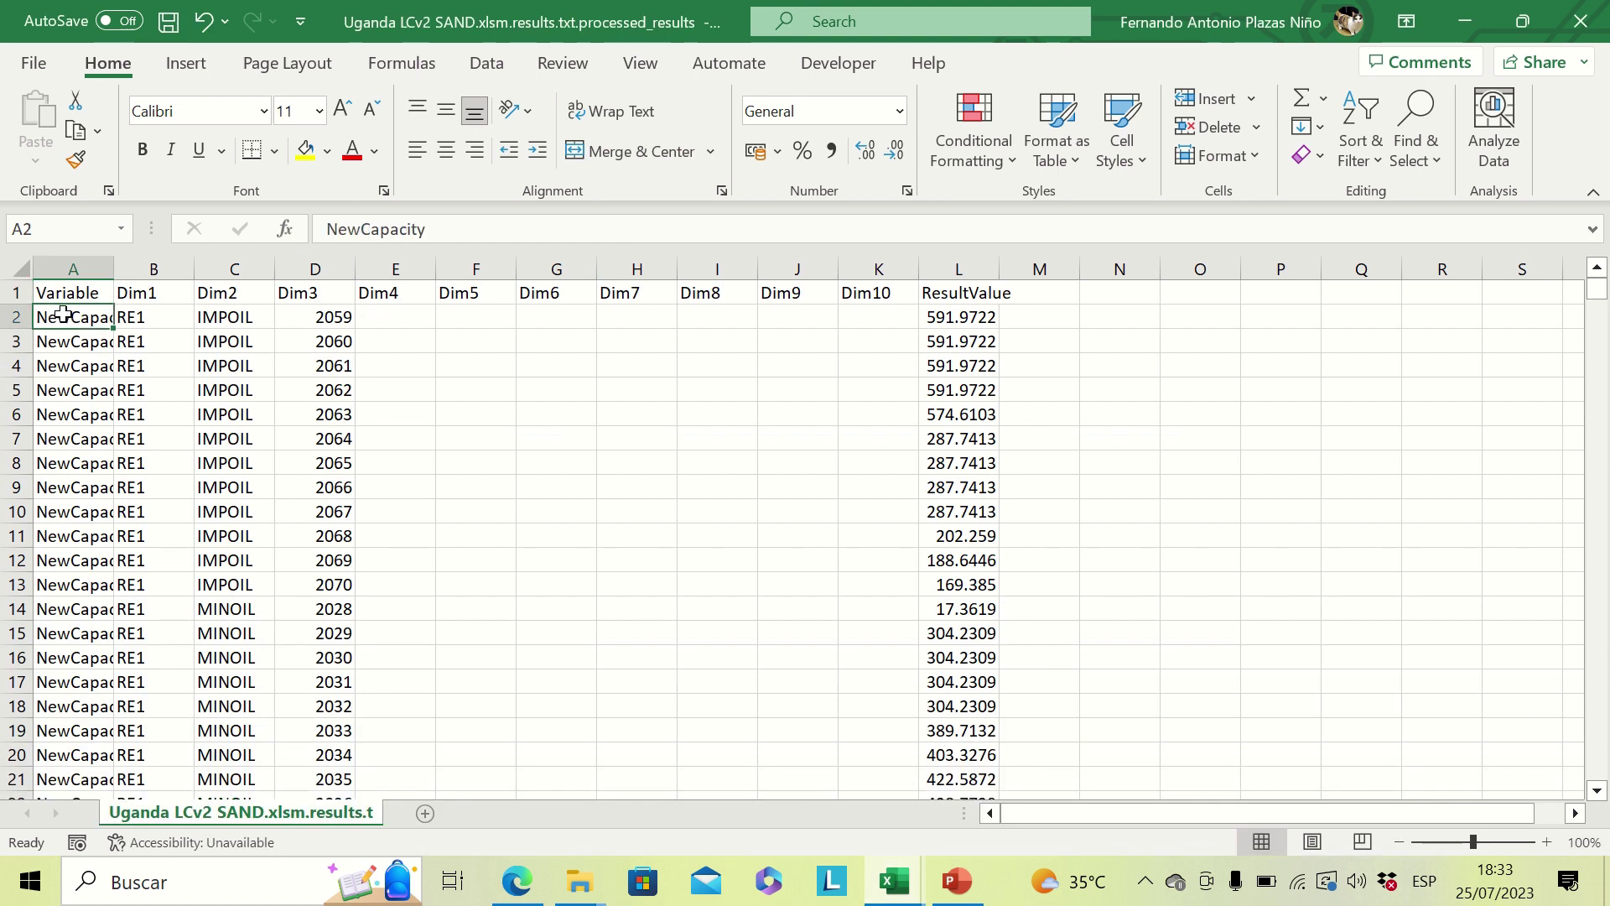
pyautogui.hotkey('ctrl', 'shift', 'Right')
pyautogui.hotkey('ctrl', 'shift', 'Right')
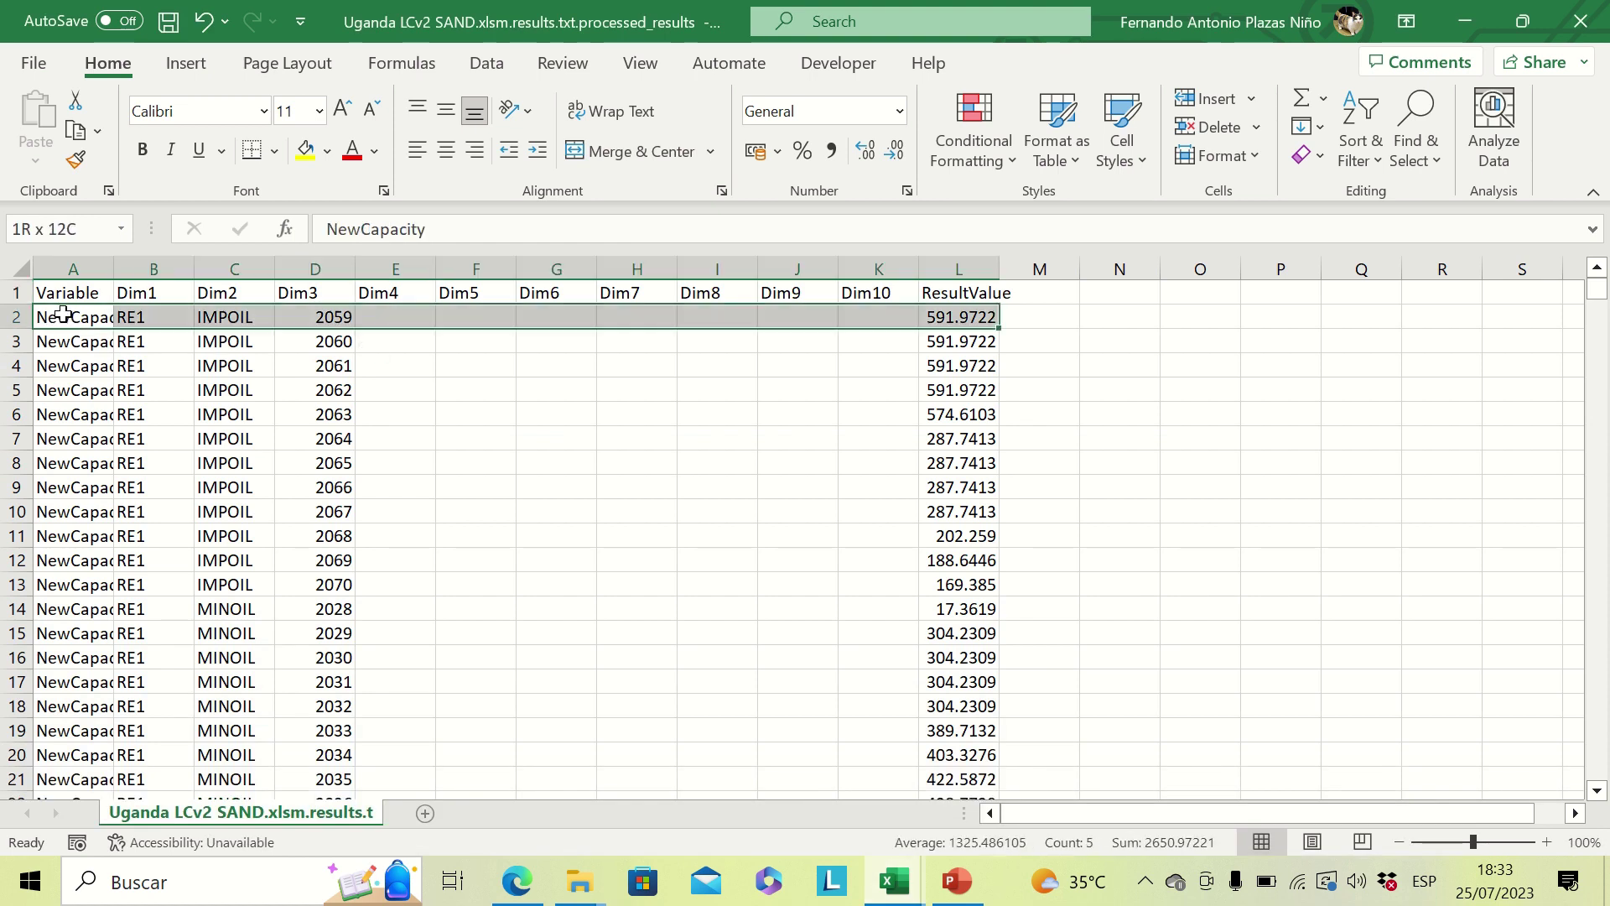
pyautogui.hotkey('ctrl', 'shift', 'Down')
pyautogui.hotkey('ctrl', 'c')
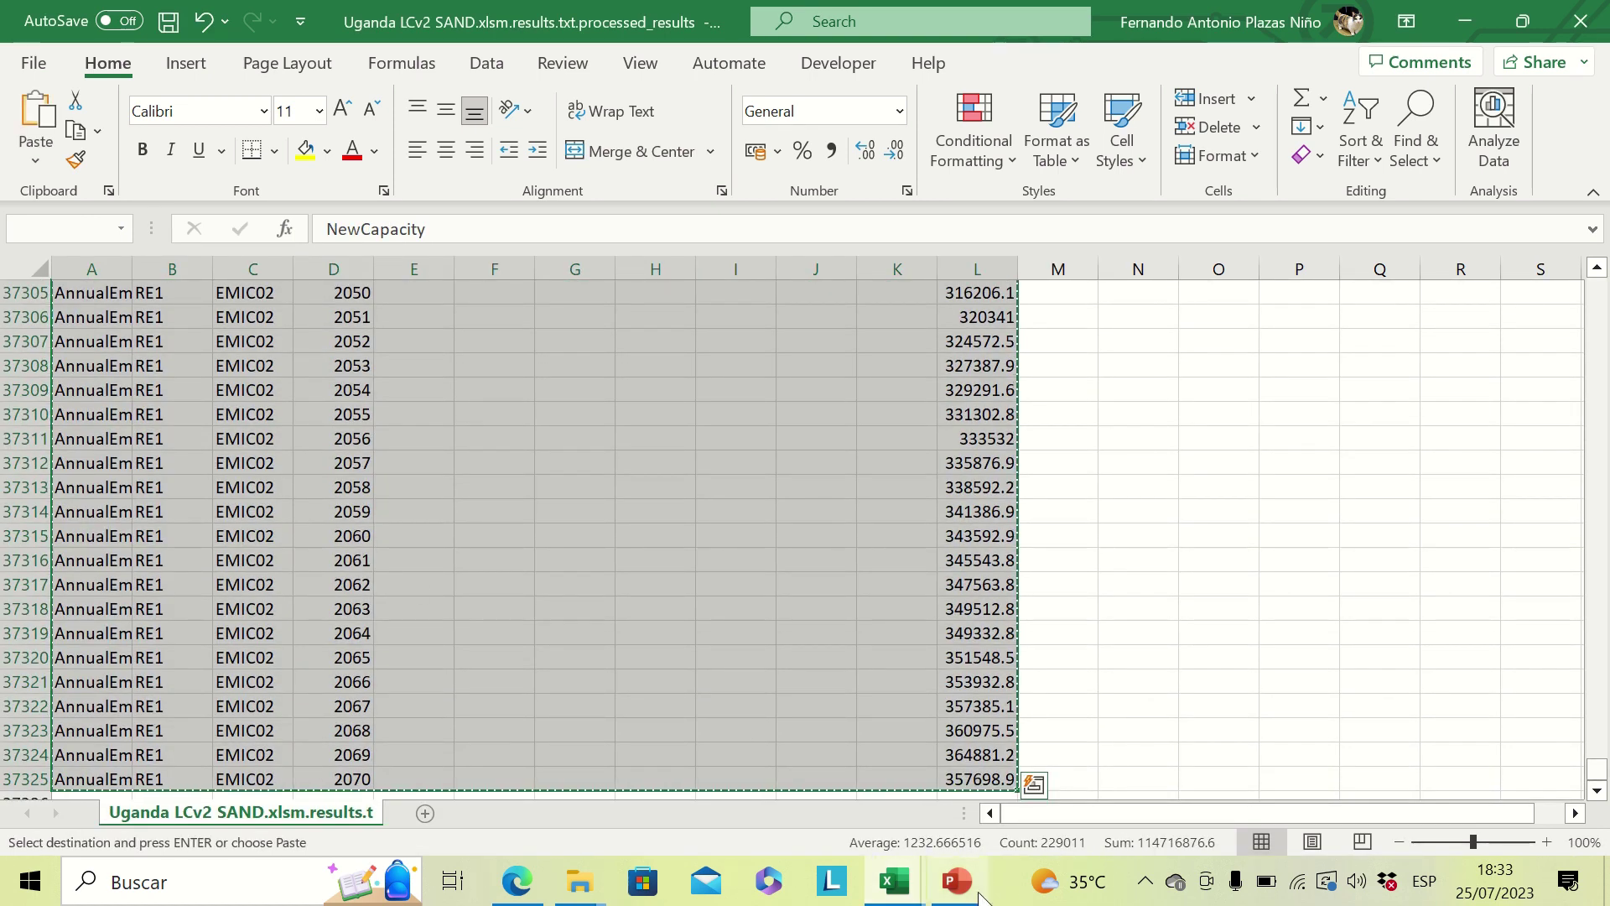
# Step: Paste the copied Uganda LCv2 results as values beneath the BAU records on the 1_Data sheet, starting at B28352
pyautogui.moveTo(894, 881)
pyautogui.click(525, 751)
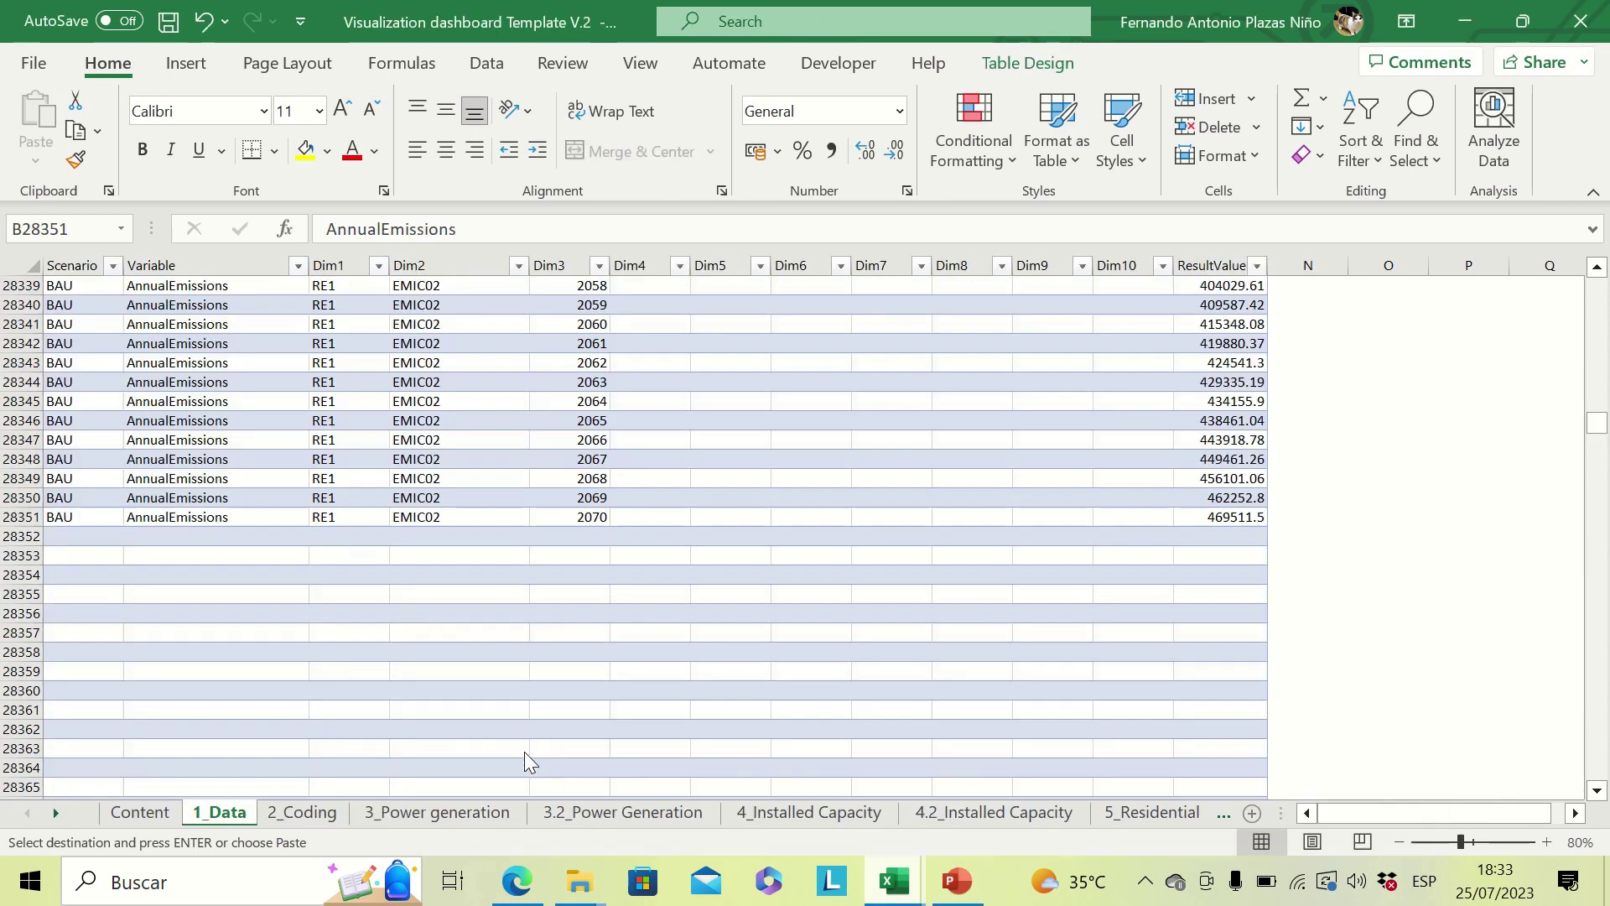
pyautogui.click(218, 541)
pyautogui.rightClick(218, 541)
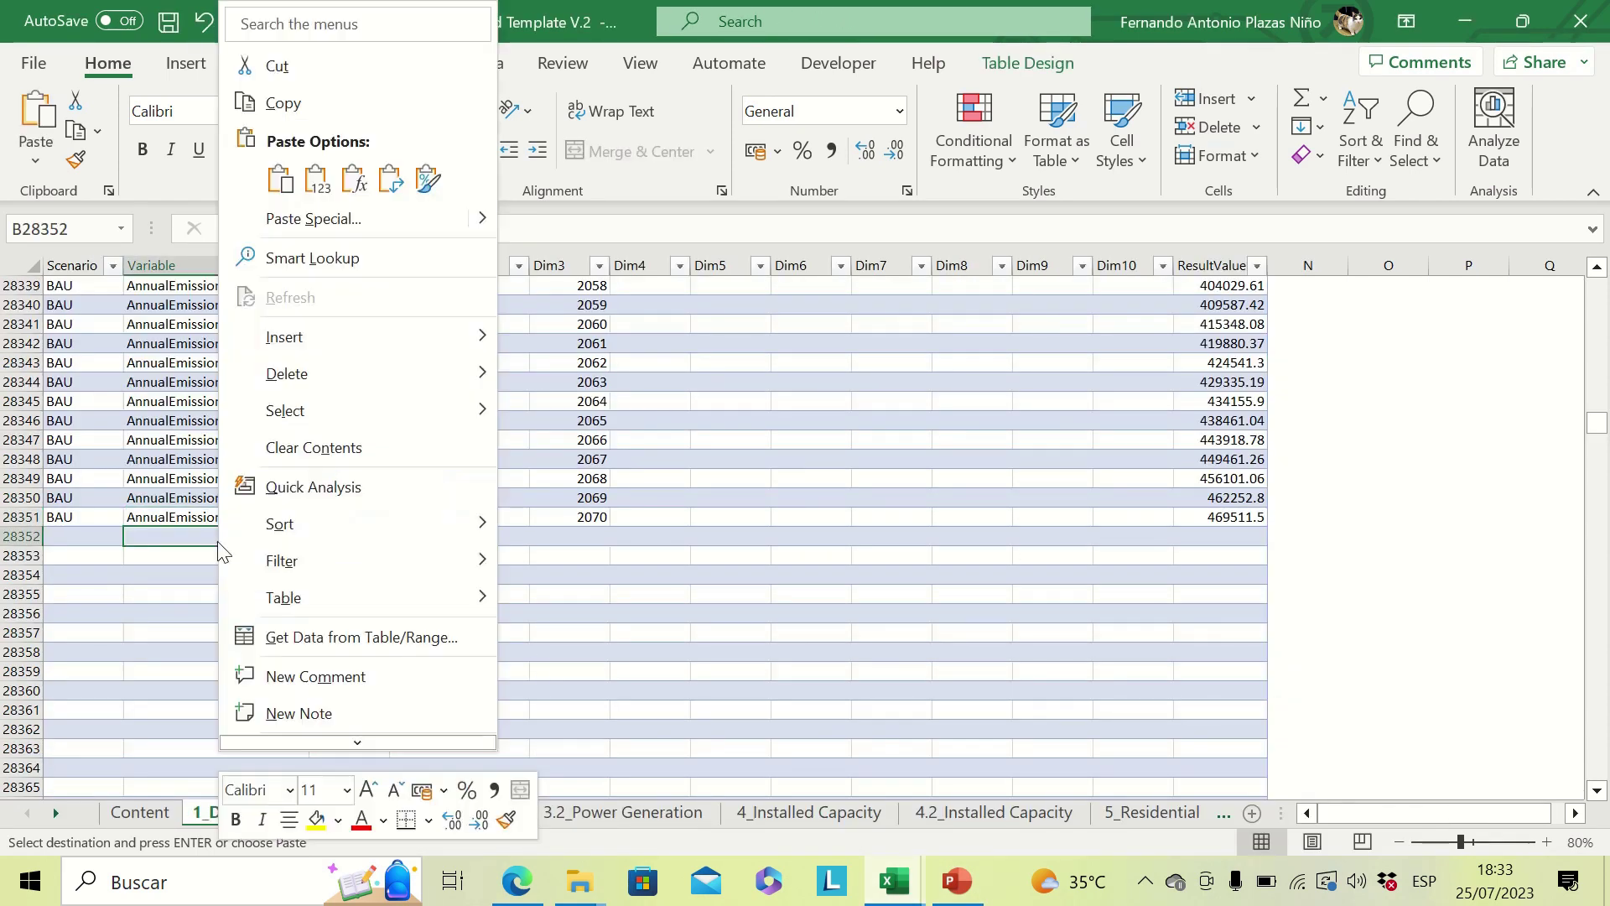
pyautogui.click(319, 184)
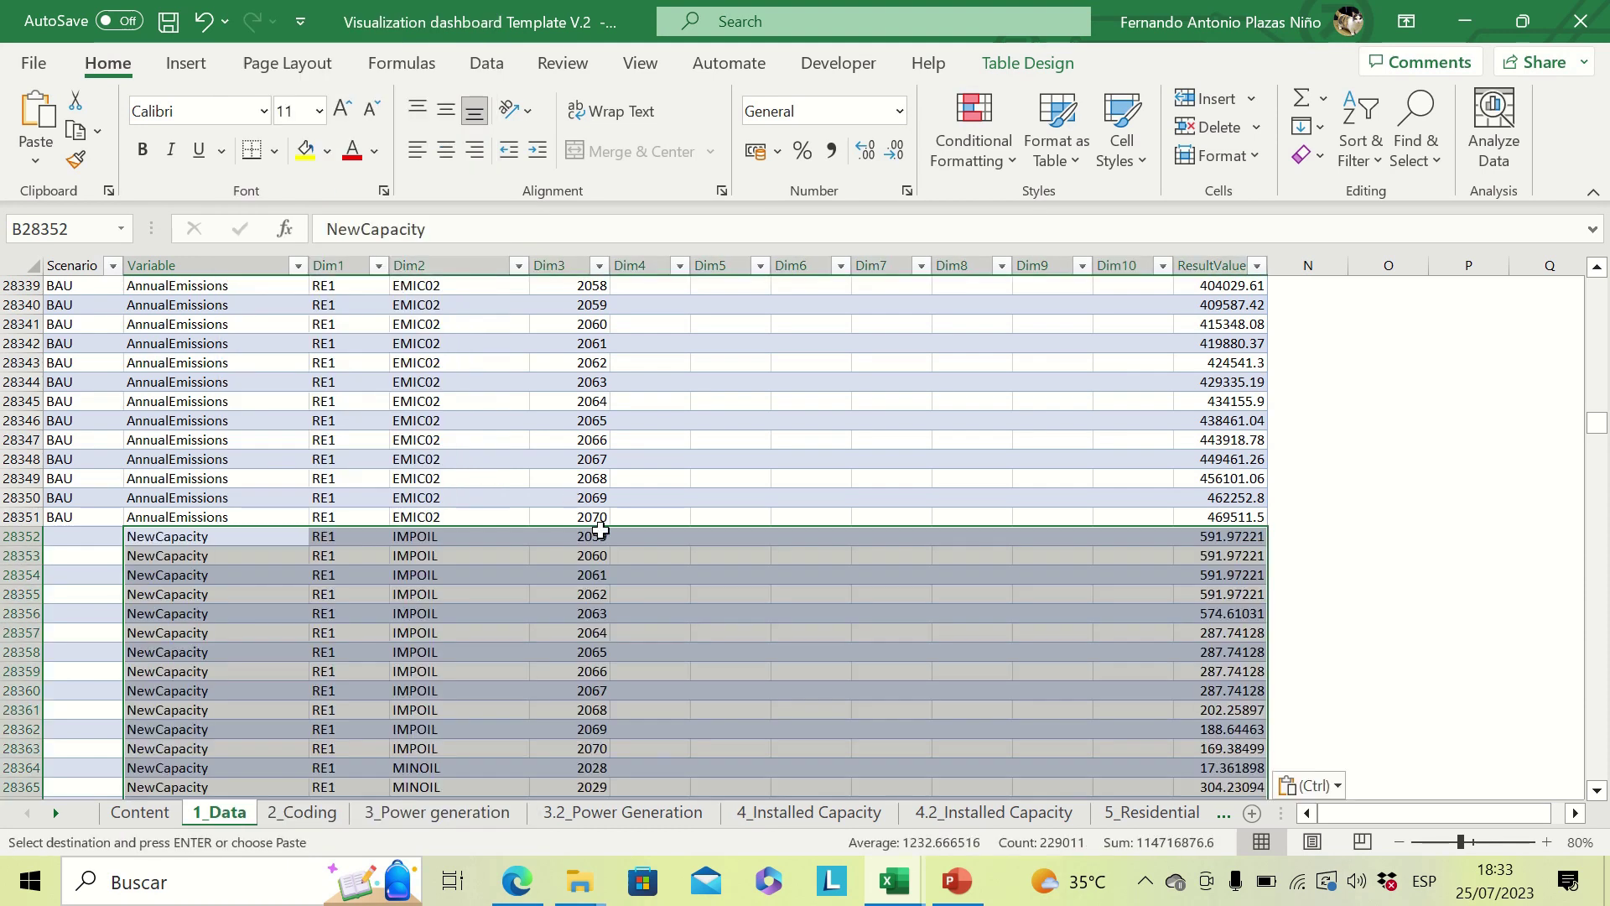
# Step: Enter NDC in cell A28352 and fill it down the Scenario column
pyautogui.click(82, 535)
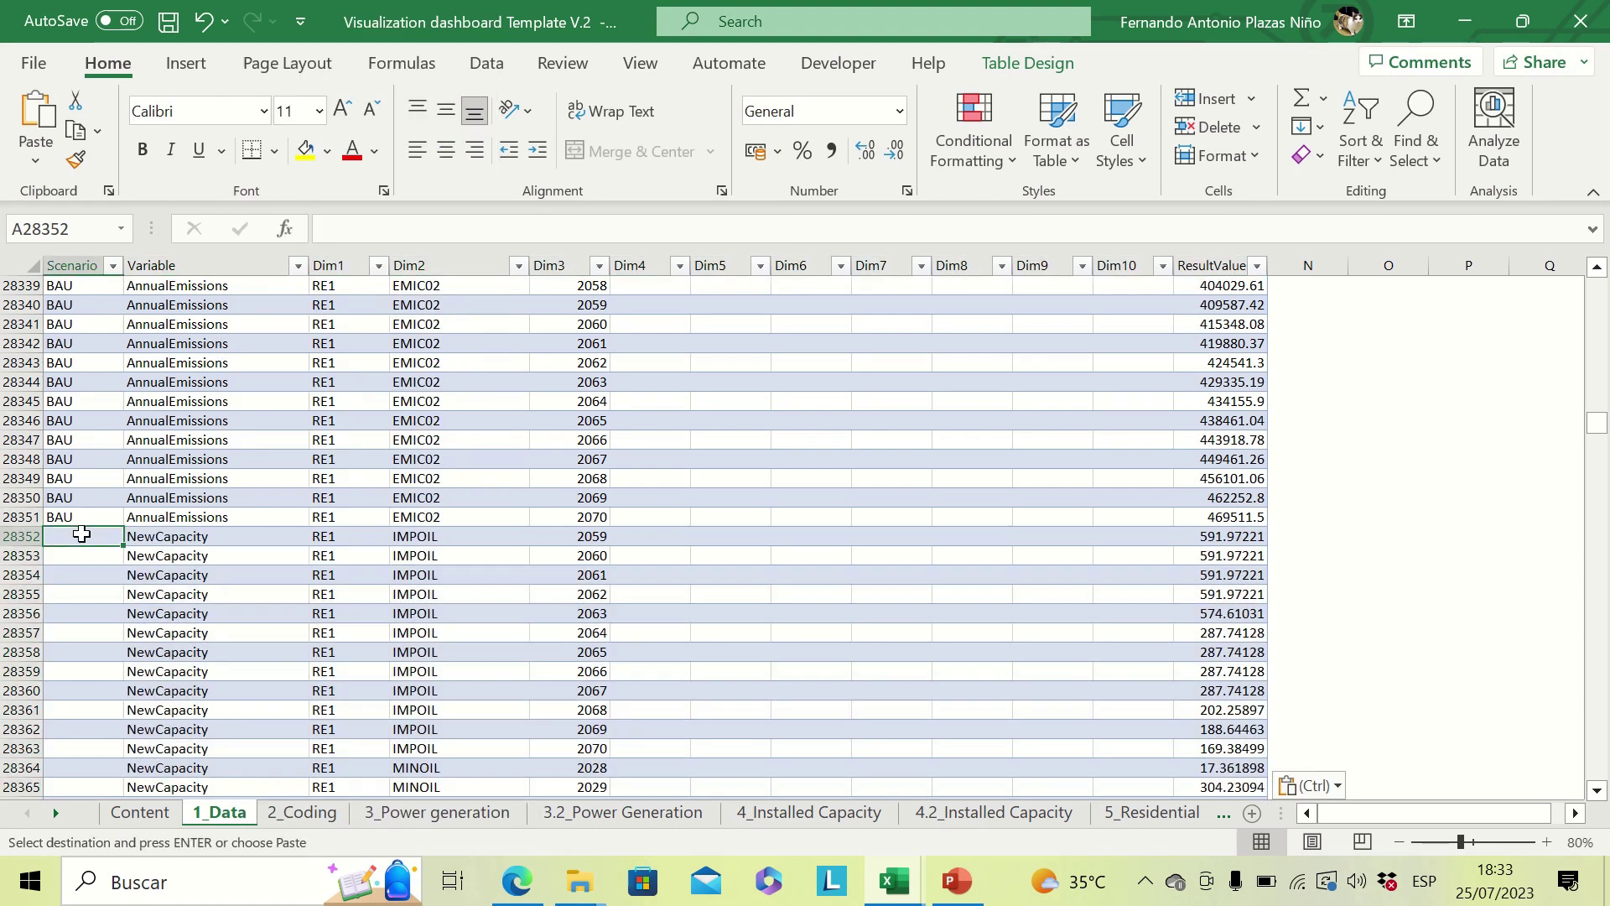
pyautogui.write('NDC')
pyautogui.press('Return')
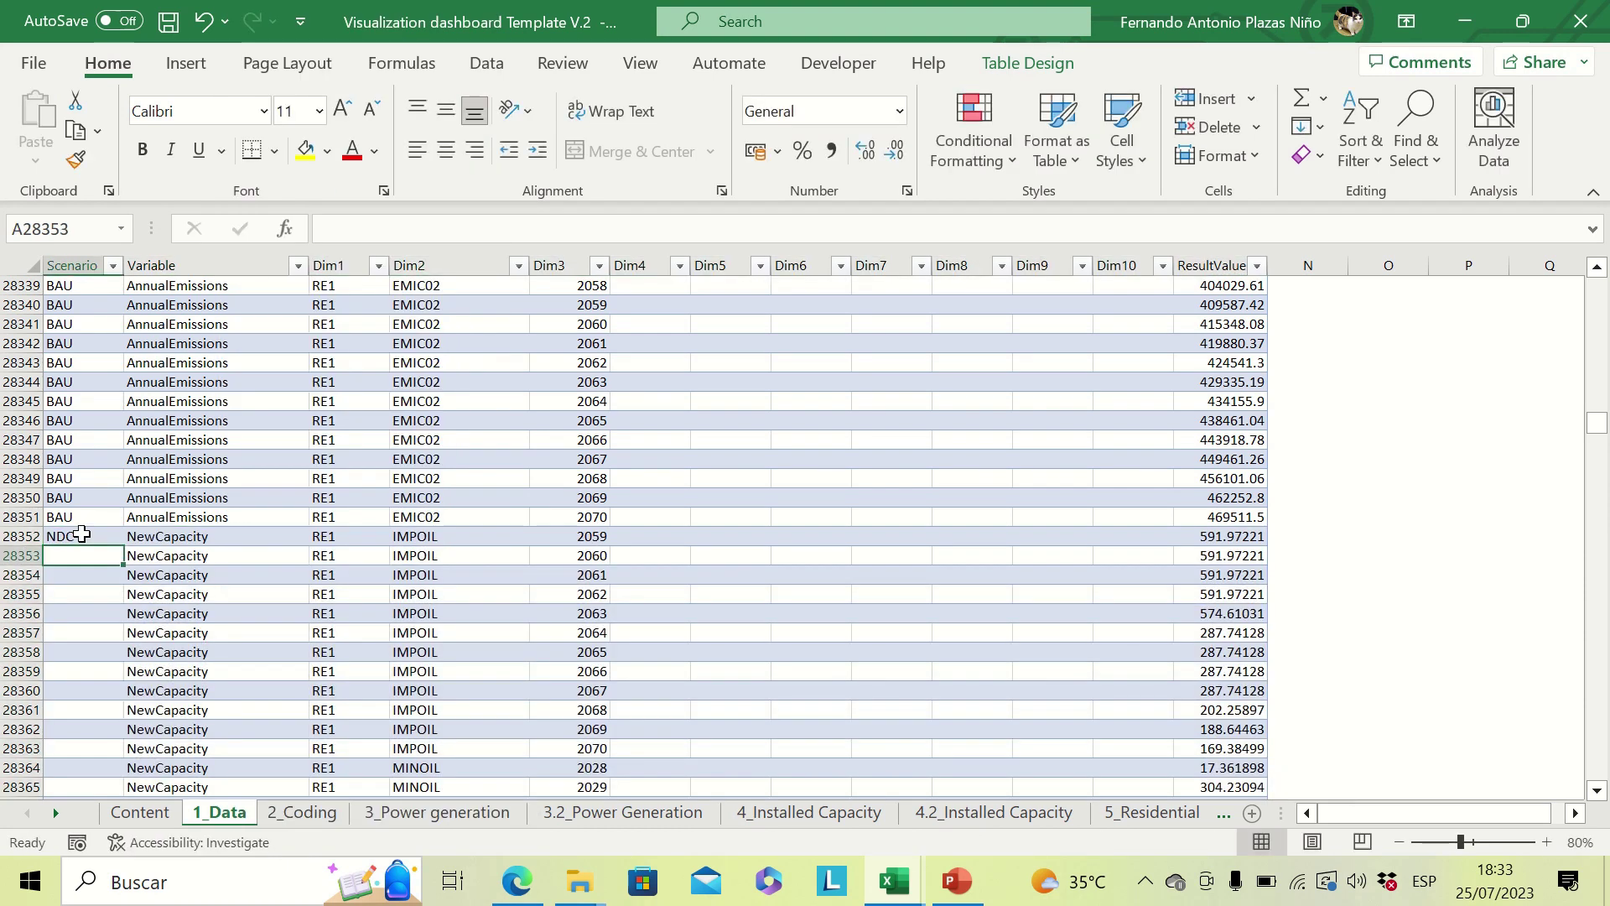
pyautogui.click(81, 534)
pyautogui.doubleClick(124, 545)
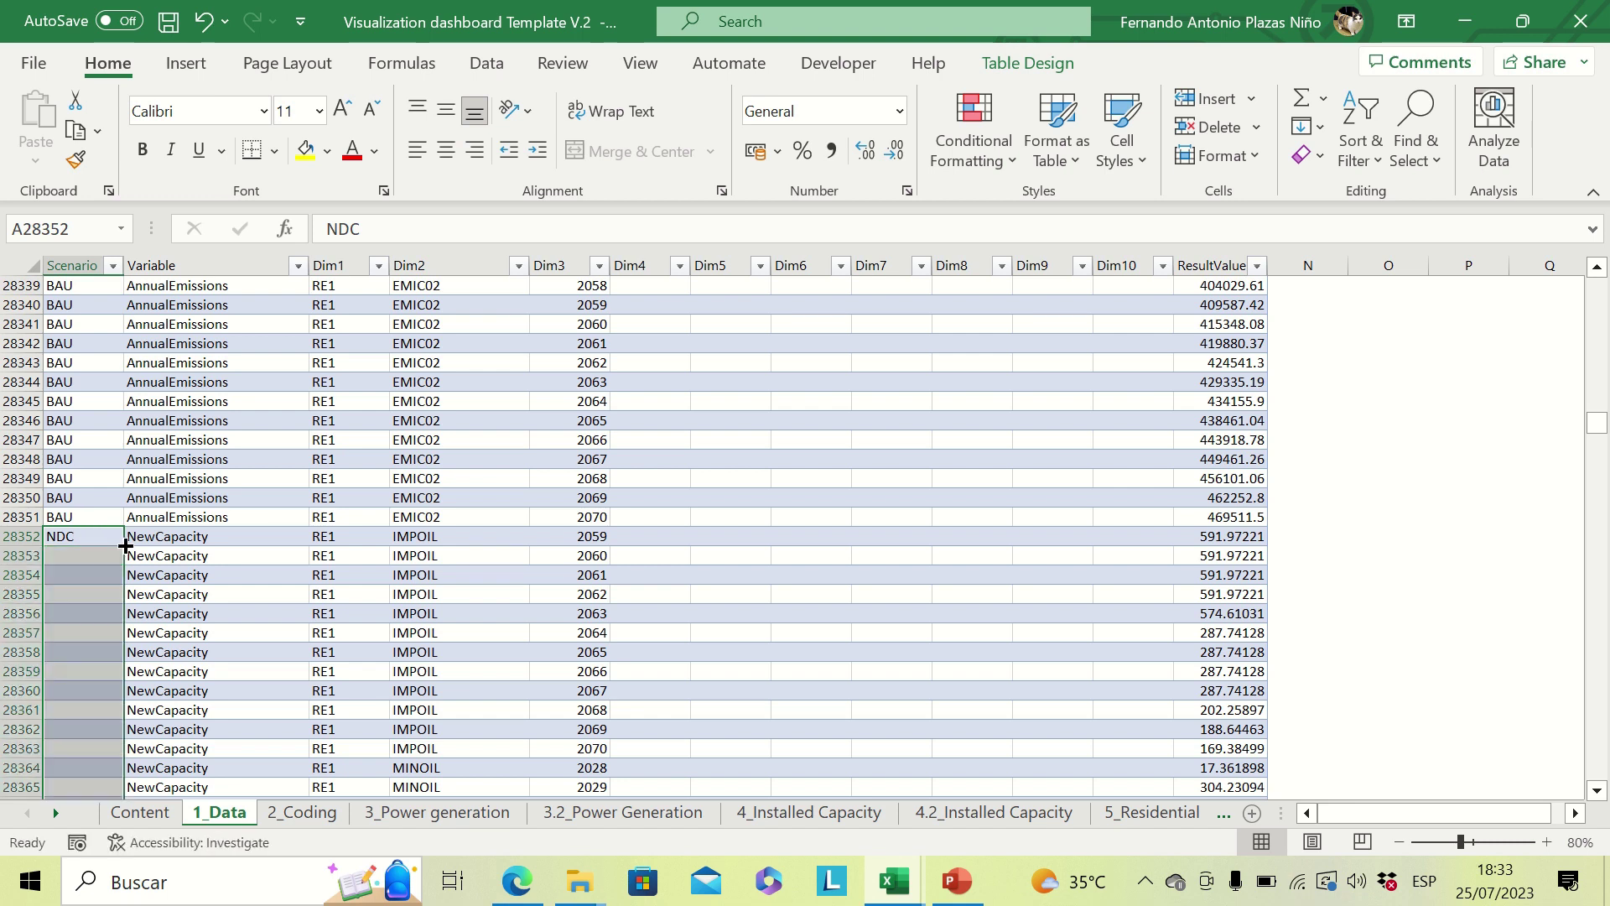
# Step: Clear the surplus NDC labels in the Scenario column below the last data row, from A65676 down
pyautogui.click(178, 618)
pyautogui.hotkey('ctrl', 'Down')
pyautogui.press('Left')
pyautogui.press('Down')
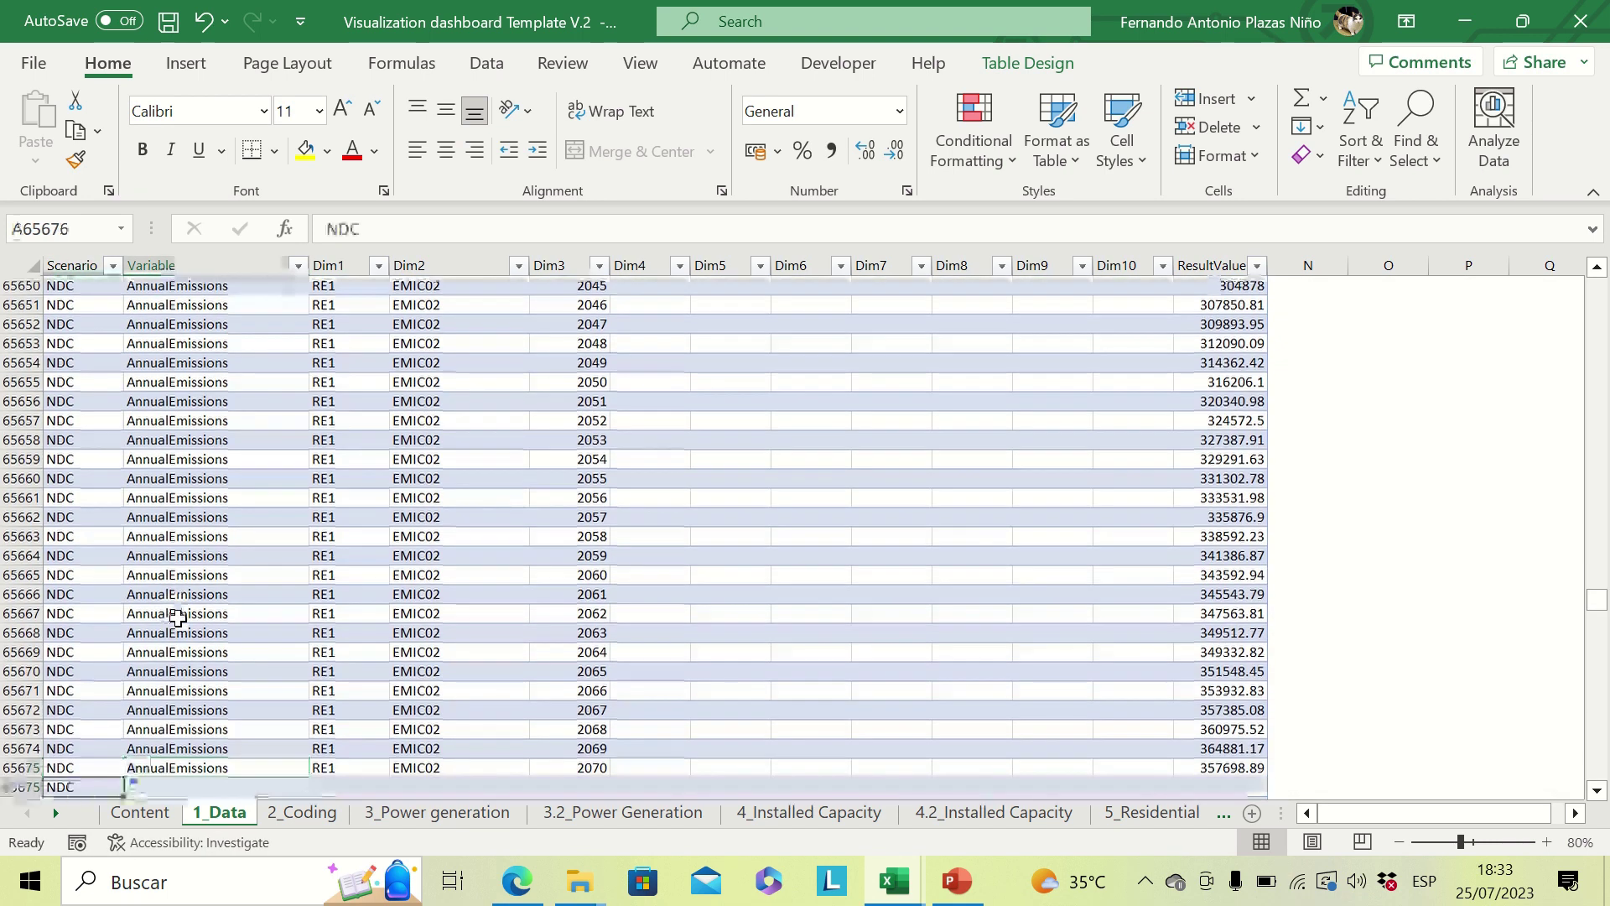
pyautogui.hotkey('ctrl', 'shift', 'Down')
pyautogui.hotkey('ctrl', 'd')
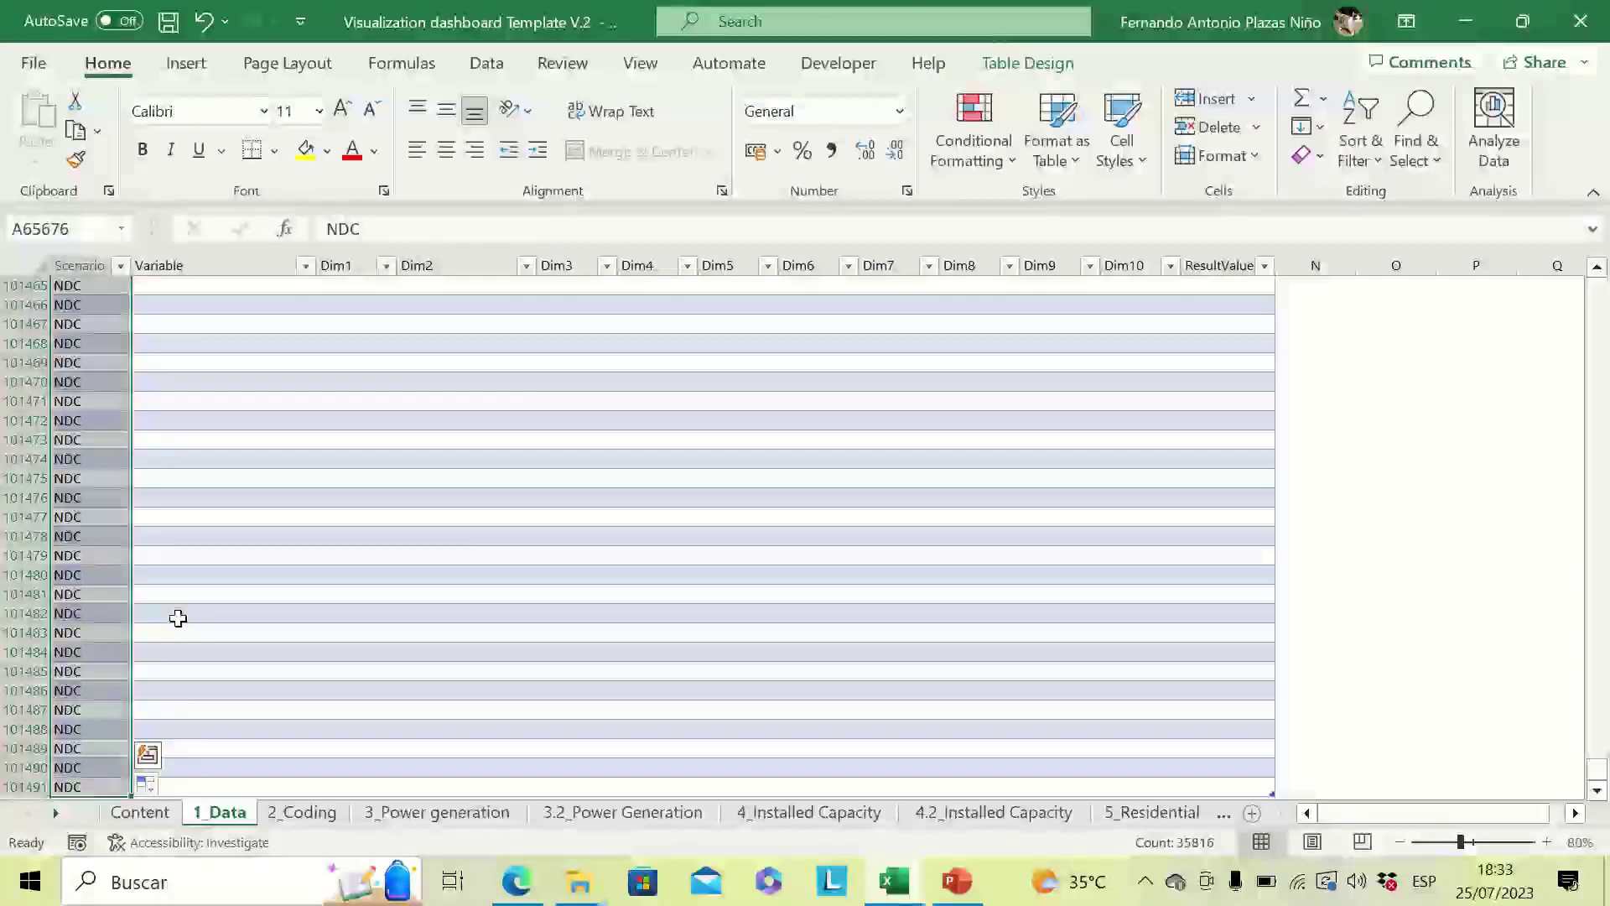
pyautogui.hotkey('ctrl', 'z')
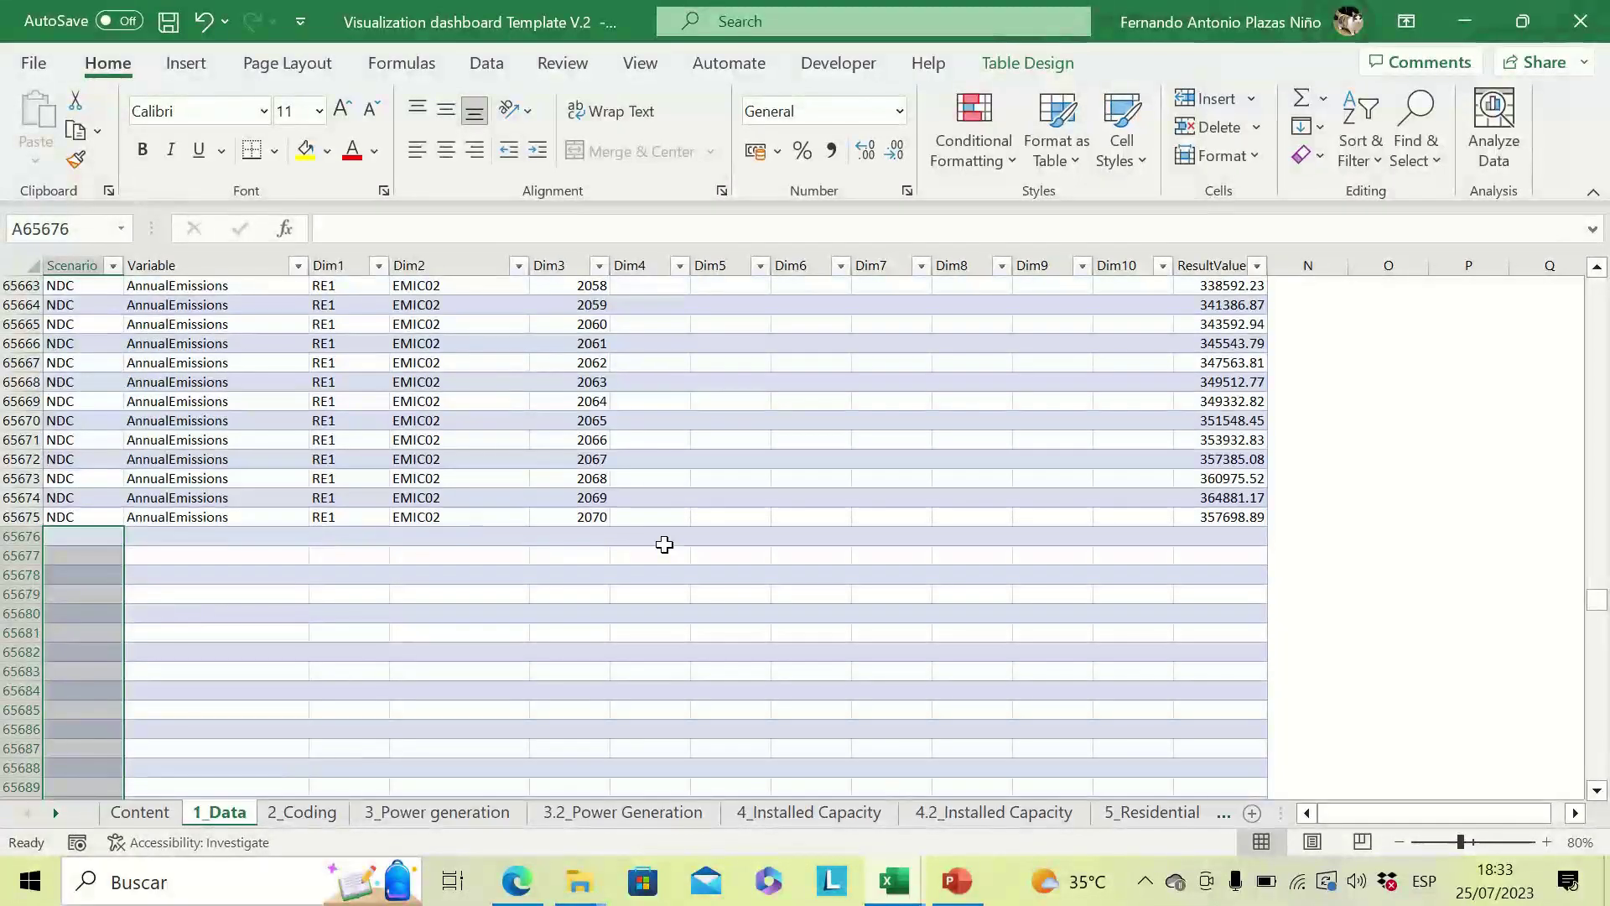
# Step: Copy all data rows below the header from the Uganda NZv2 SAND results workbook
pyautogui.click(493, 538)
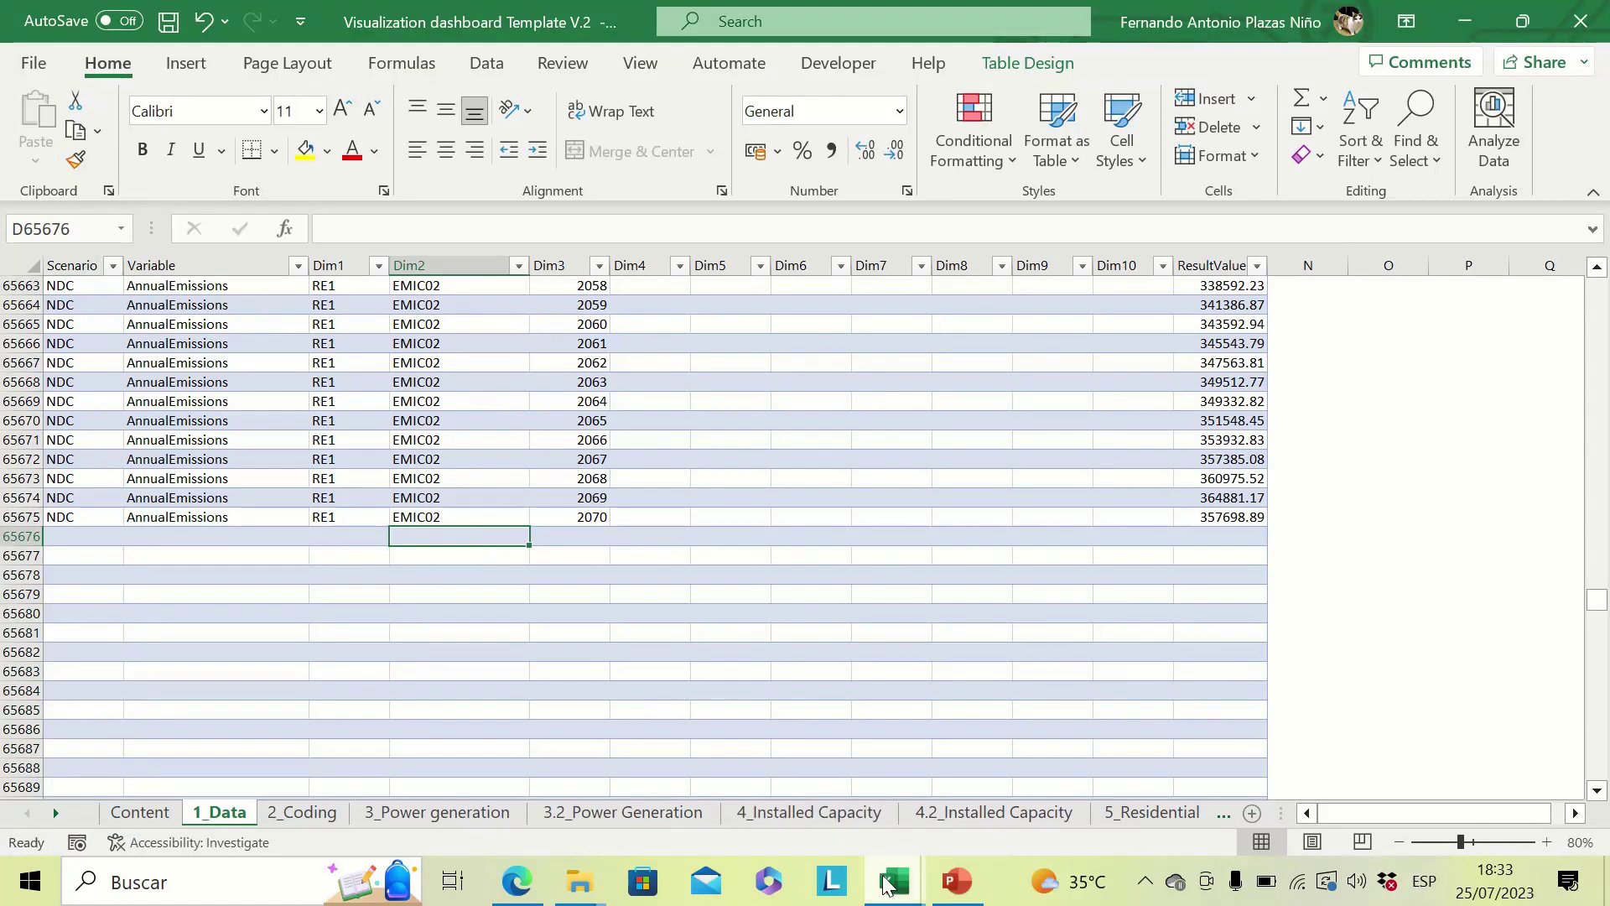
pyautogui.moveTo(888, 885)
pyautogui.click(1250, 798)
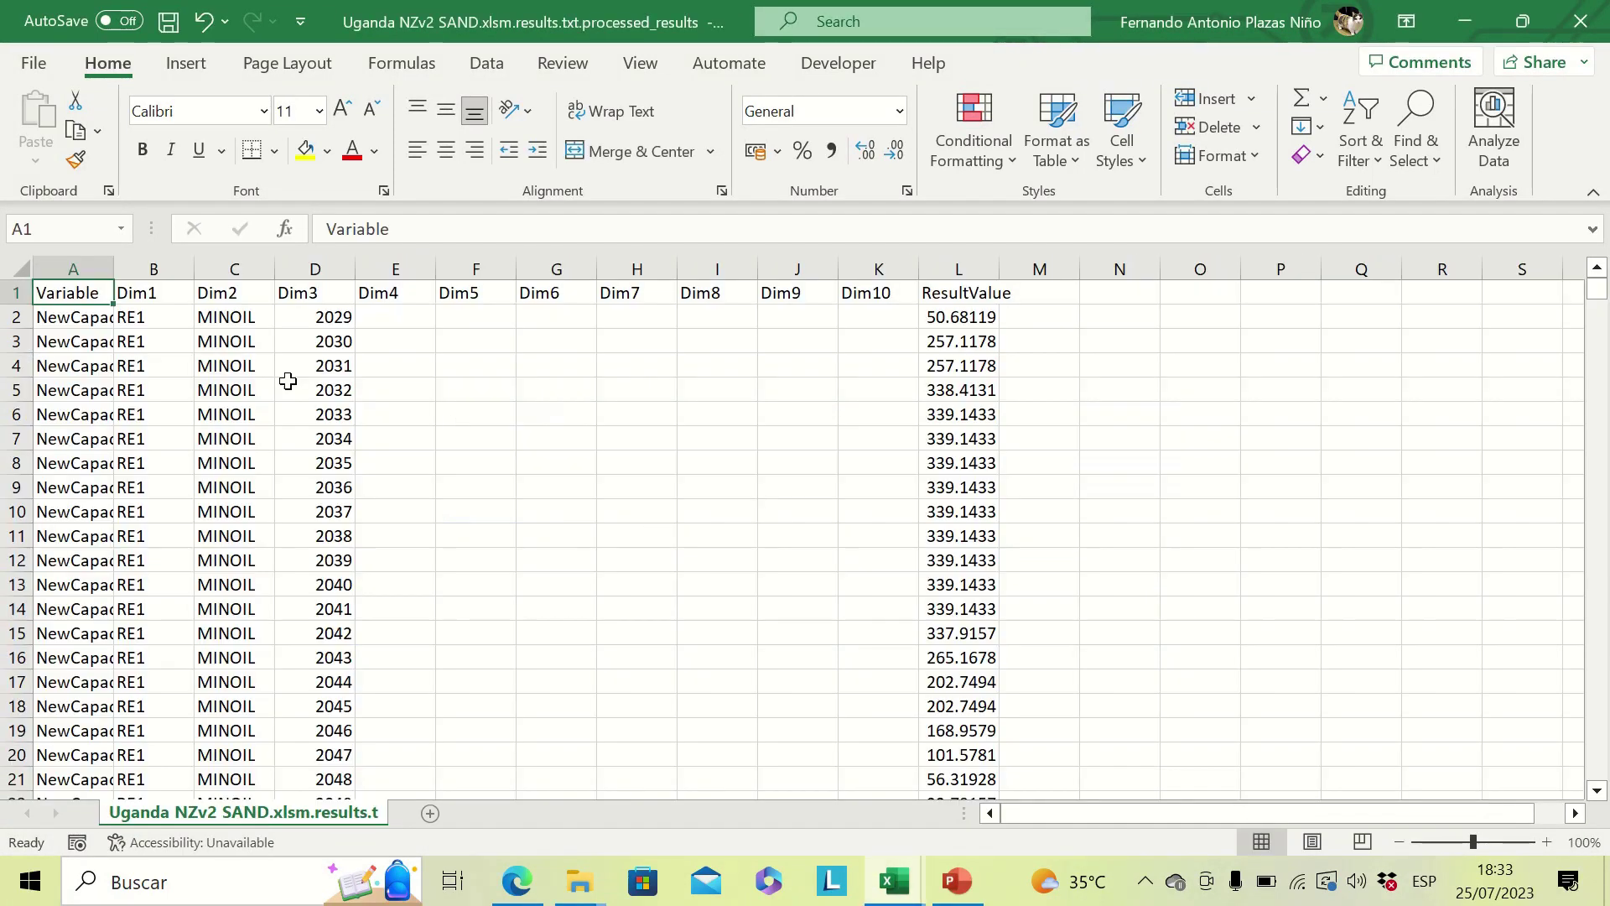
pyautogui.click(62, 316)
pyautogui.hotkey('ctrl', 'shift', 'Right')
pyautogui.hotkey('ctrl', 'shift', 'Right')
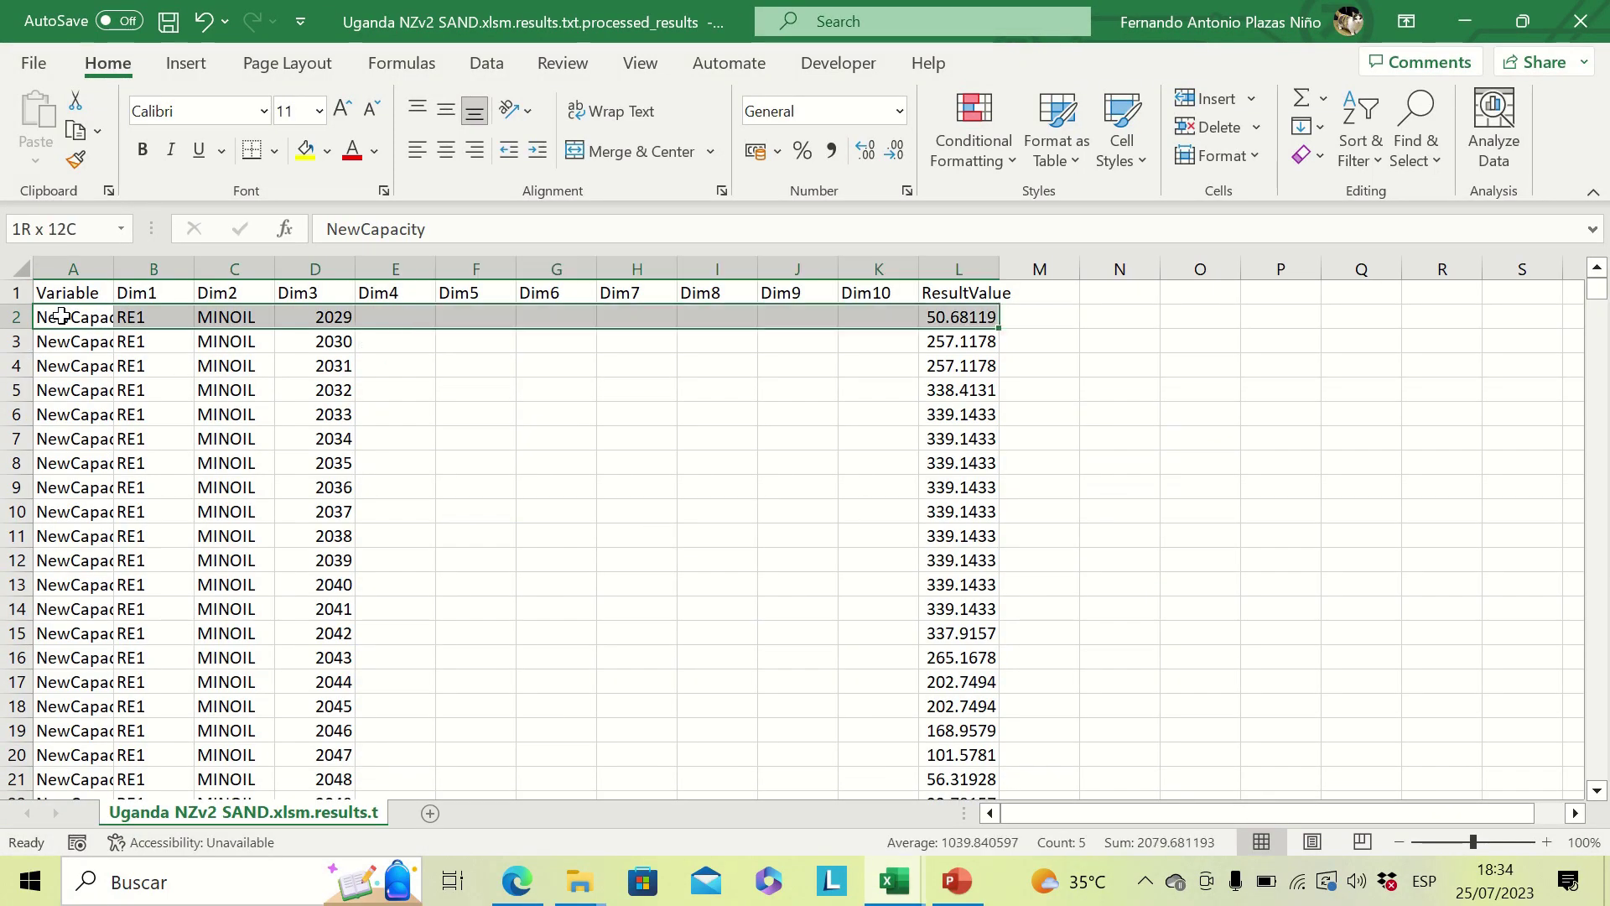
pyautogui.hotkey('ctrl', 'shift', 'Down')
pyautogui.hotkey('ctrl', 'c')
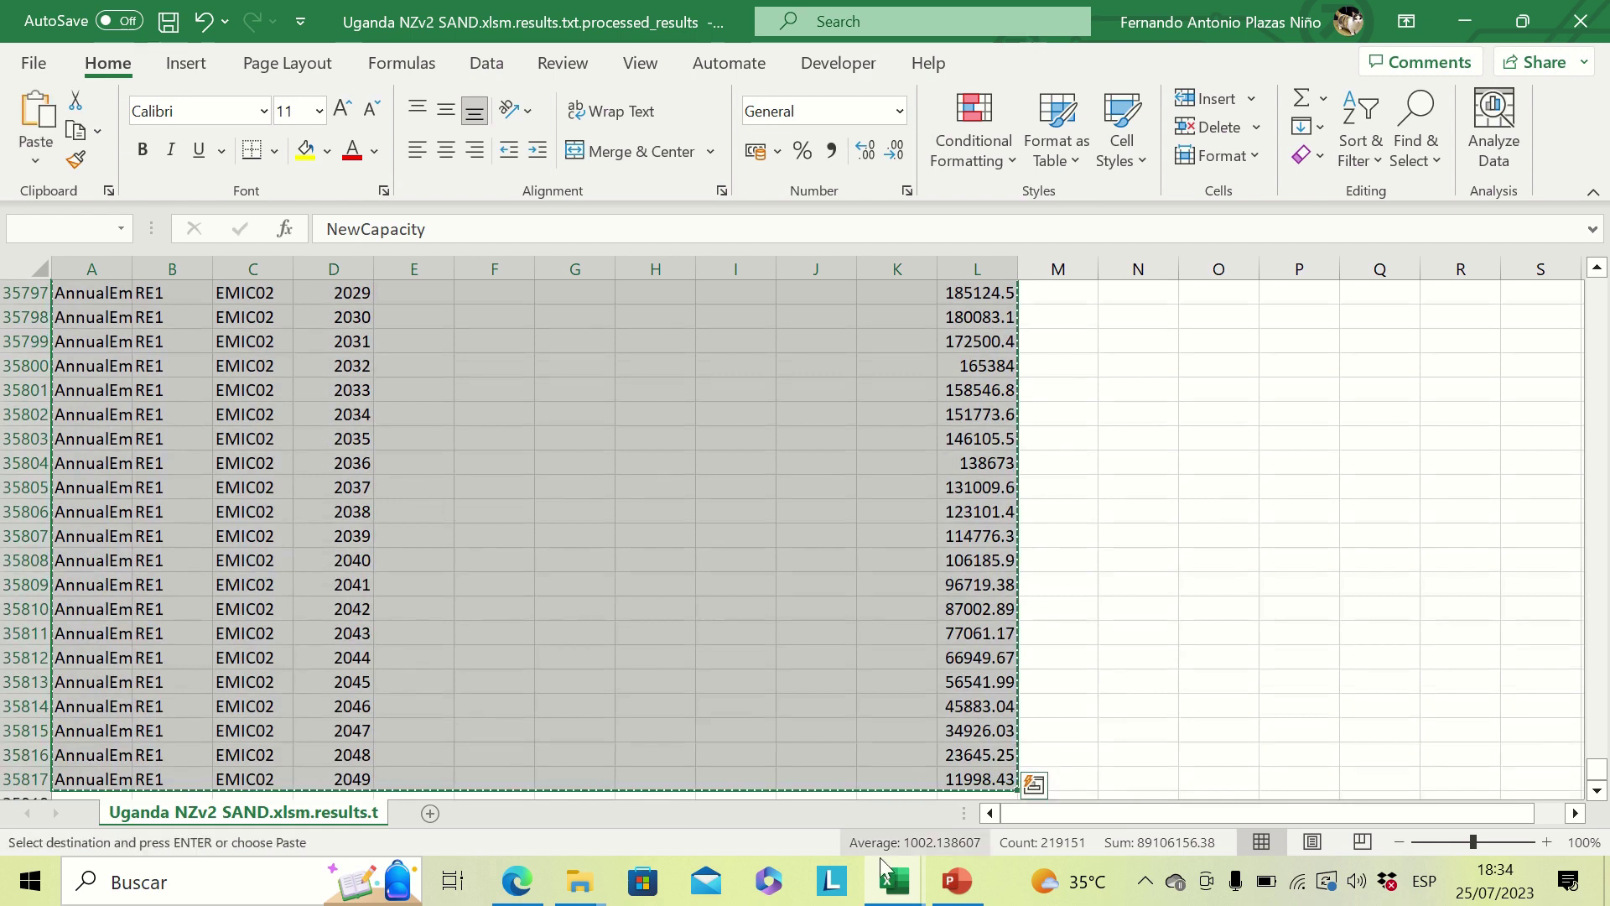
# Step: Paste the copied Uganda NZv2 results as values beneath the NDC records on the 1_Data sheet, starting at B65676
pyautogui.moveTo(885, 872)
pyautogui.click(489, 754)
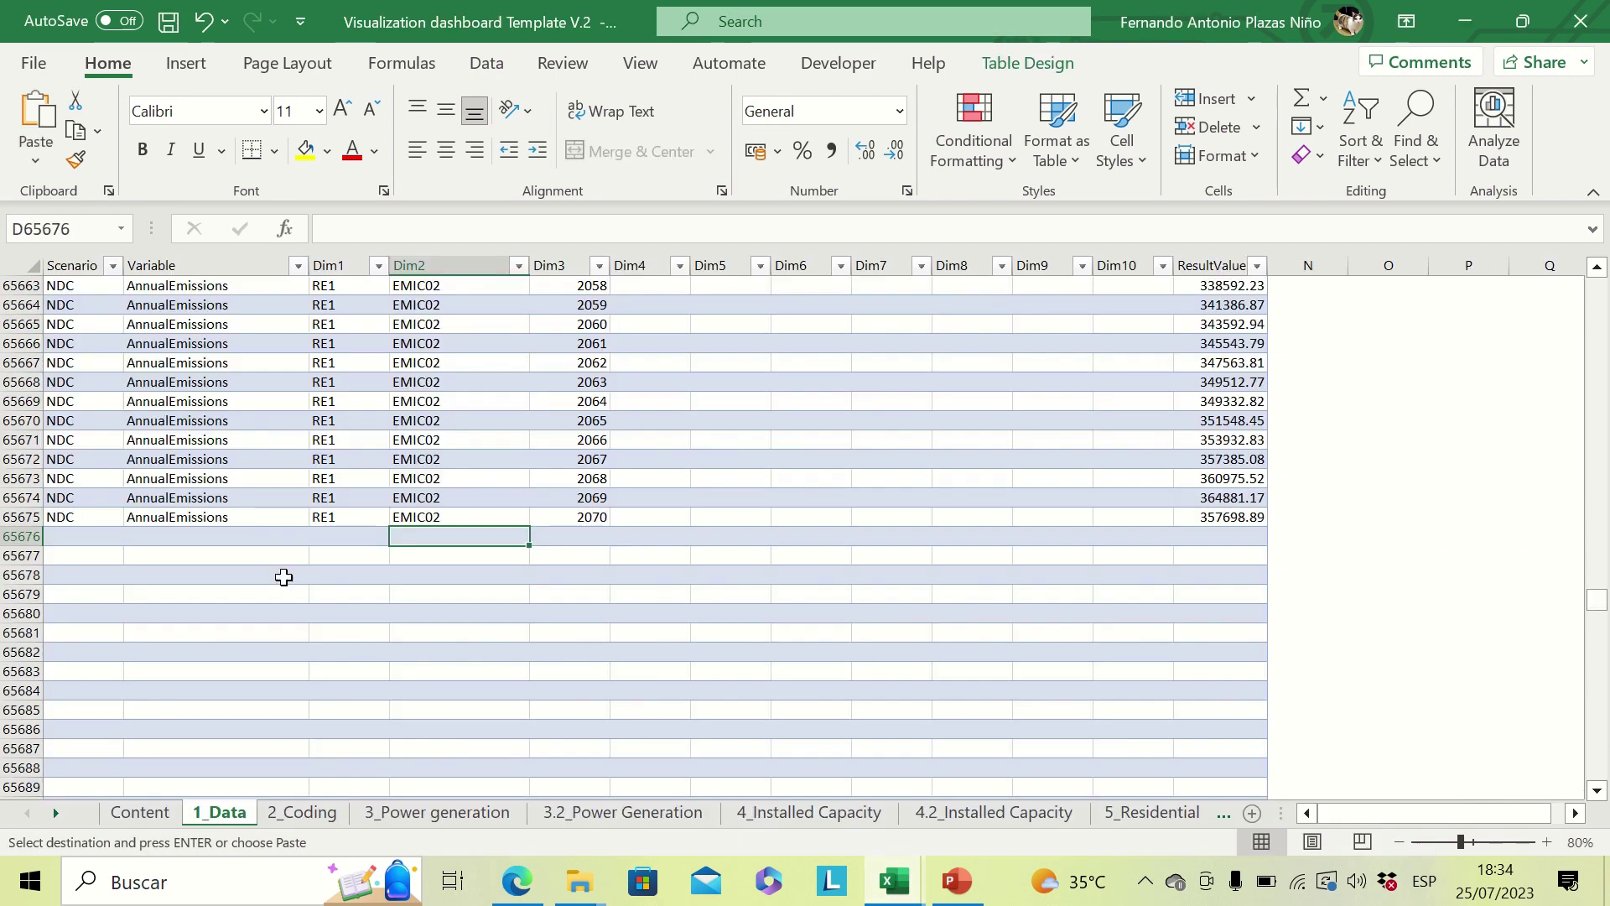
pyautogui.click(209, 534)
pyautogui.rightClick(205, 537)
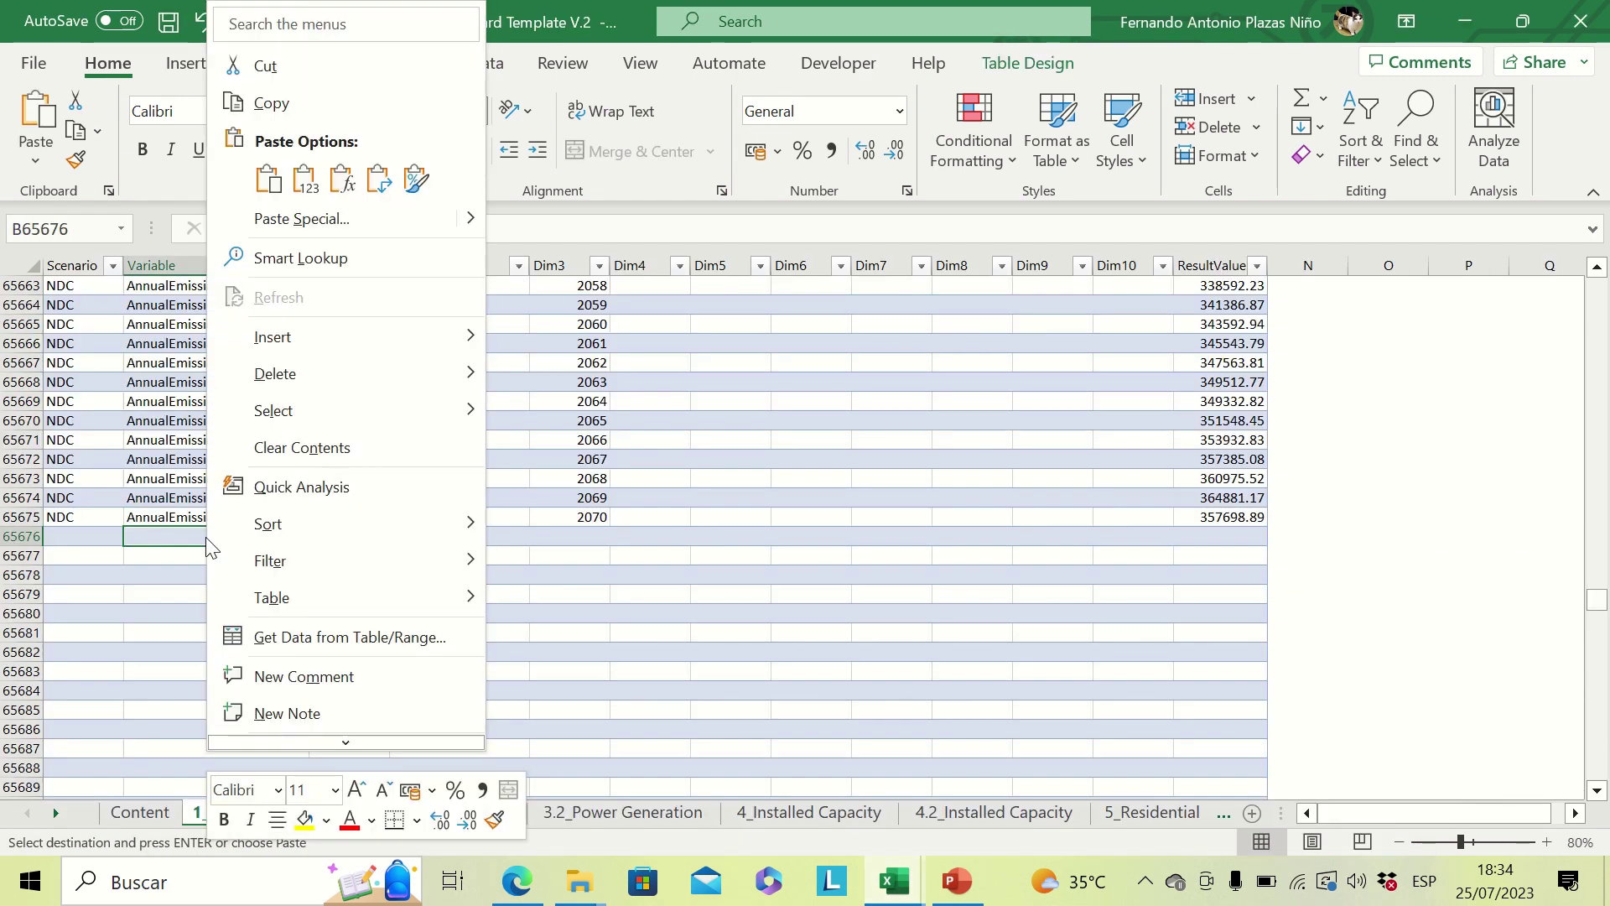
pyautogui.click(340, 195)
# Step: Enter NTZ in cell A65676 and fill it down the Scenario column
pyautogui.click(65, 538)
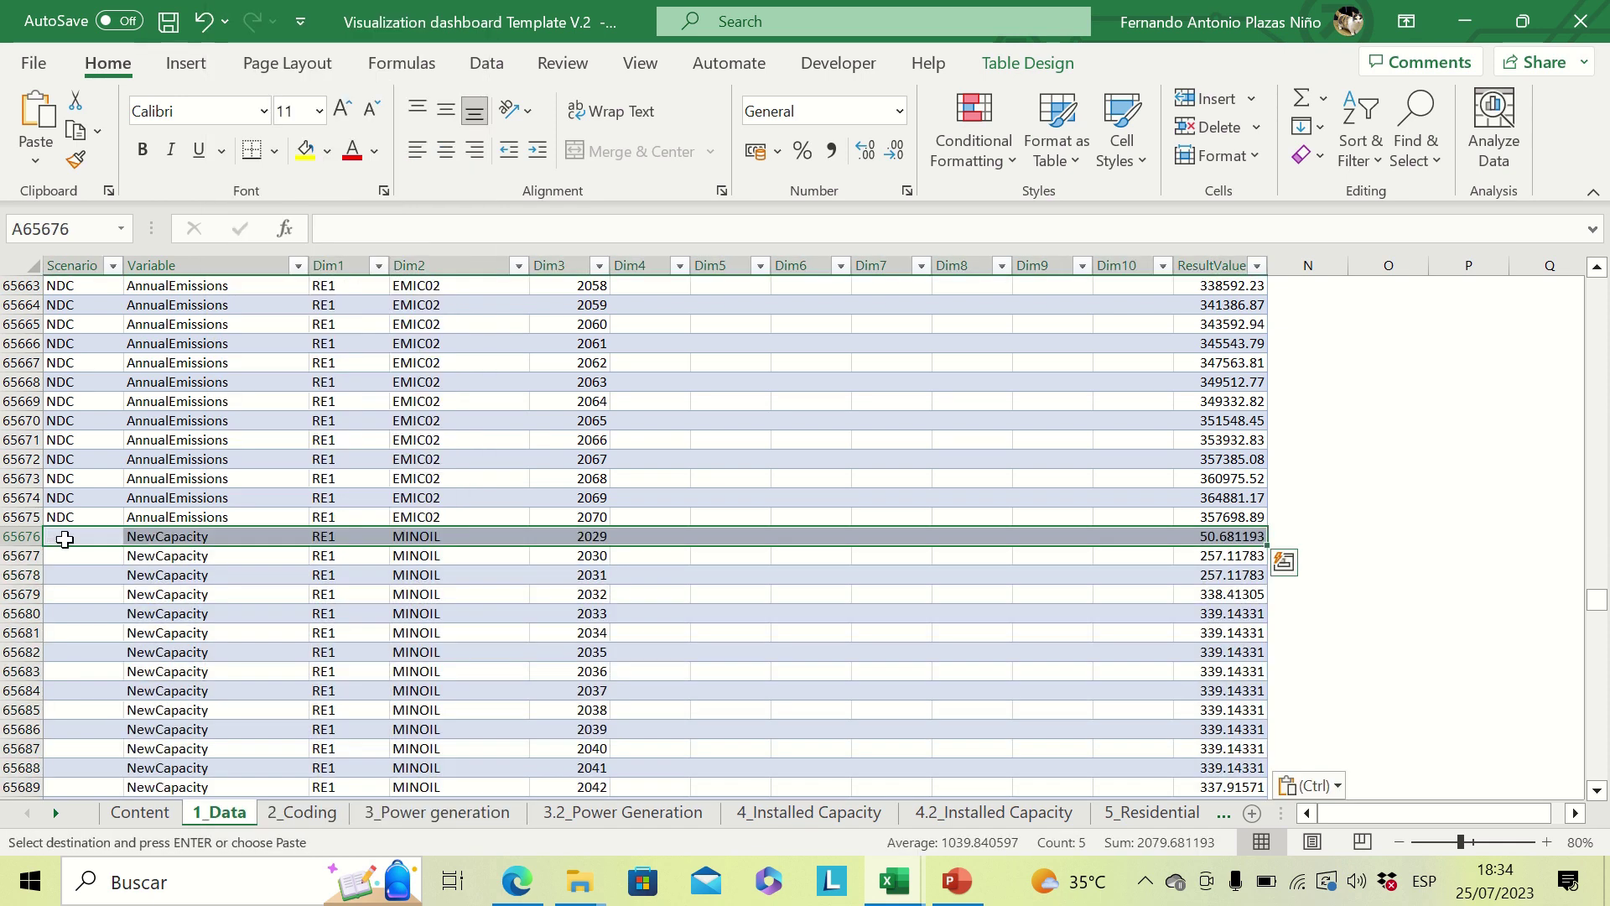
pyautogui.click(77, 537)
pyautogui.press('BackSpace')
pyautogui.press('BackSpace')
pyautogui.write('TZ')
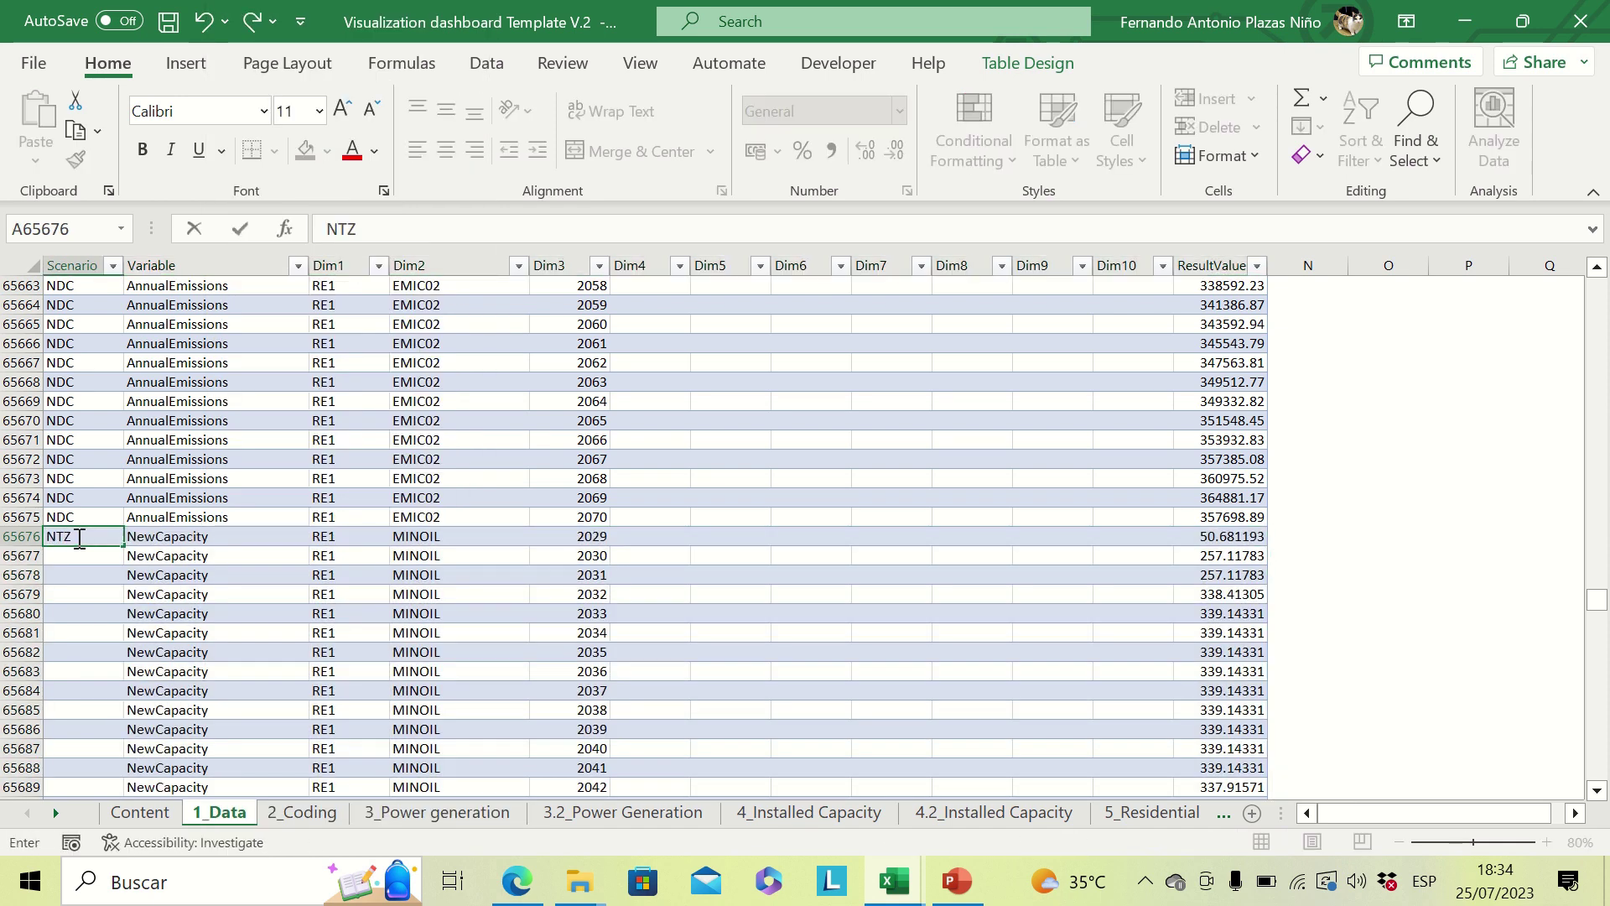
pyautogui.press('Return')
pyautogui.click(81, 536)
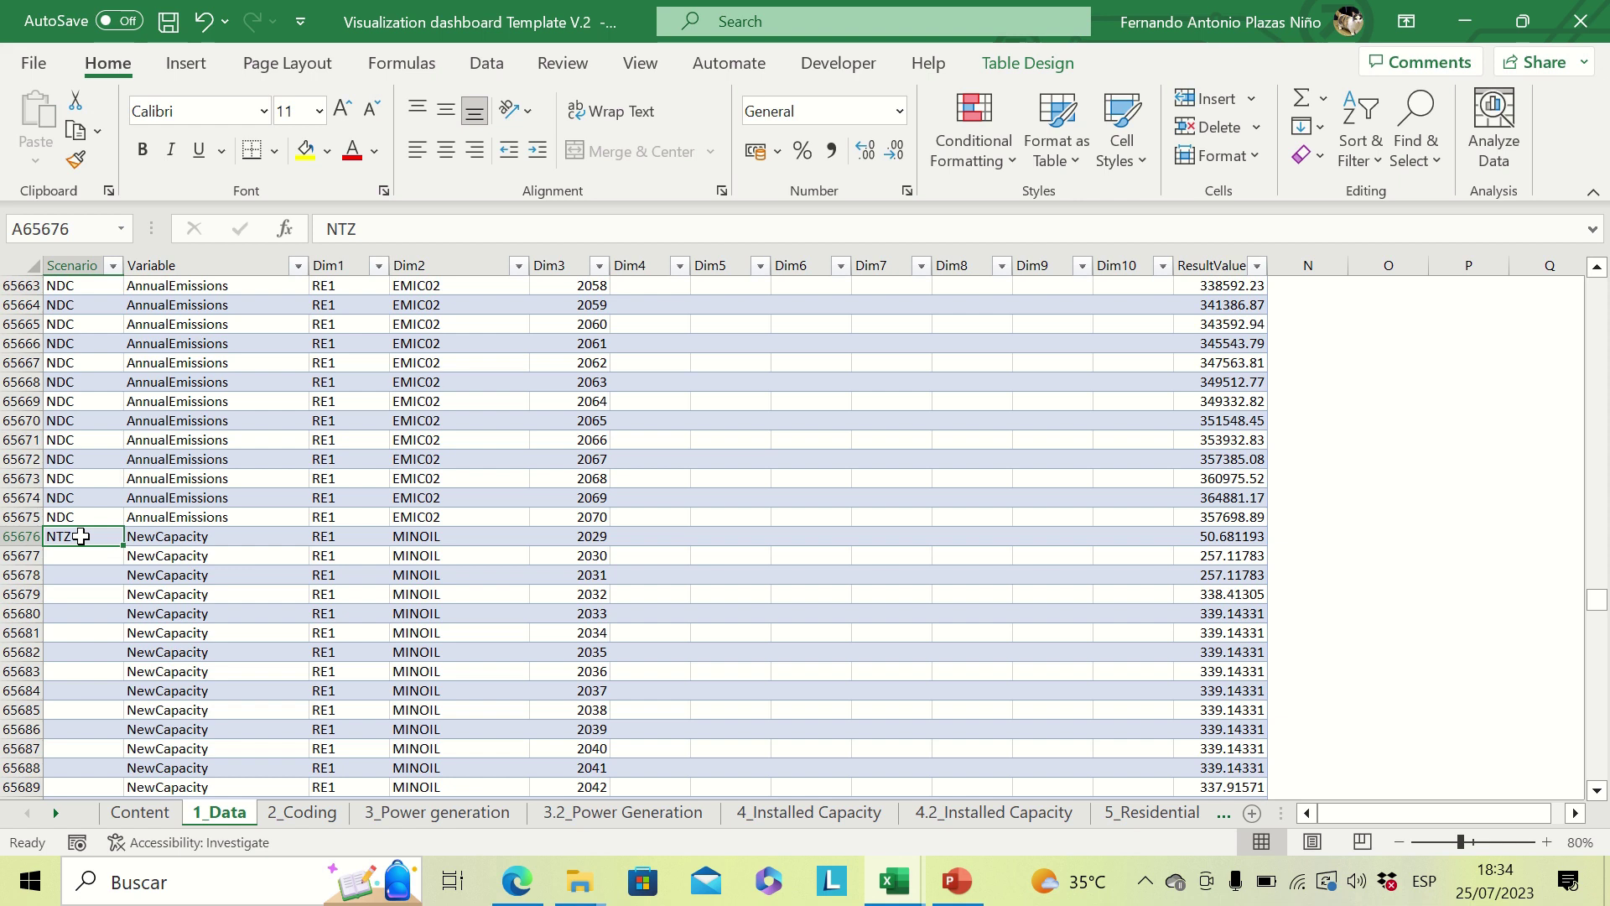
pyautogui.doubleClick(126, 543)
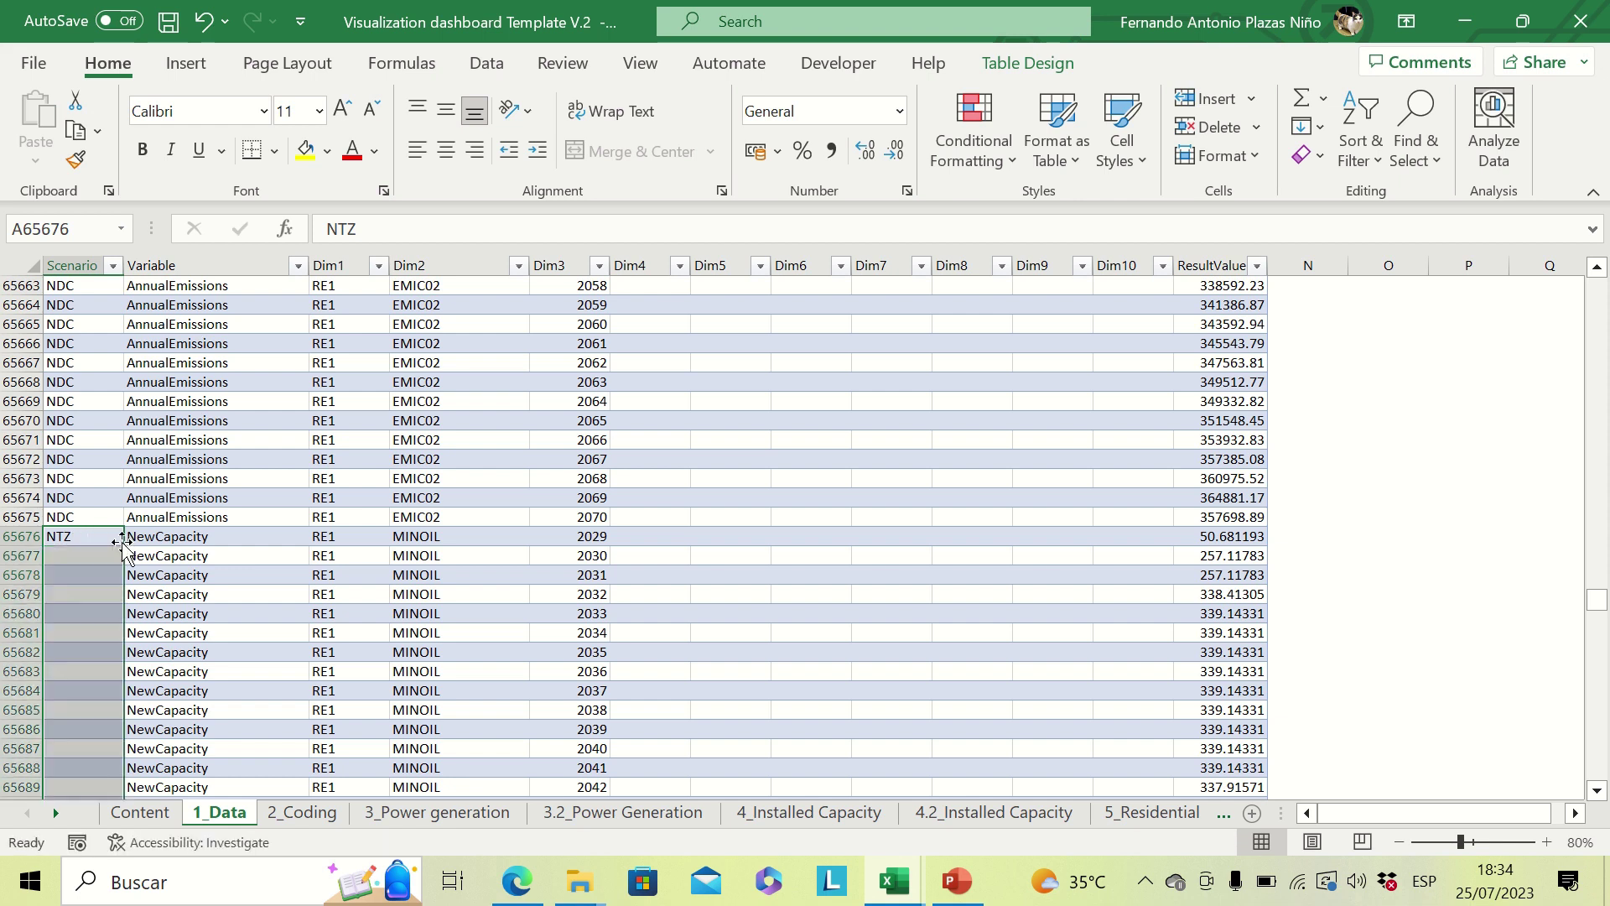
# Step: Check where the NTZ labels end relative to the last data row, and return to the start of the table
pyautogui.click(106, 632)
pyautogui.hotkey('ctrl', 'Down')
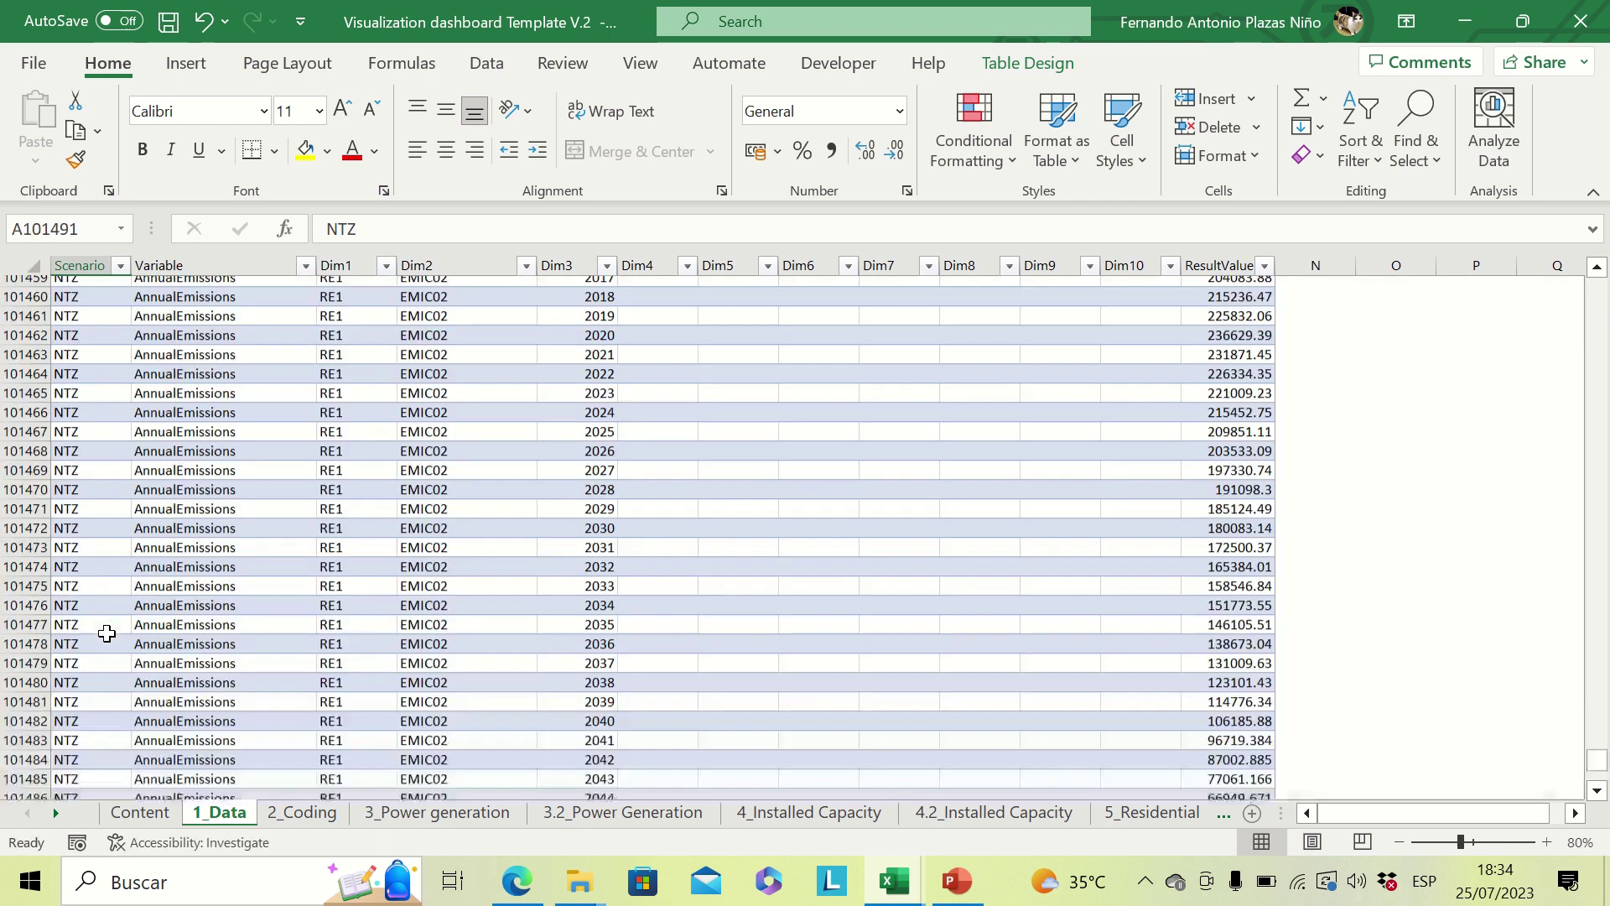
pyautogui.press('Down')
pyautogui.press('Right')
pyautogui.scroll(-1, 107, 632)
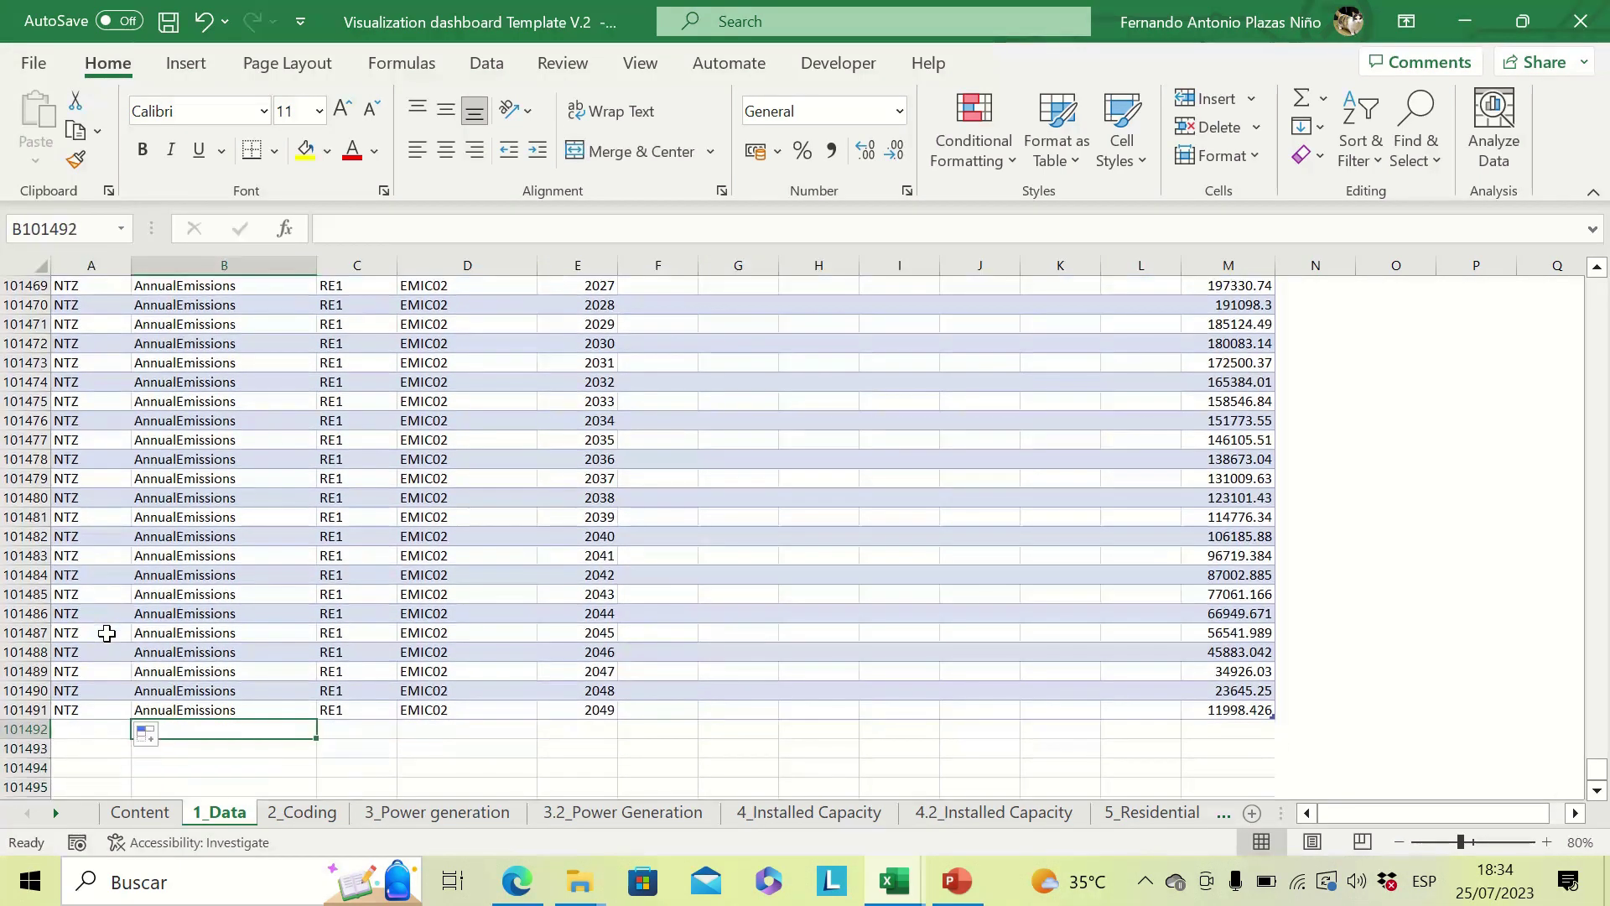
pyautogui.moveTo(1595, 768); pyautogui.dragTo(1595, 280)
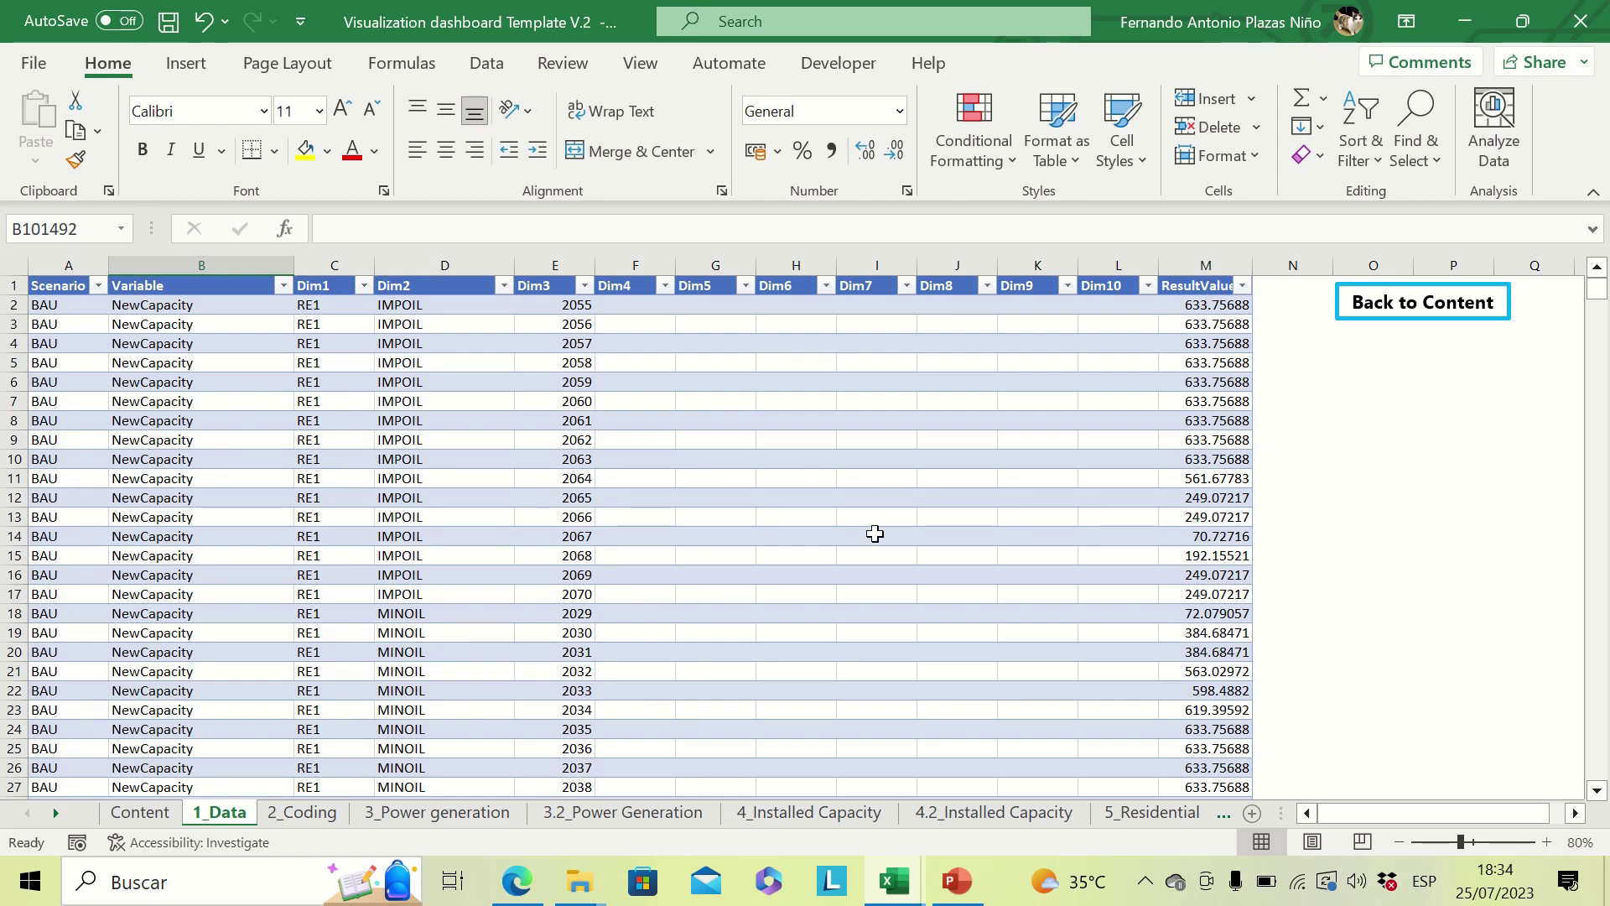
# Step: Review the technology and commodity descriptions on the 2_Coding sheet and run the coding replacement
pyautogui.click(302, 812)
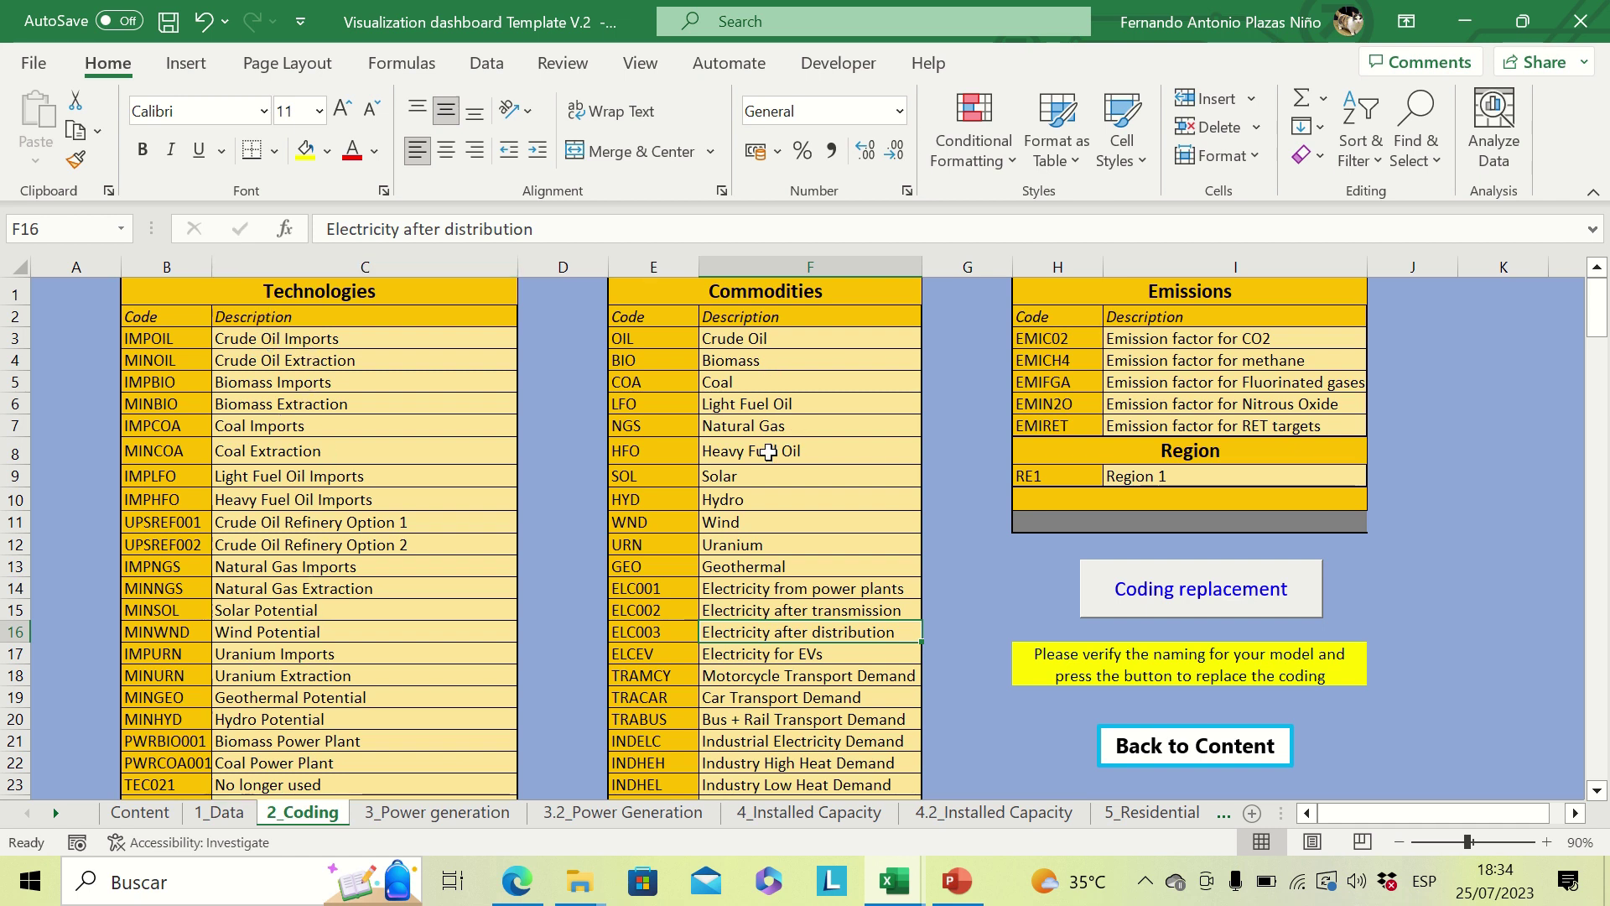
pyautogui.click(335, 498)
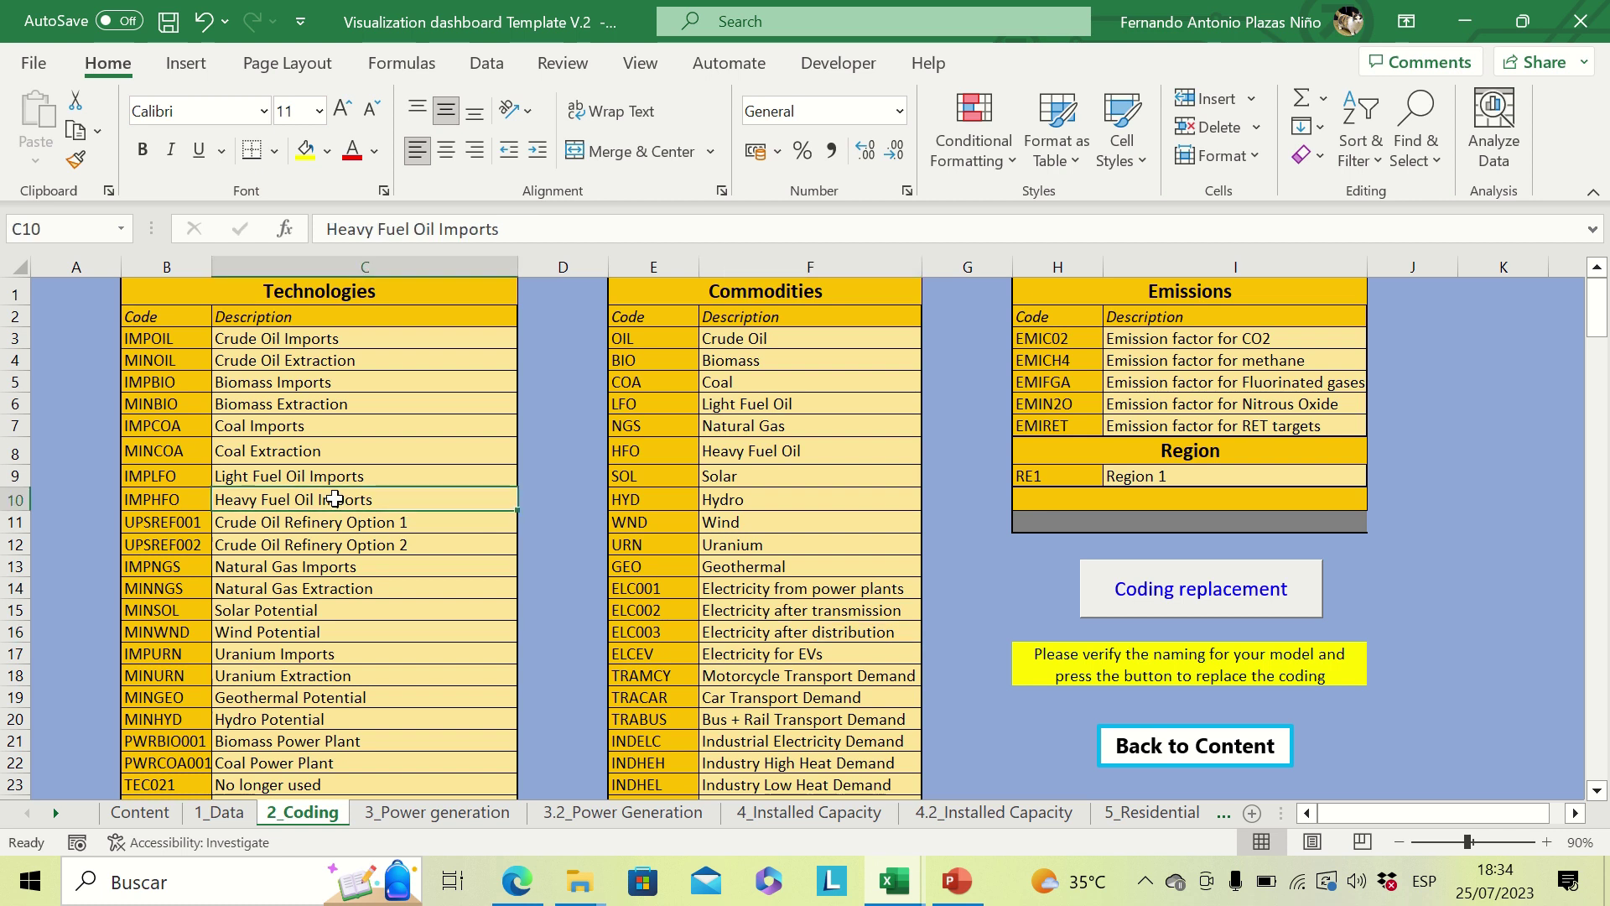
pyautogui.press('Down')
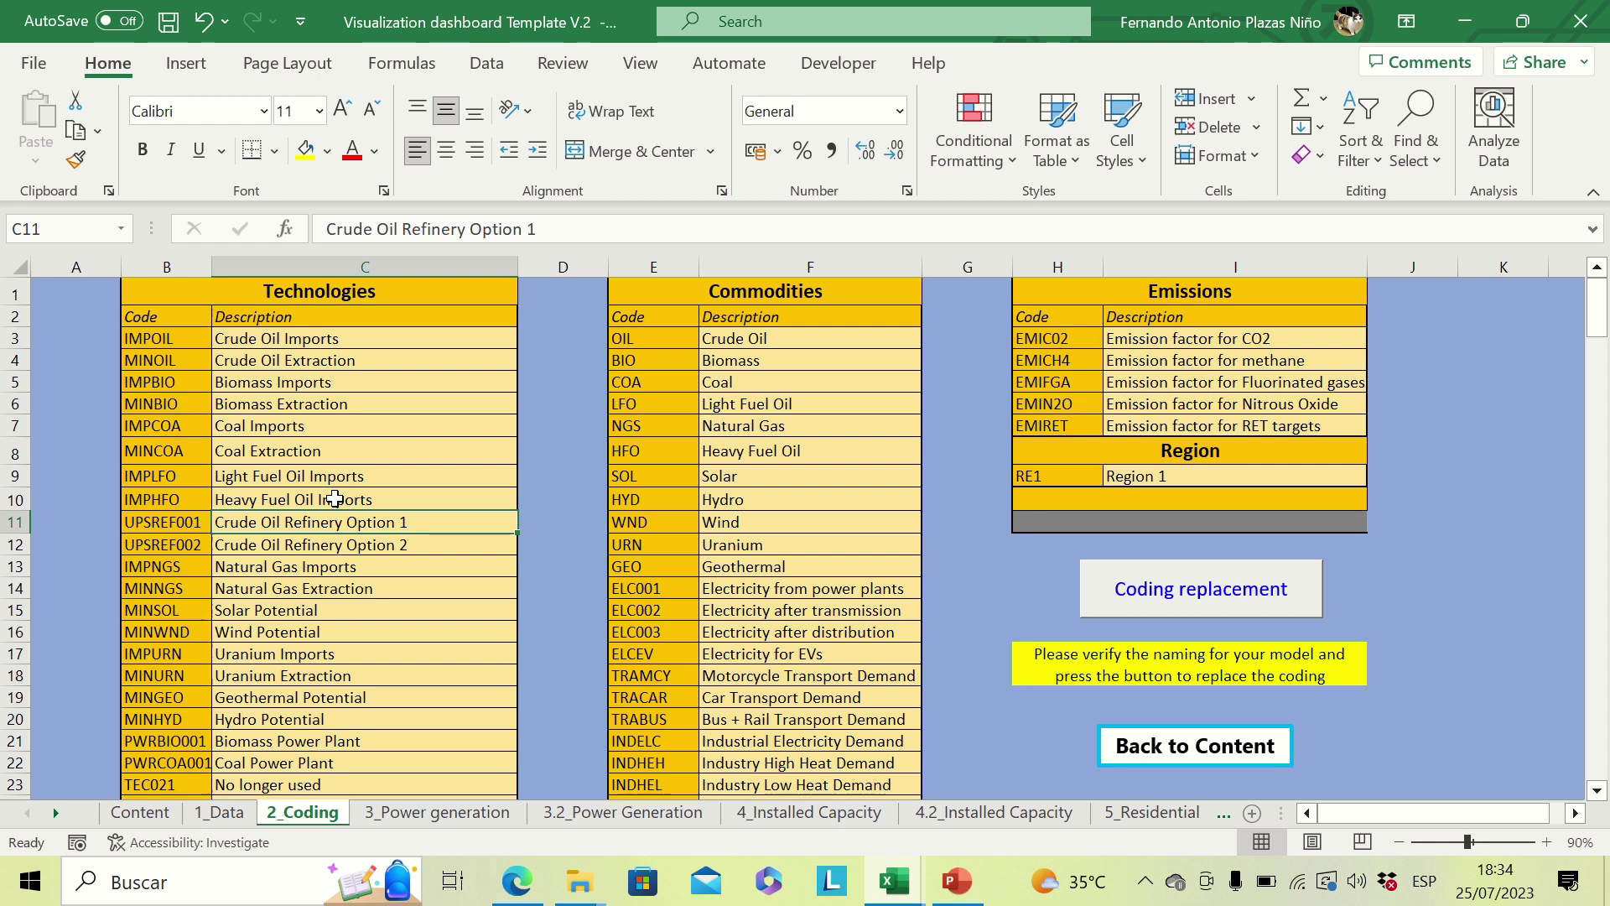
pyautogui.press('Right')
pyautogui.press('Right')
pyautogui.press('Right')
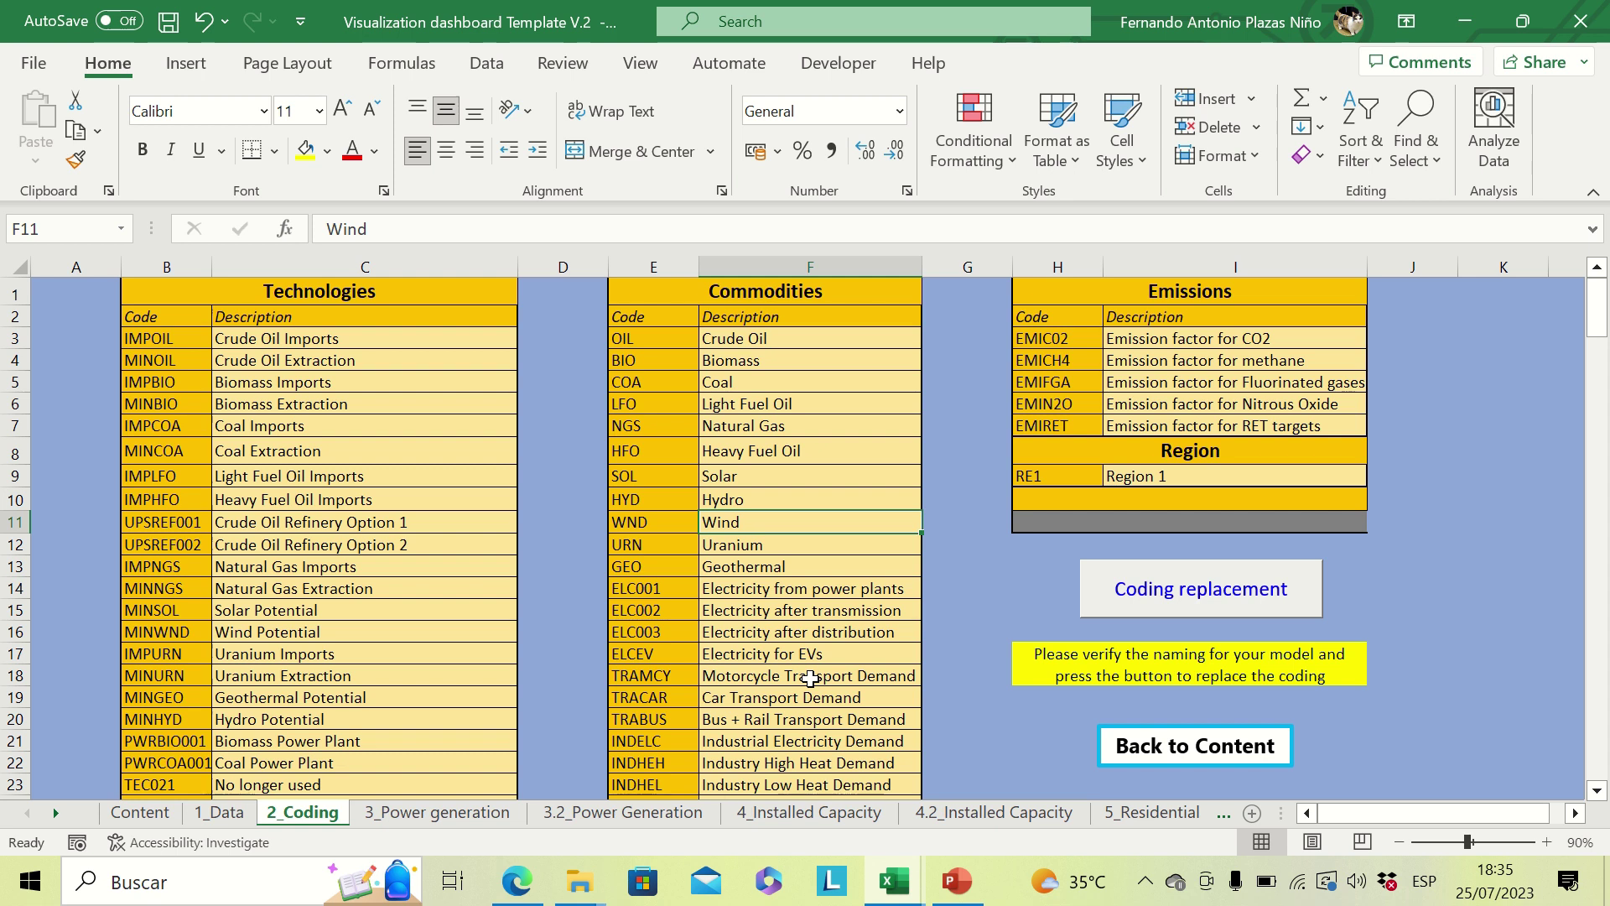
pyautogui.click(1147, 603)
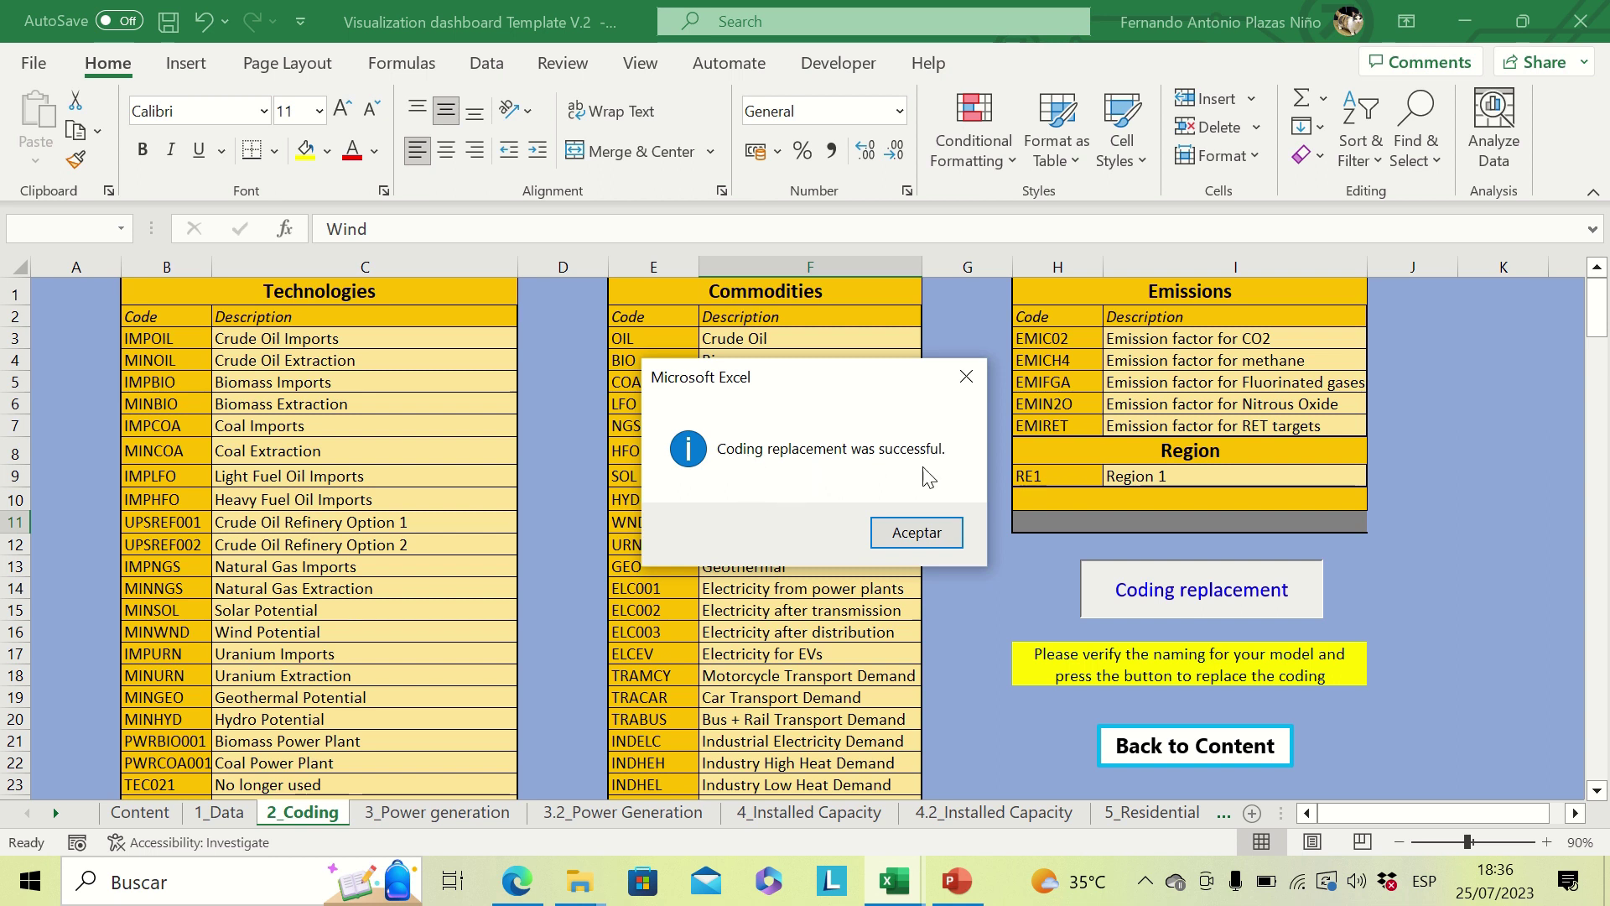
pyautogui.click(917, 533)
# Step: Examine the replaced technology names in the Dim2 column of the 1_Data sheet
pyautogui.click(218, 811)
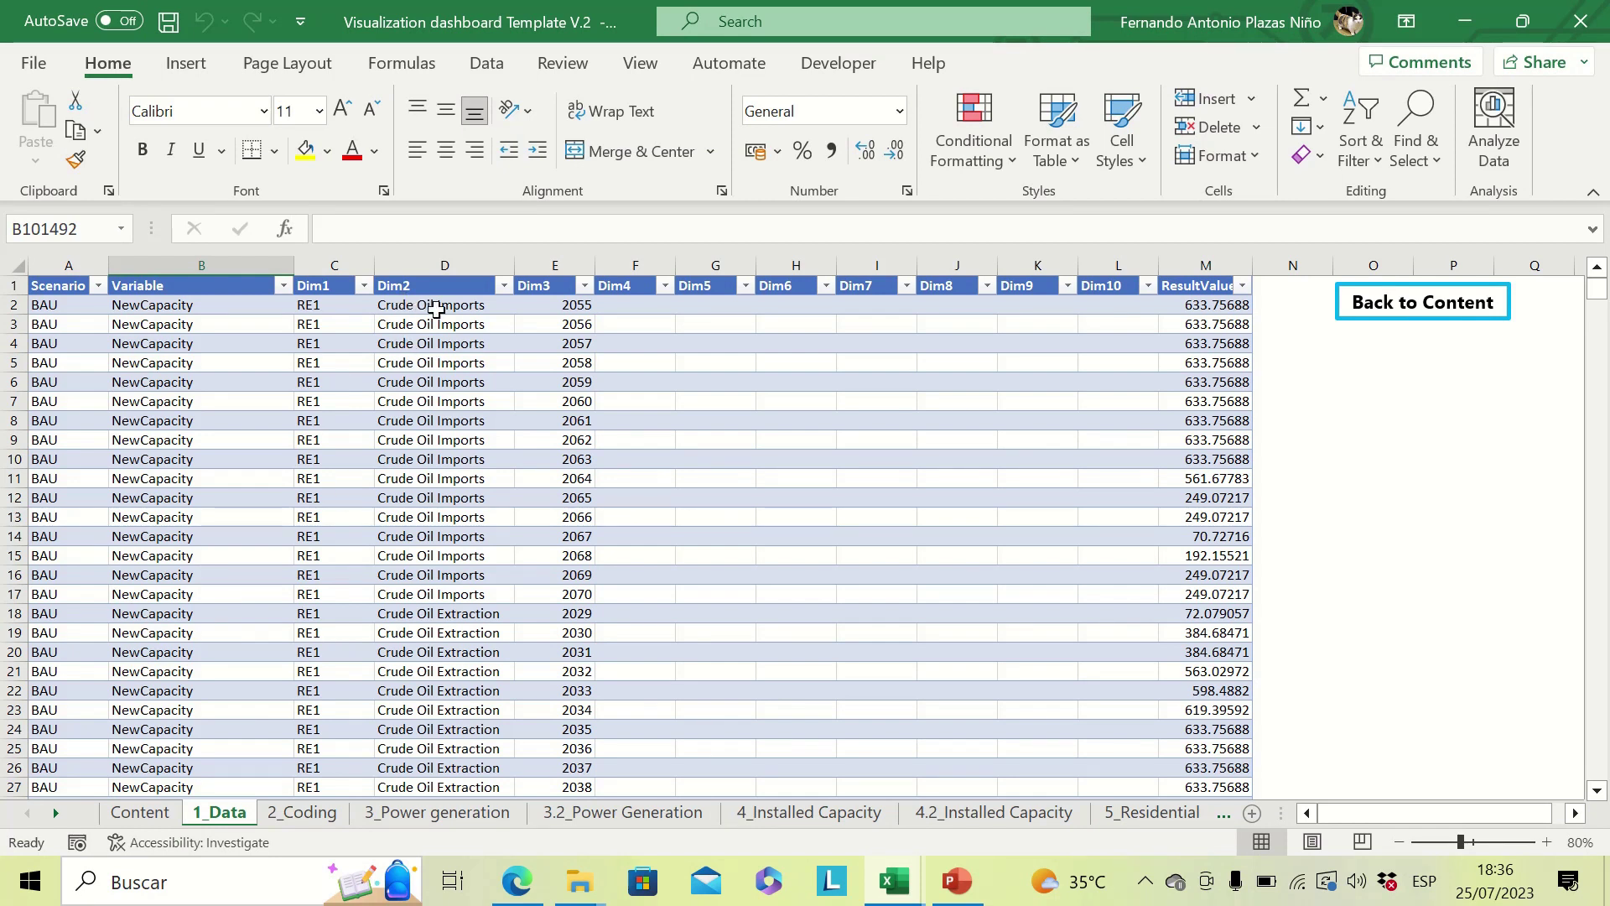
pyautogui.click(413, 306)
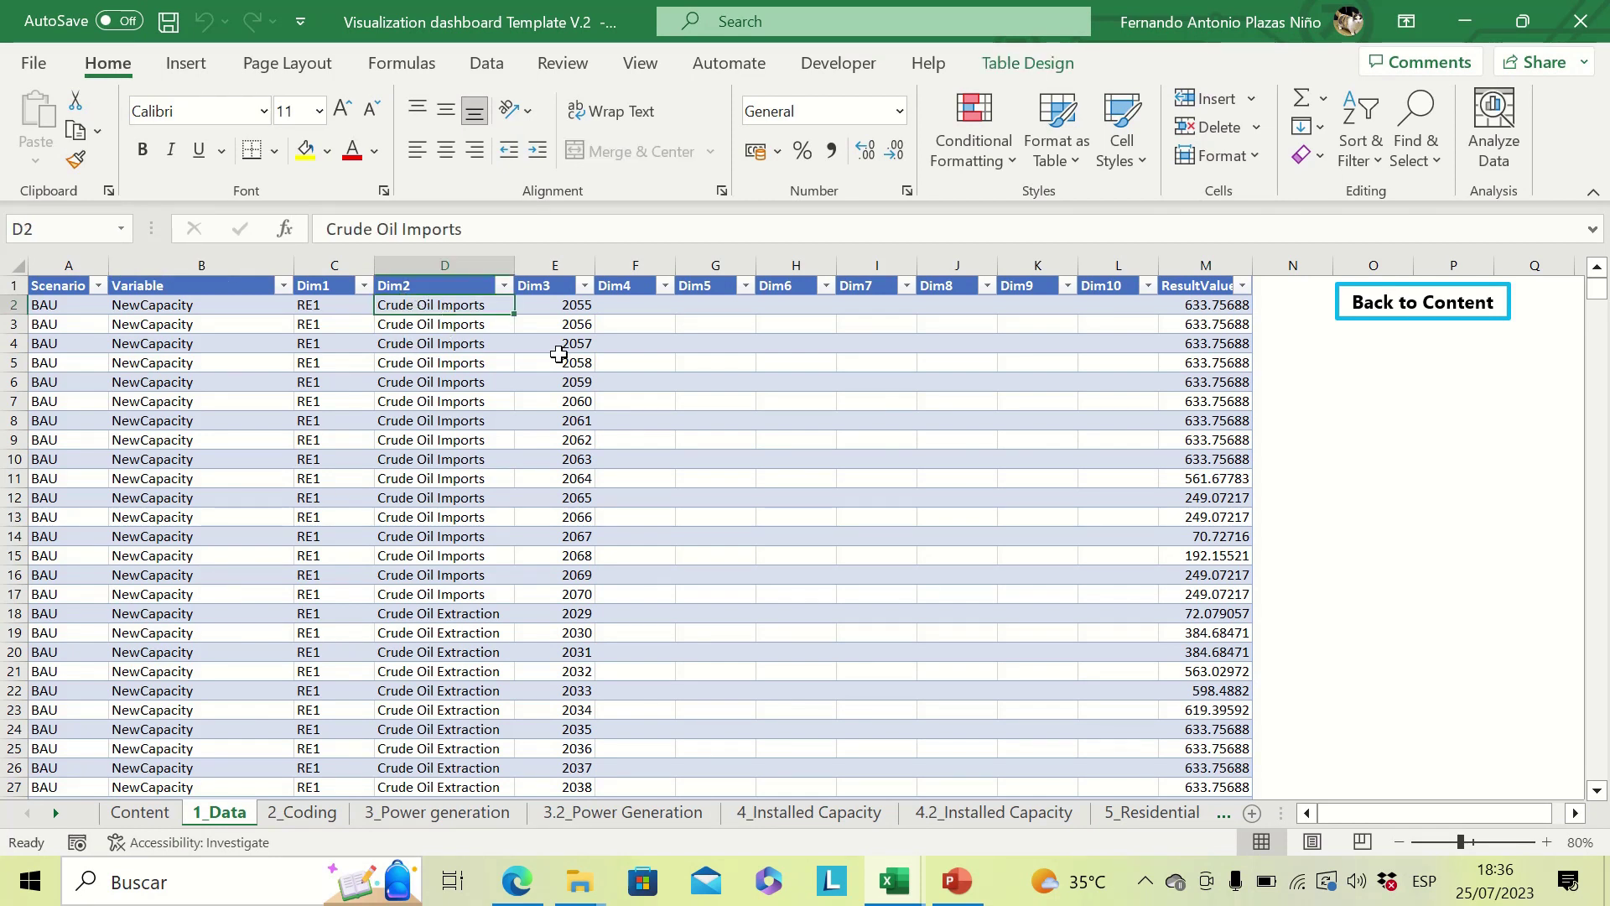
pyautogui.press('Down')
pyautogui.press('Down')
pyautogui.press('Down')
pyautogui.press('Down')
pyautogui.press('Down')
pyautogui.press('Down')
pyautogui.press('Down')
pyautogui.press('Down')
pyautogui.press('Down')
pyautogui.press('Down')
pyautogui.press('Down')
pyautogui.press('Down')
pyautogui.press('Down')
pyautogui.press('Down')
pyautogui.press('Down')
pyautogui.press('Down')
pyautogui.press('Down')
pyautogui.press('Down')
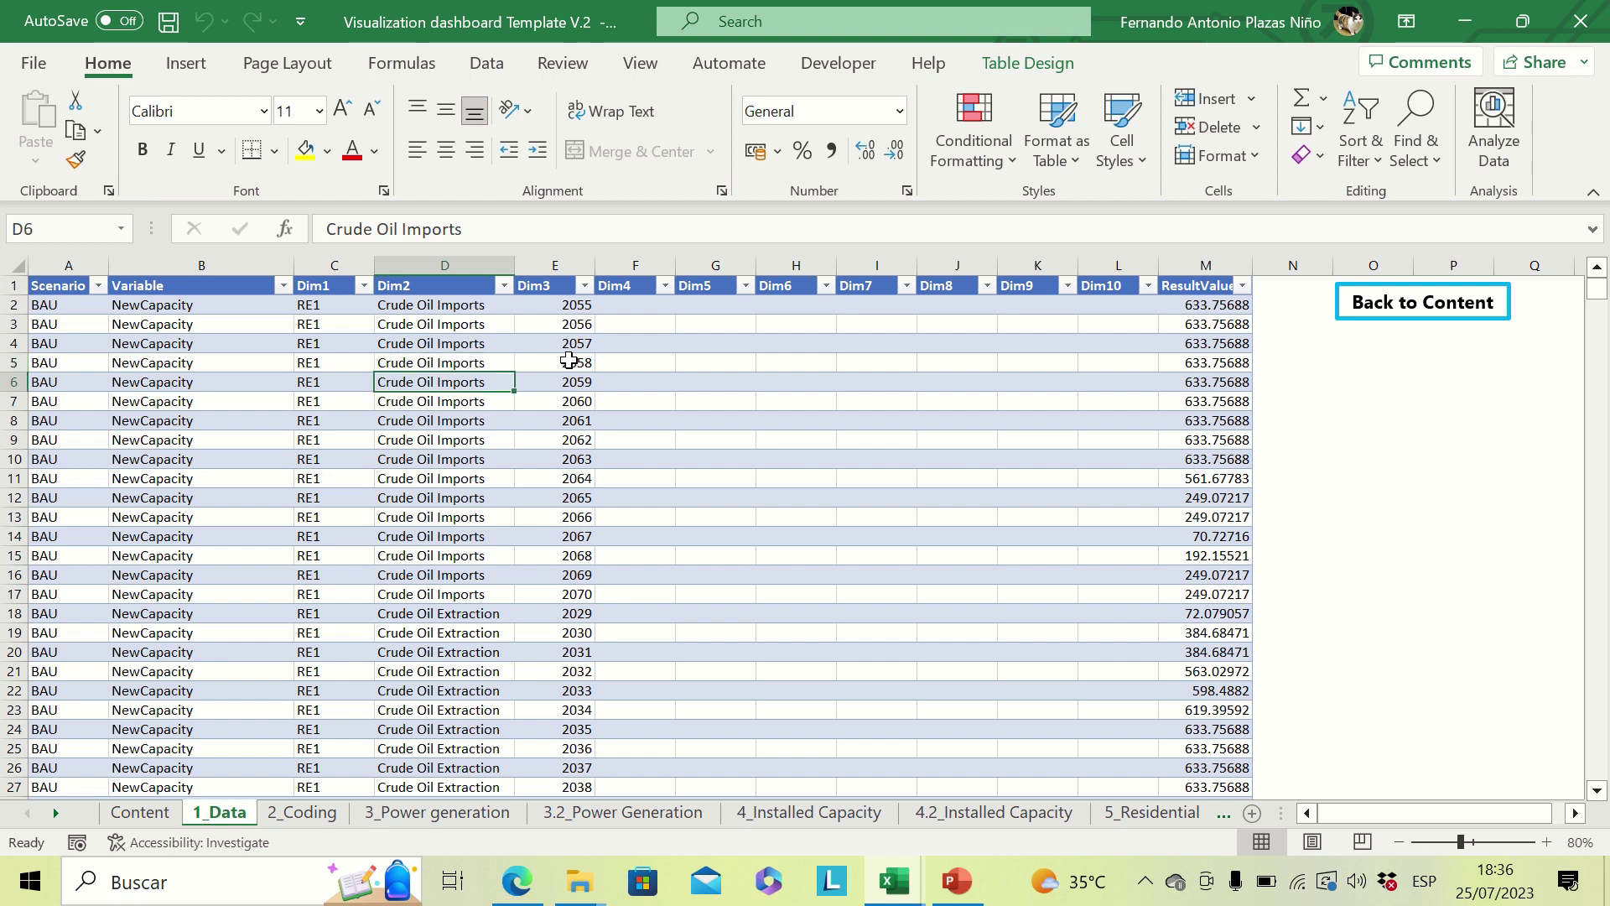
pyautogui.press('Up')
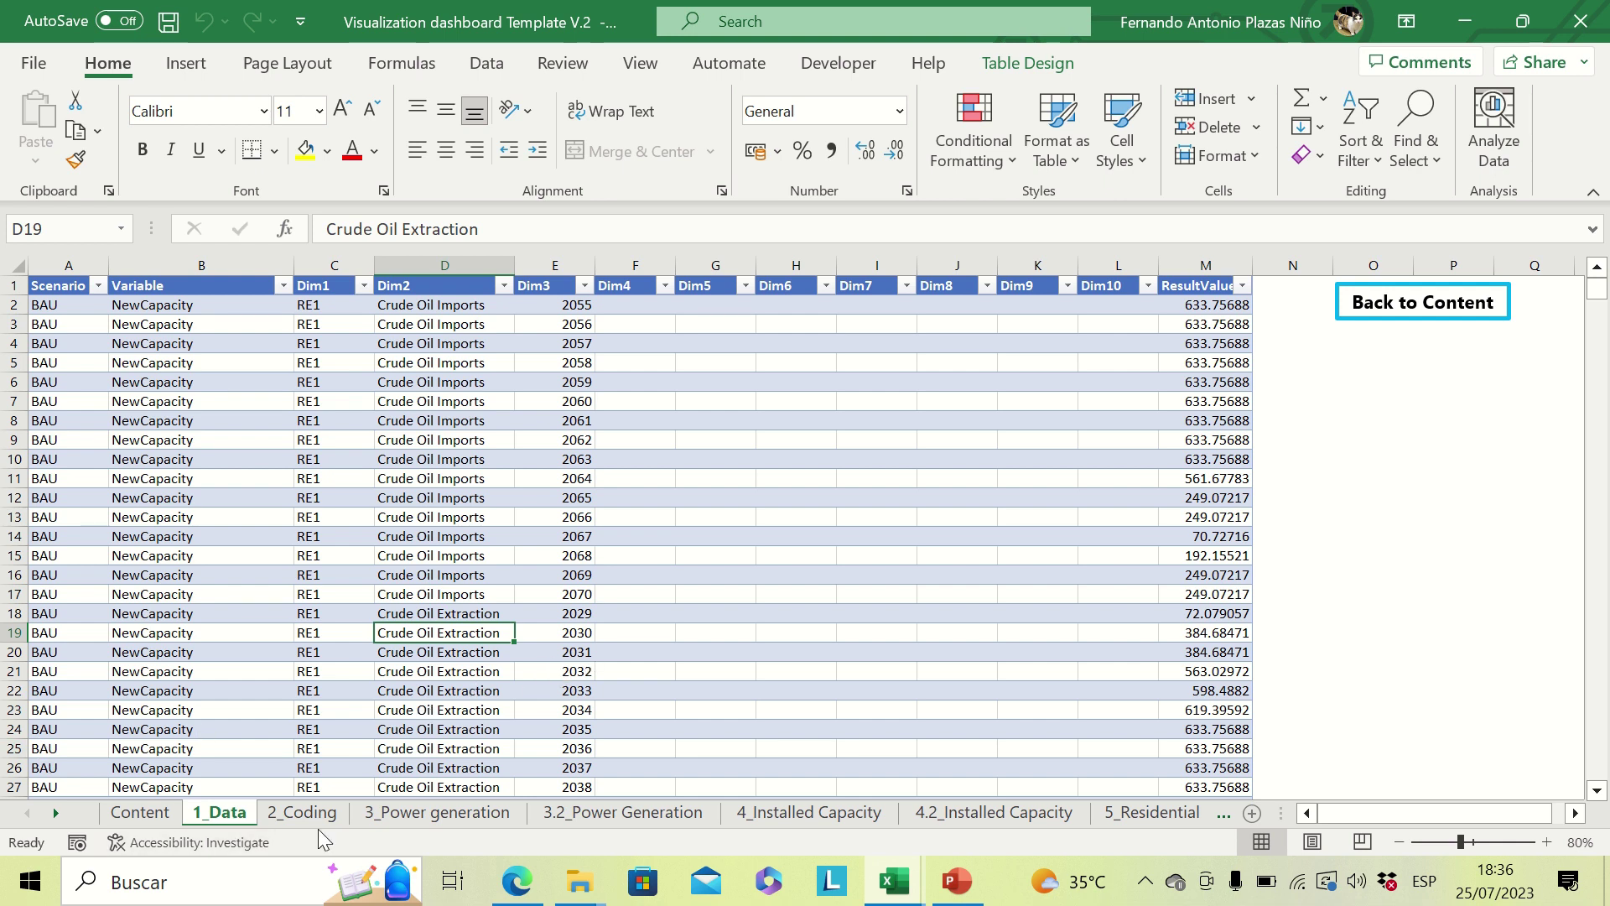
# Step: Refresh all workbook data from the 3_Power generation sheet and add the NTZ scenario to its chart using multi-select
pyautogui.click(433, 822)
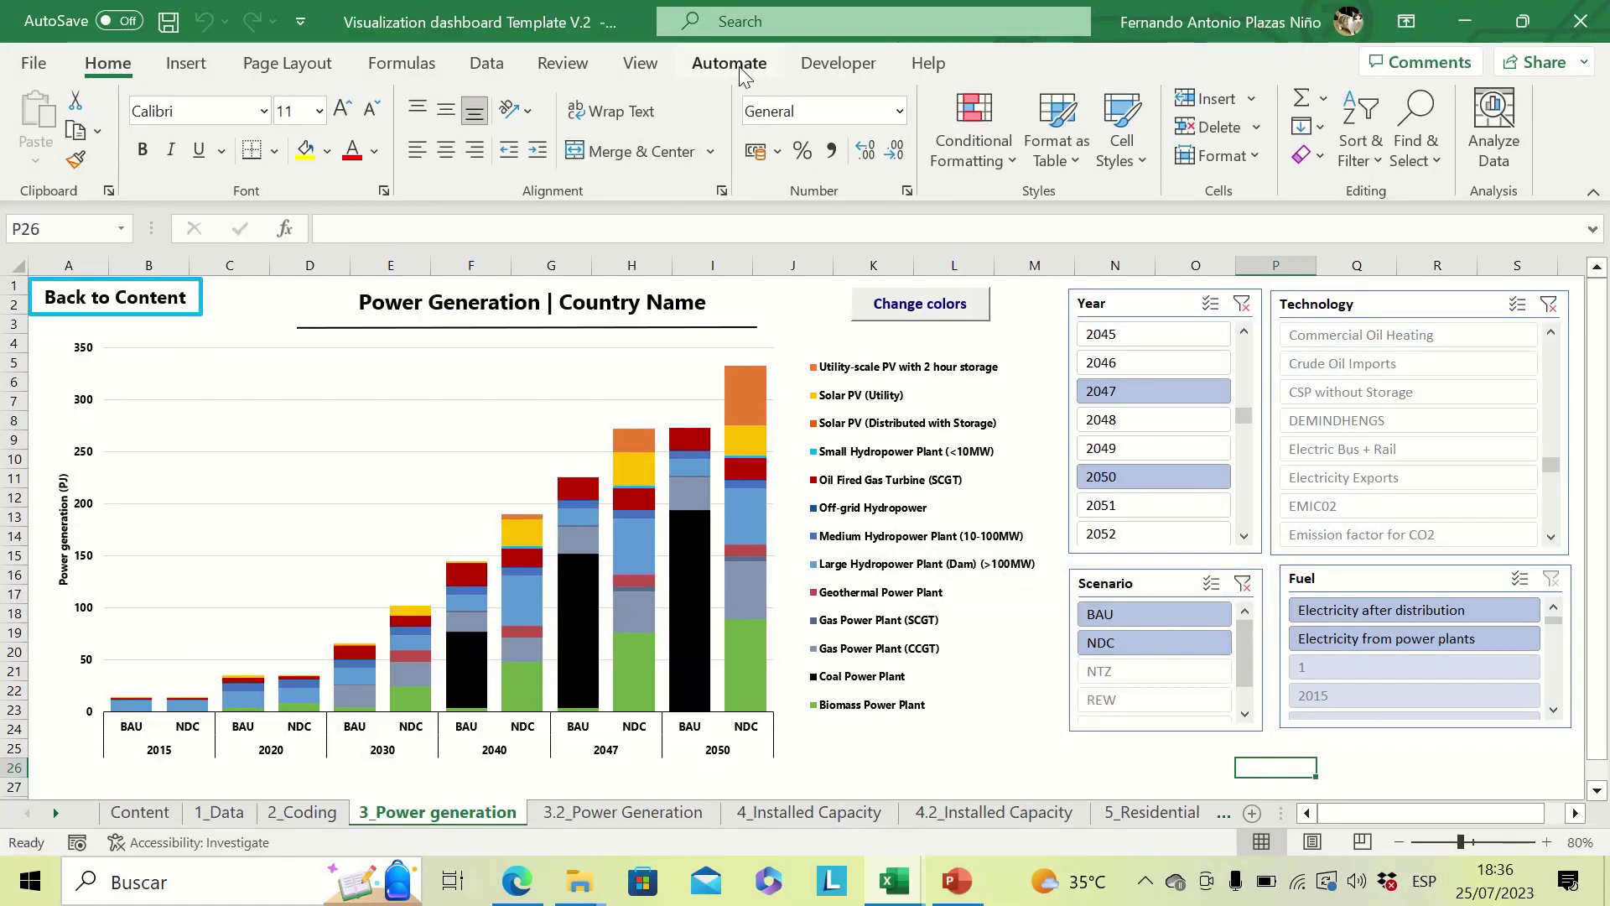
pyautogui.click(485, 65)
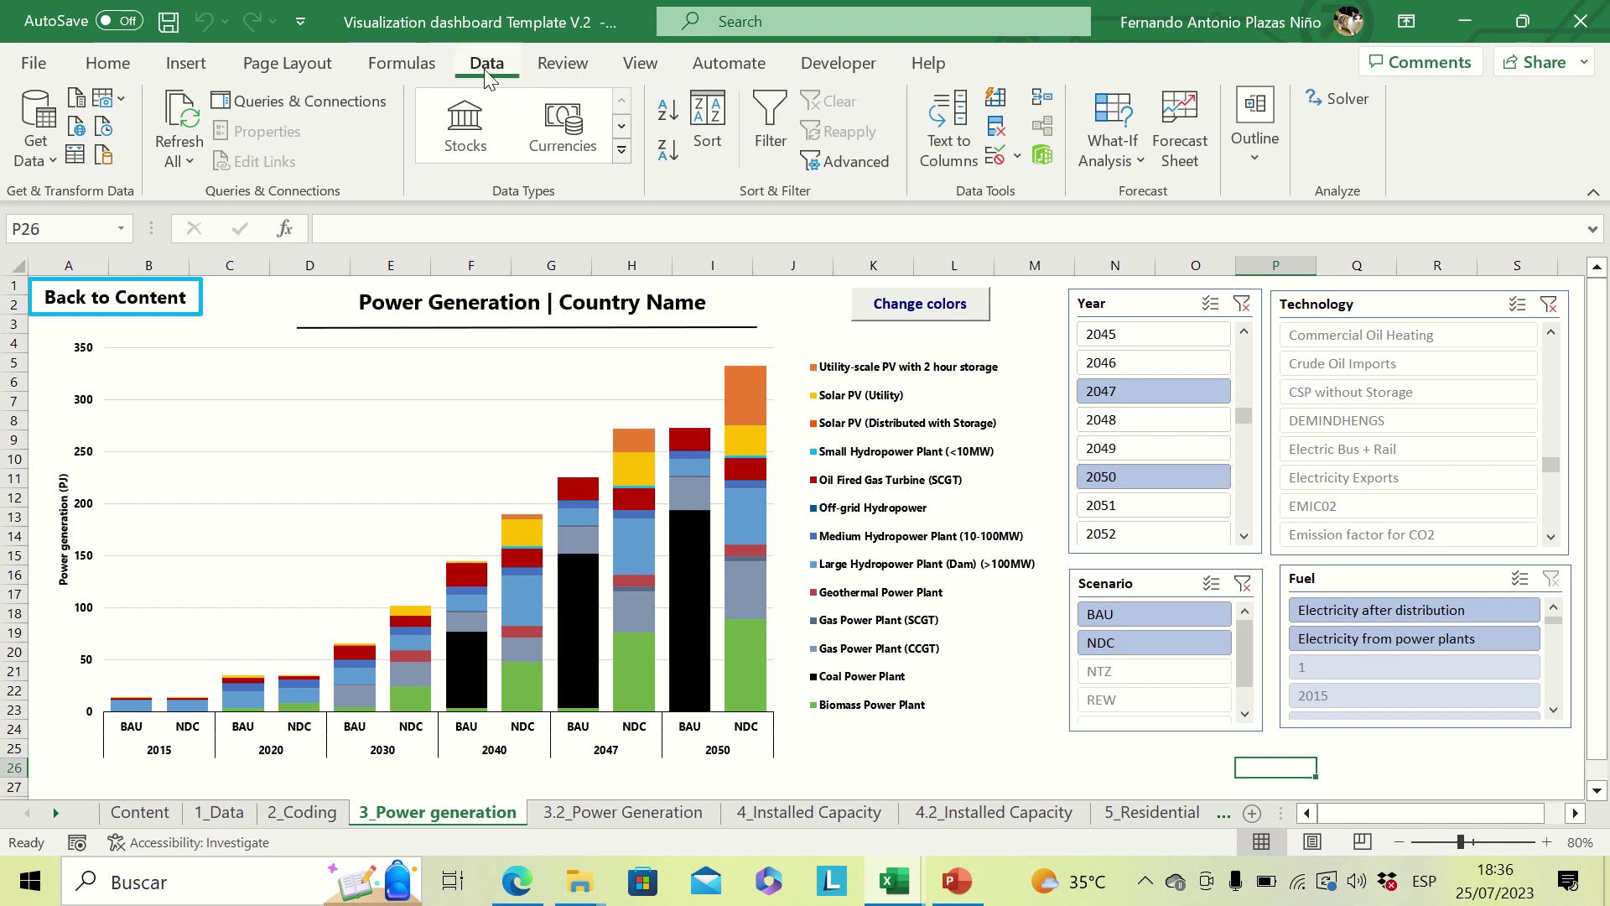
pyautogui.click(188, 121)
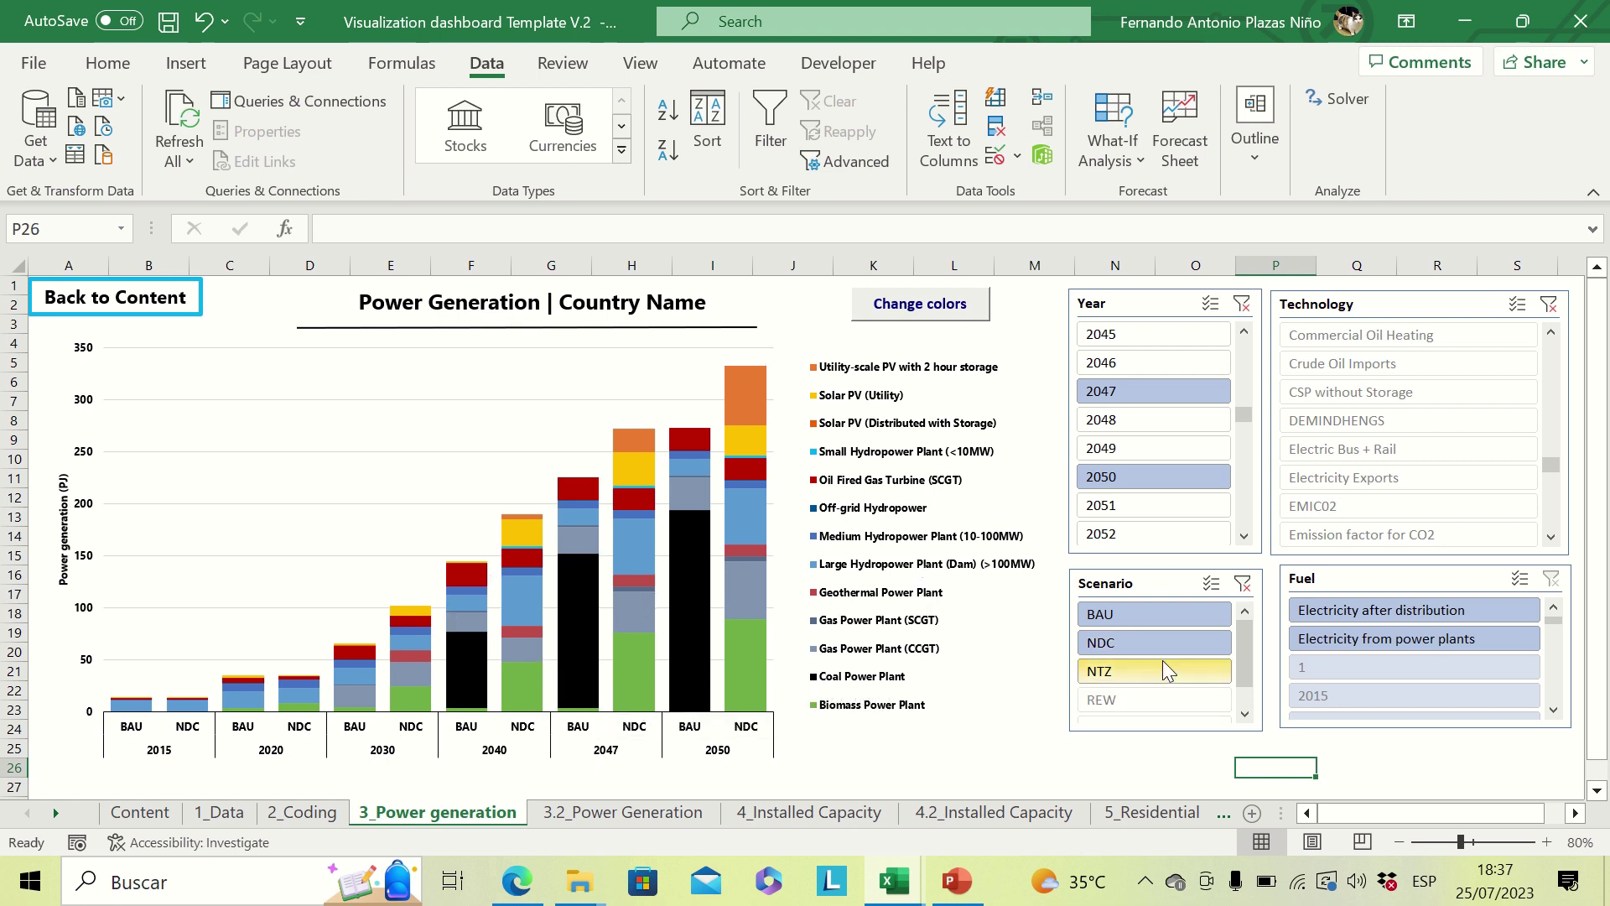
pyautogui.click(1211, 585)
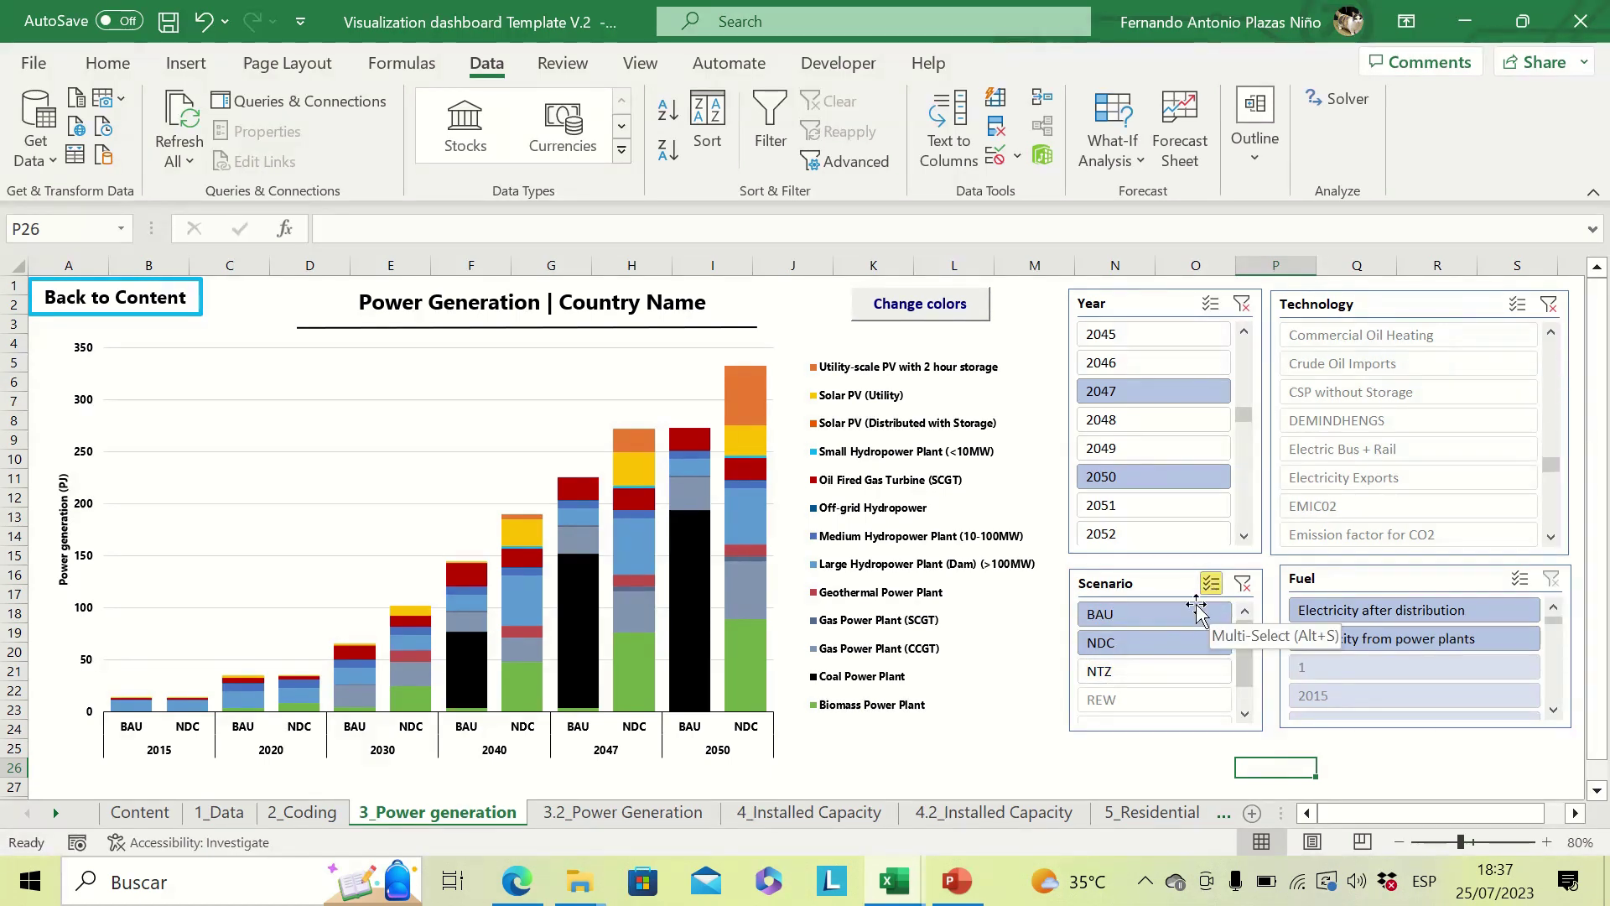
pyautogui.click(1137, 671)
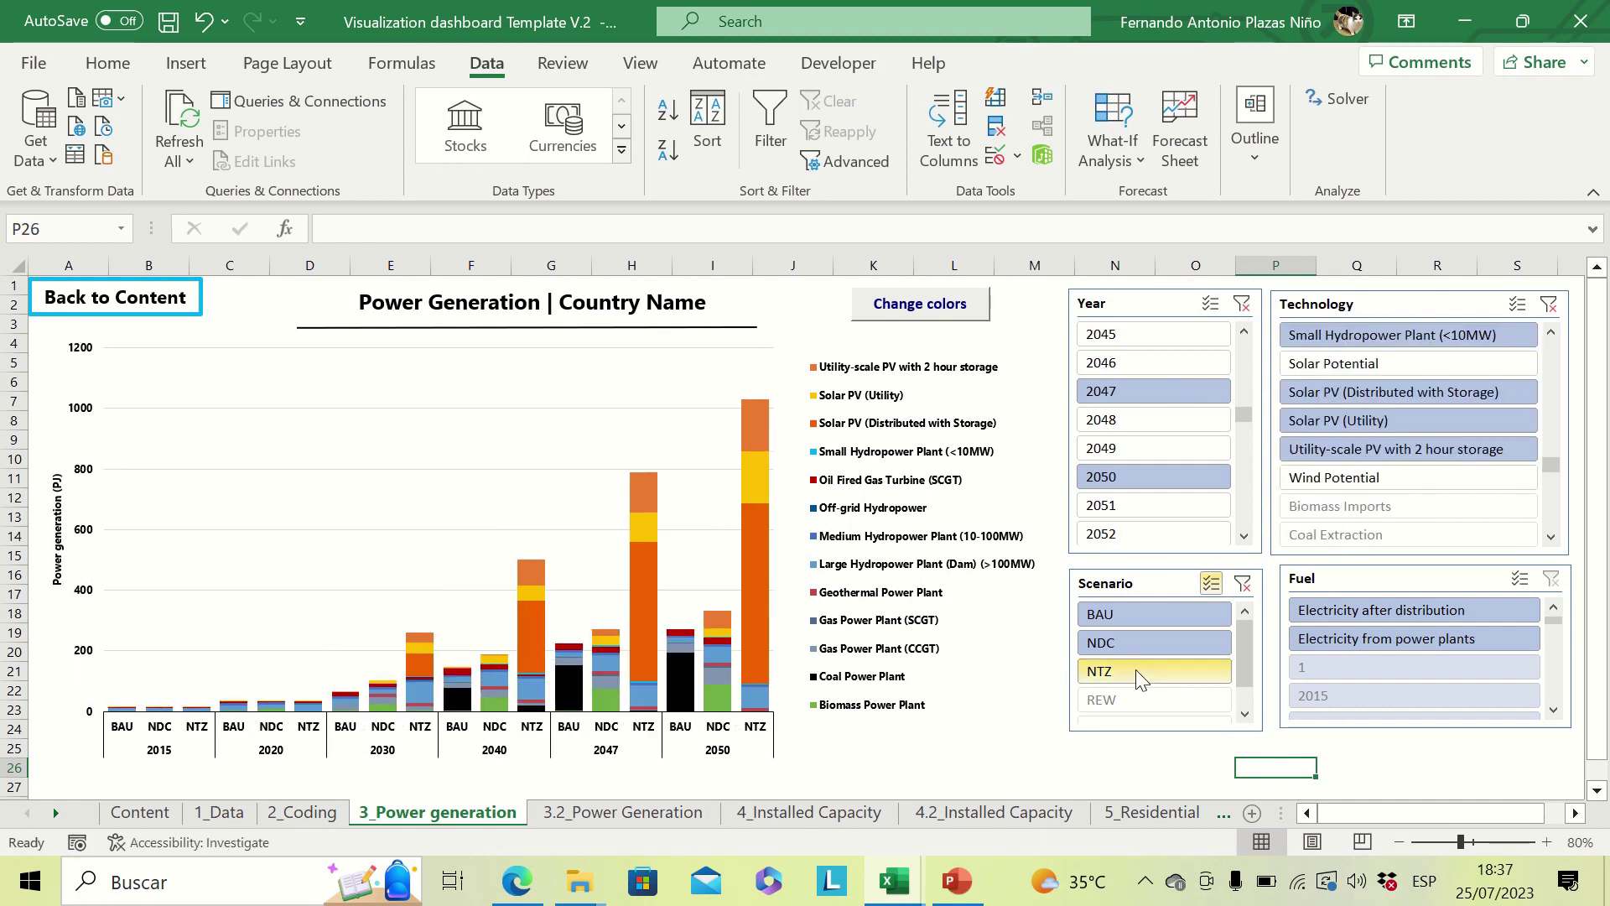
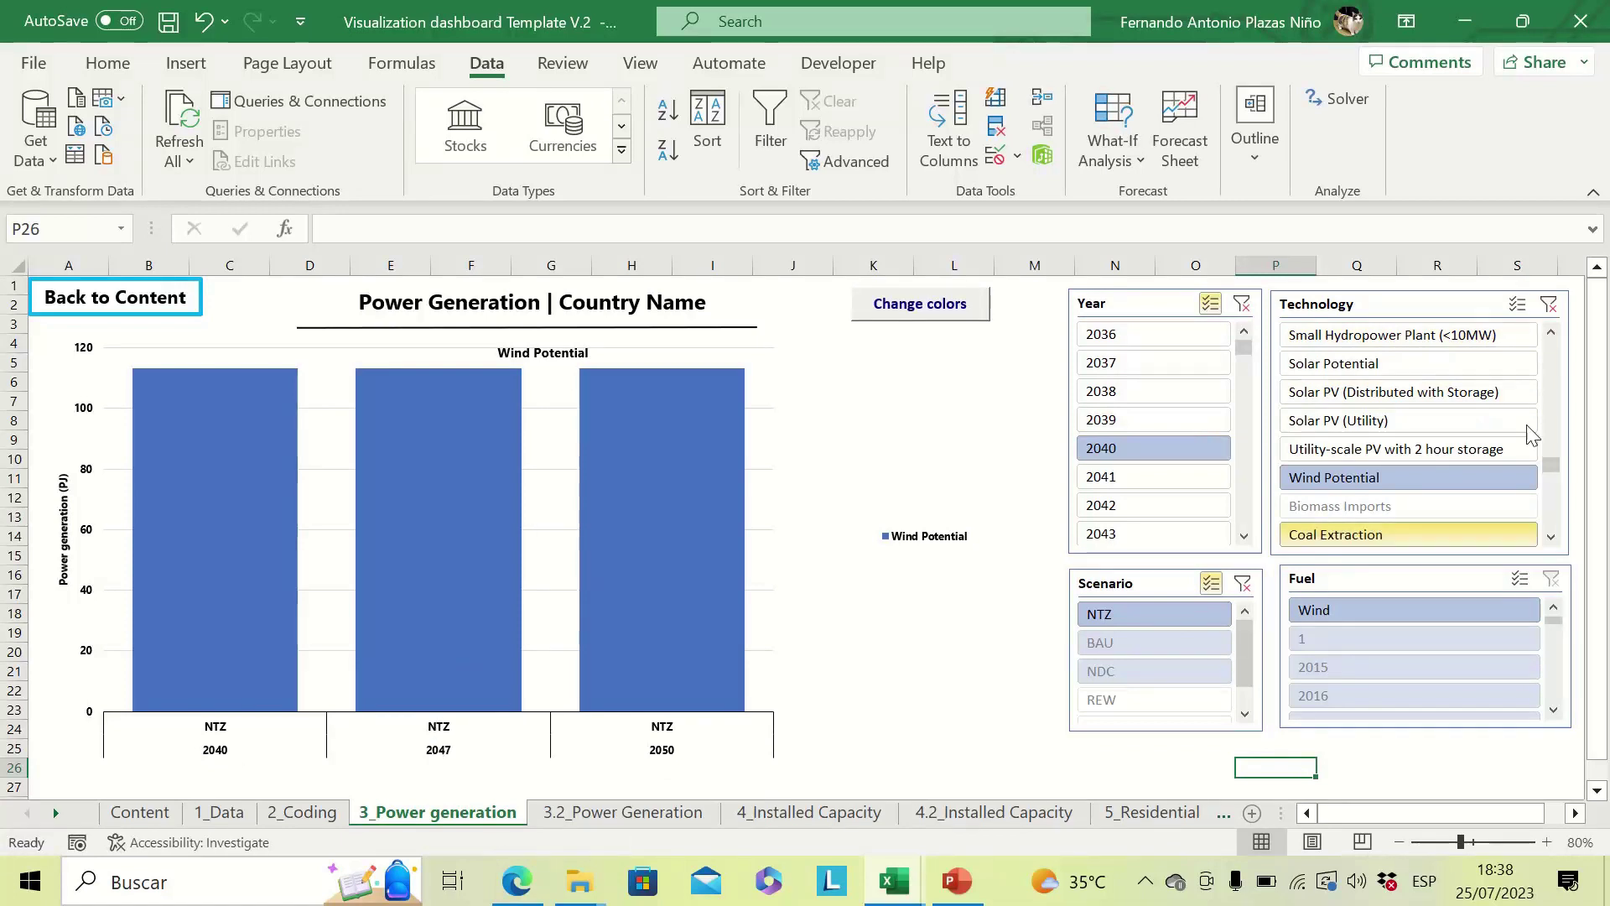
# Step: In the Technology slicer, add Utility-scale PV with 2 hour storage with multi-select and remove Wind Potential
pyautogui.click(1518, 306)
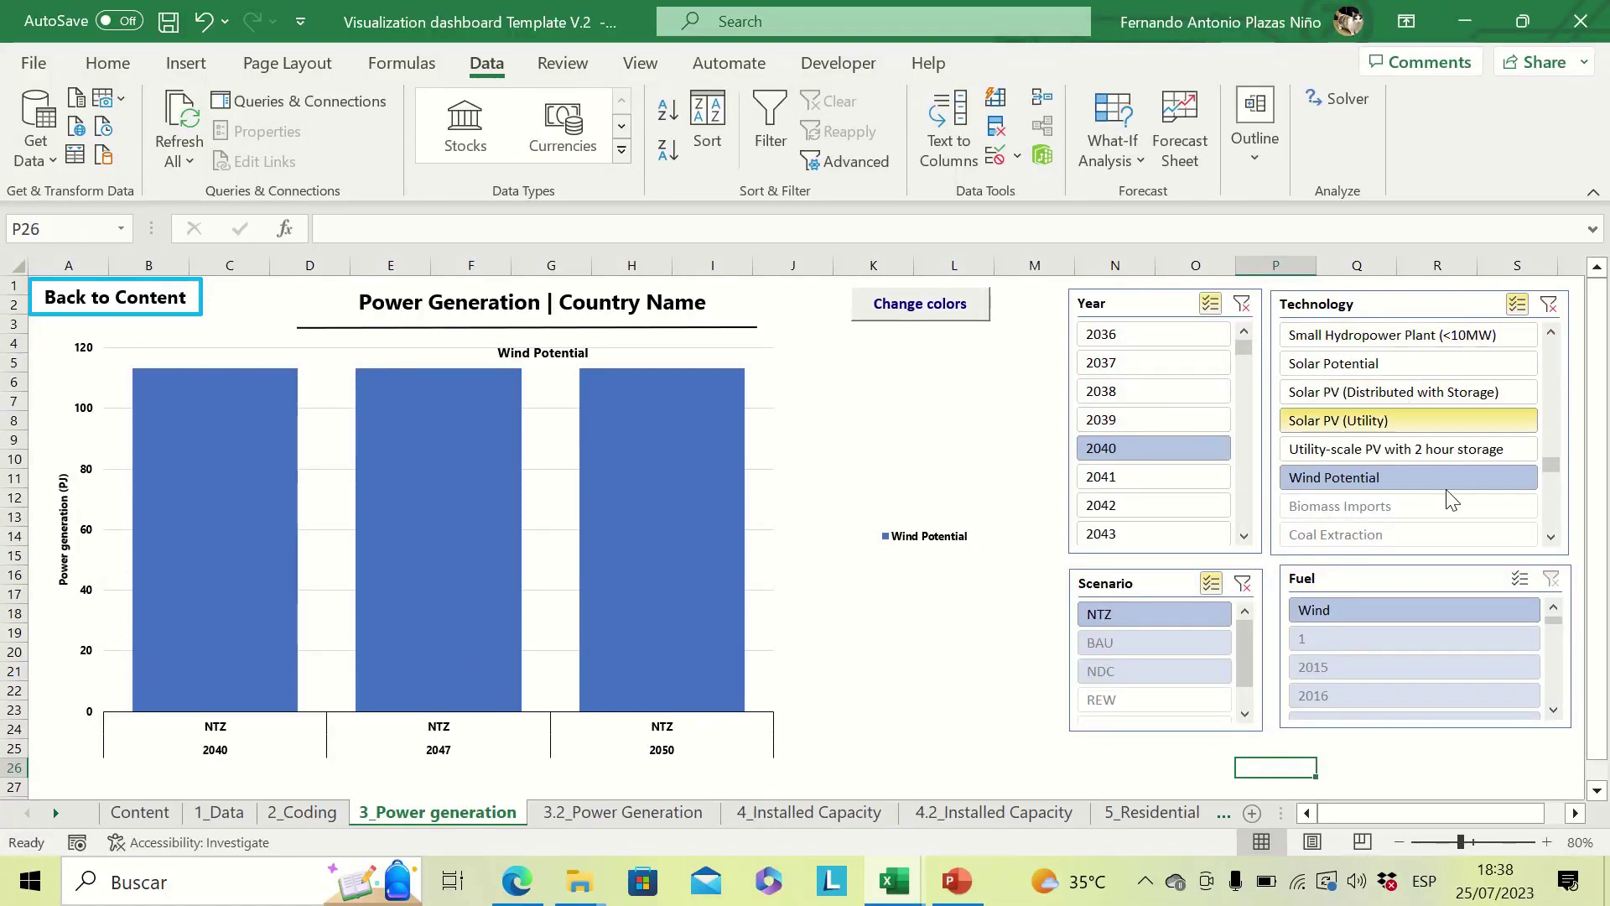
pyautogui.click(1366, 450)
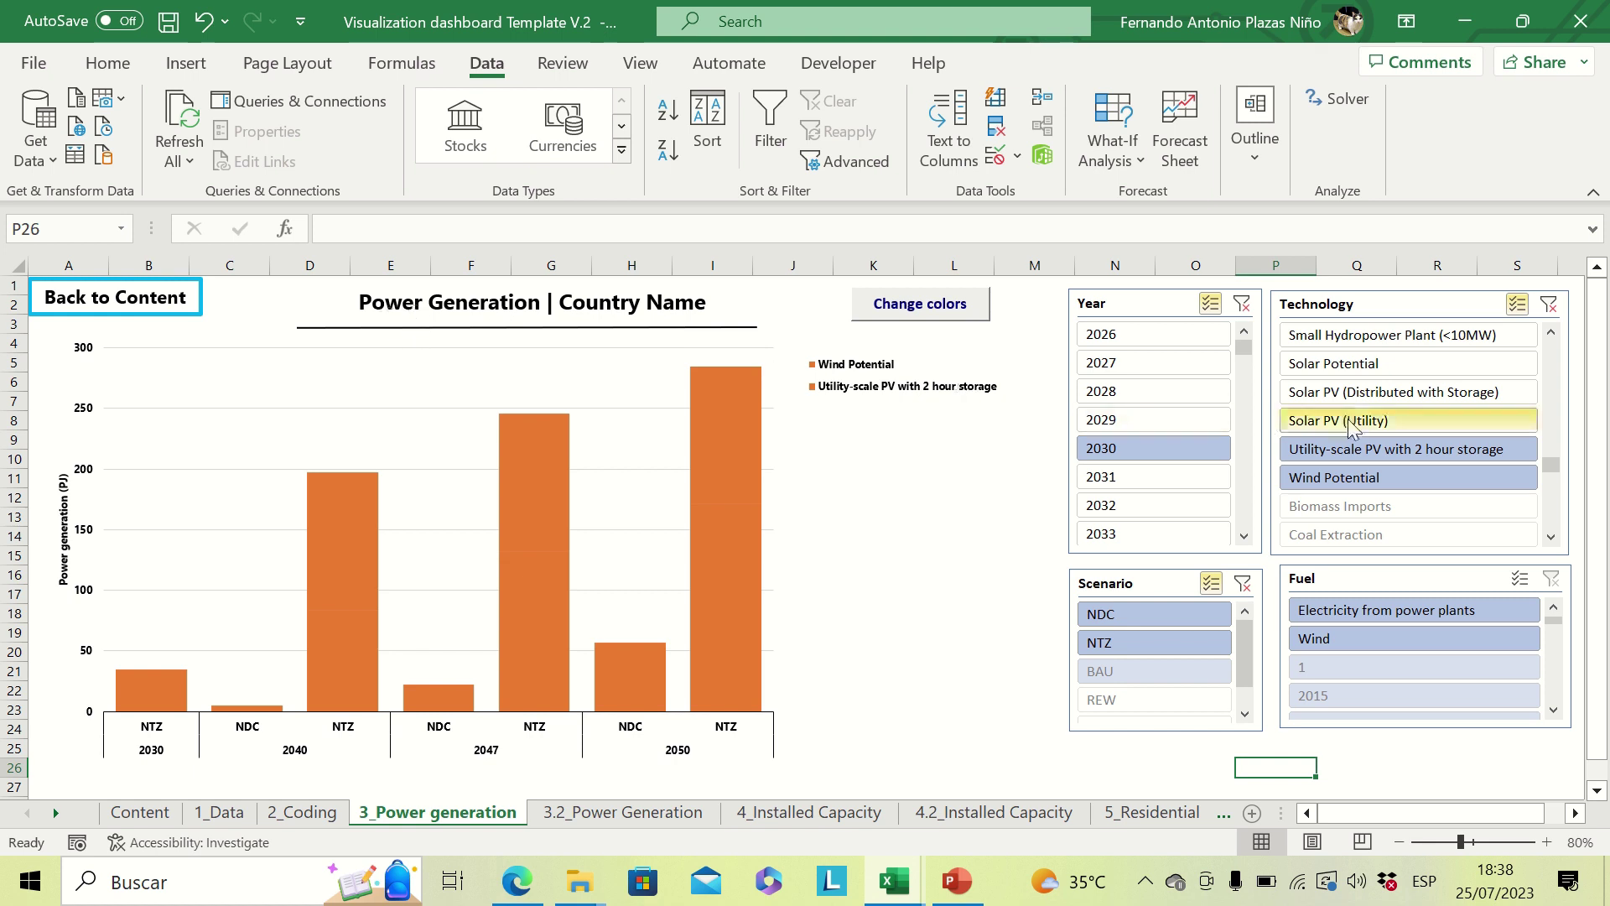
pyautogui.click(1375, 480)
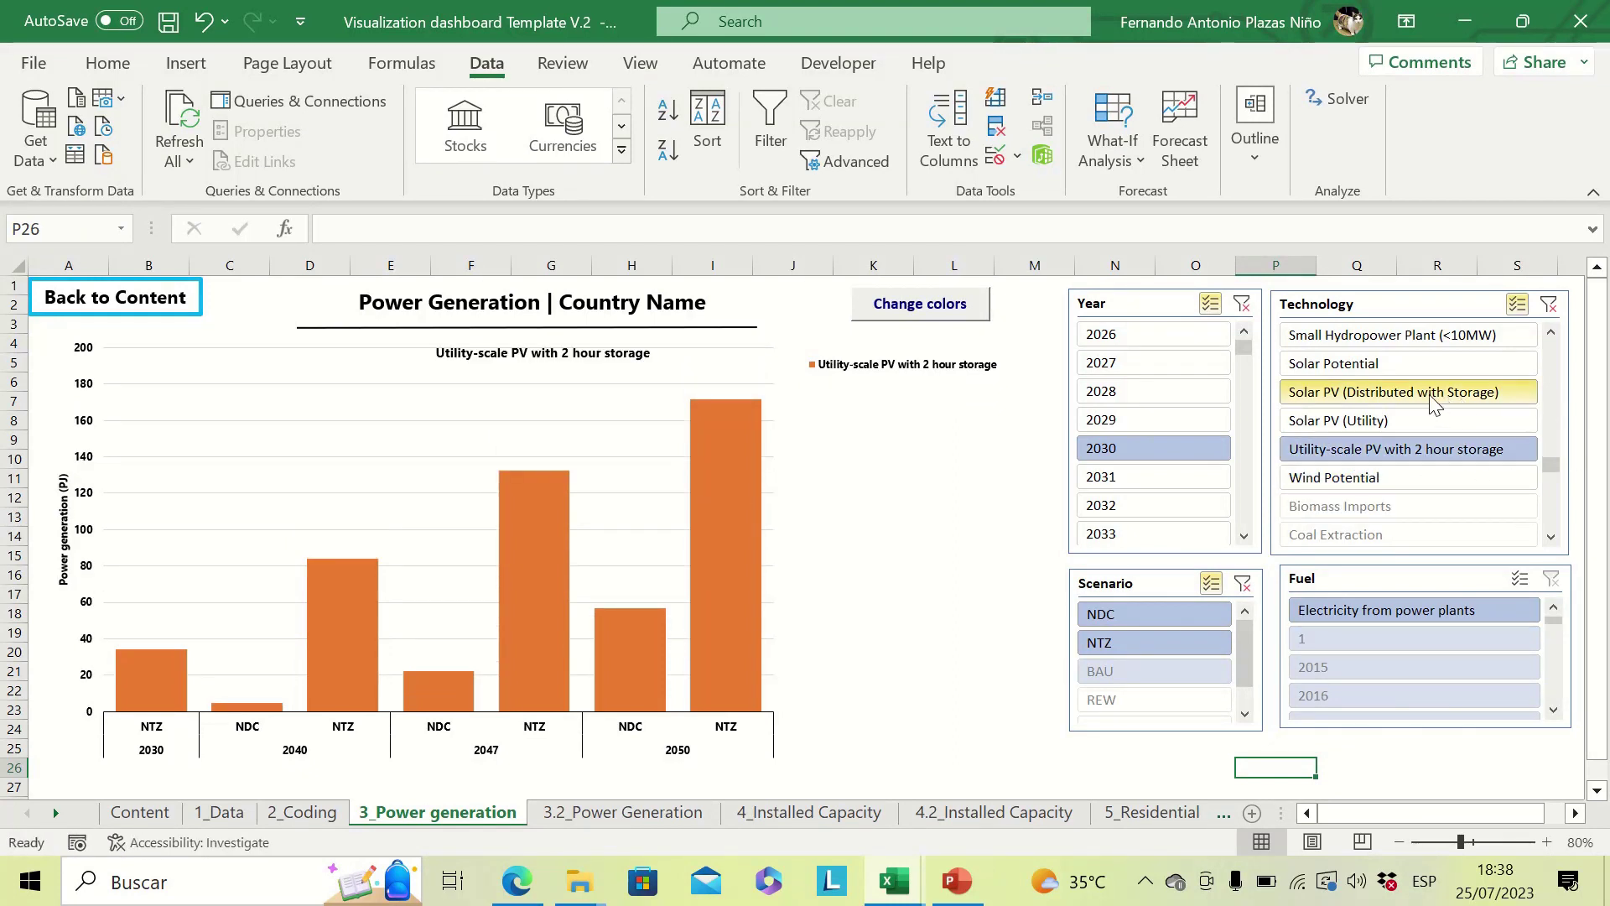
# Step: Add Solar PV (Distributed with Storage) and Small Hydropower Plant (<10MW) to the Technology slicer selection
pyautogui.click(1401, 393)
pyautogui.click(1550, 337)
pyautogui.click(1551, 337)
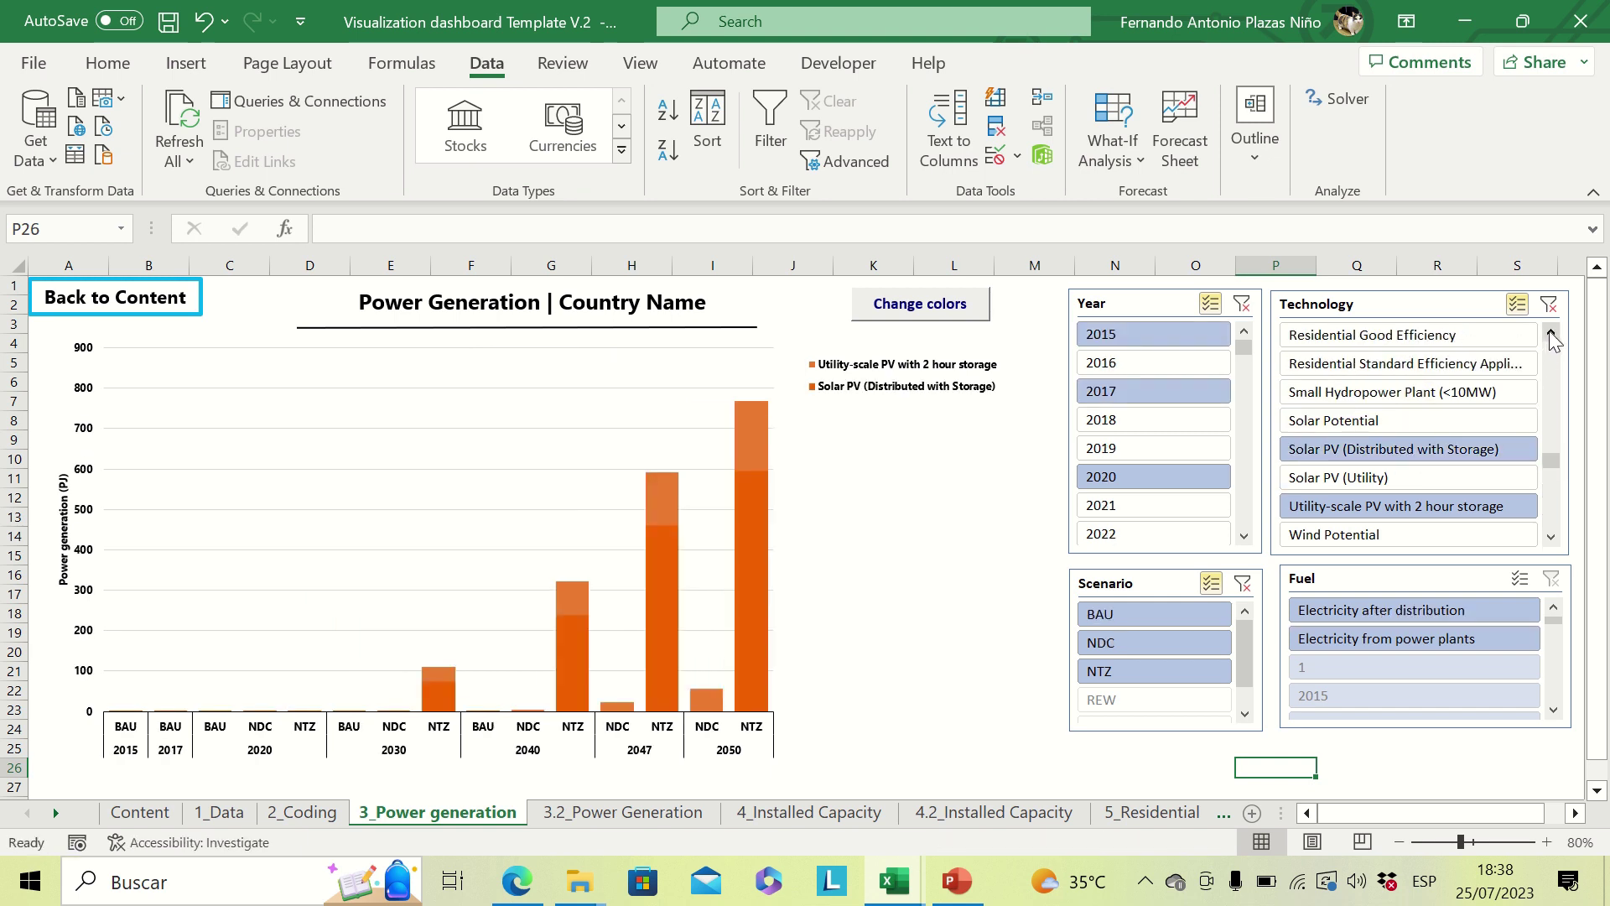
pyautogui.click(1396, 392)
# Step: Add Onshore Wind power plant with storage to the Technology slicer selection
pyautogui.click(1550, 335)
pyautogui.click(1550, 335)
pyautogui.click(1550, 336)
pyautogui.click(1551, 335)
pyautogui.click(1550, 335)
pyautogui.click(1550, 336)
pyautogui.click(1551, 335)
pyautogui.click(1551, 335)
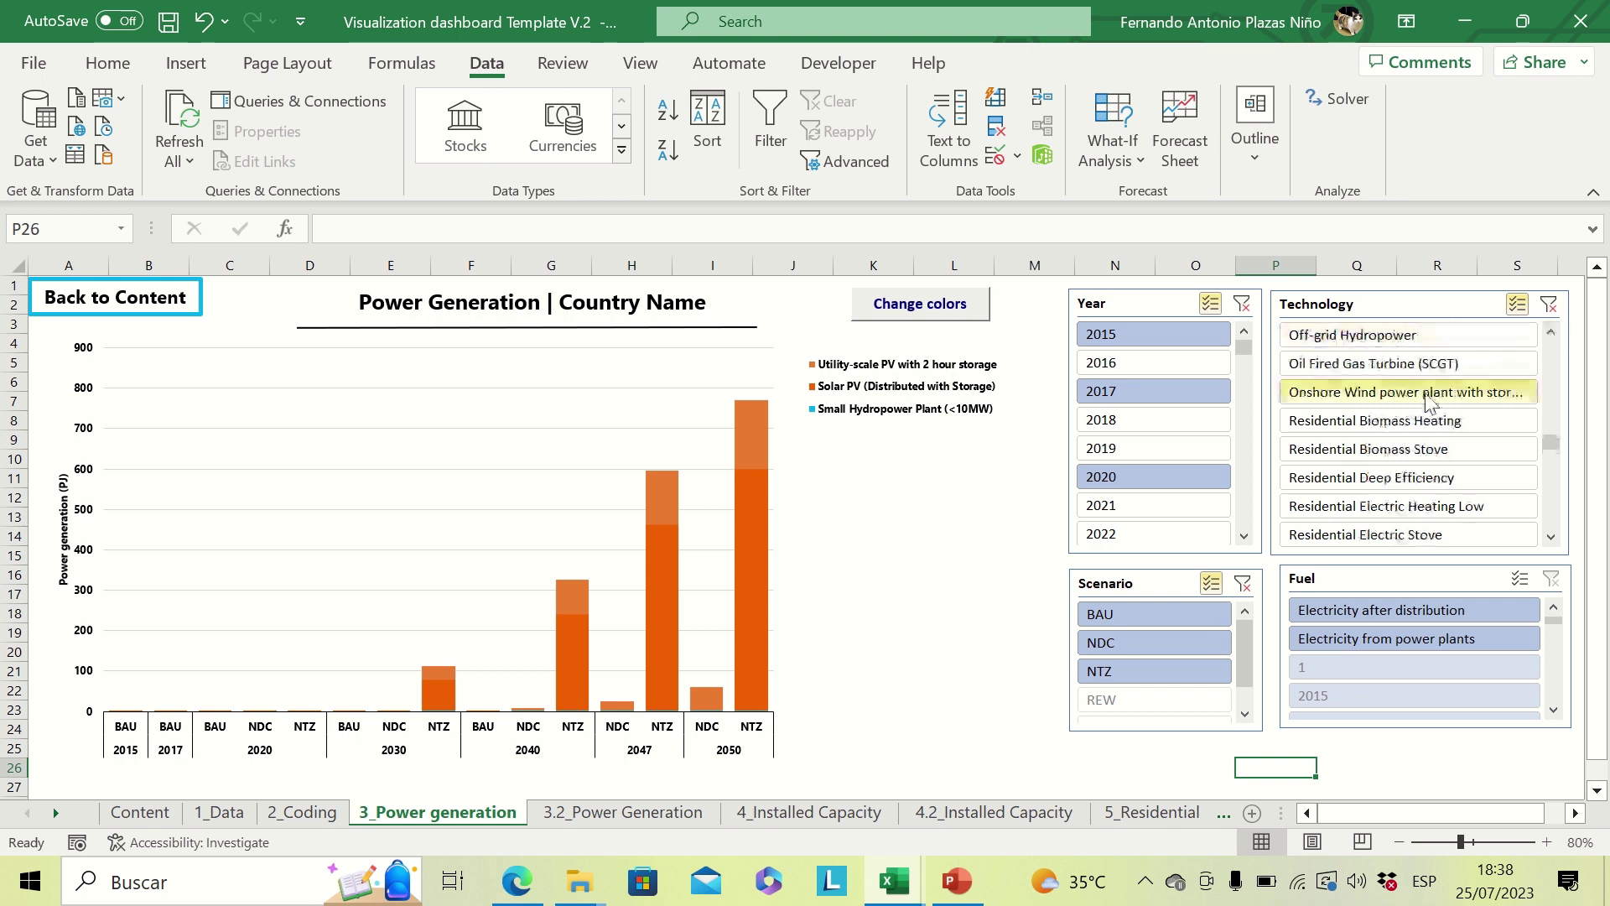
pyautogui.click(1434, 391)
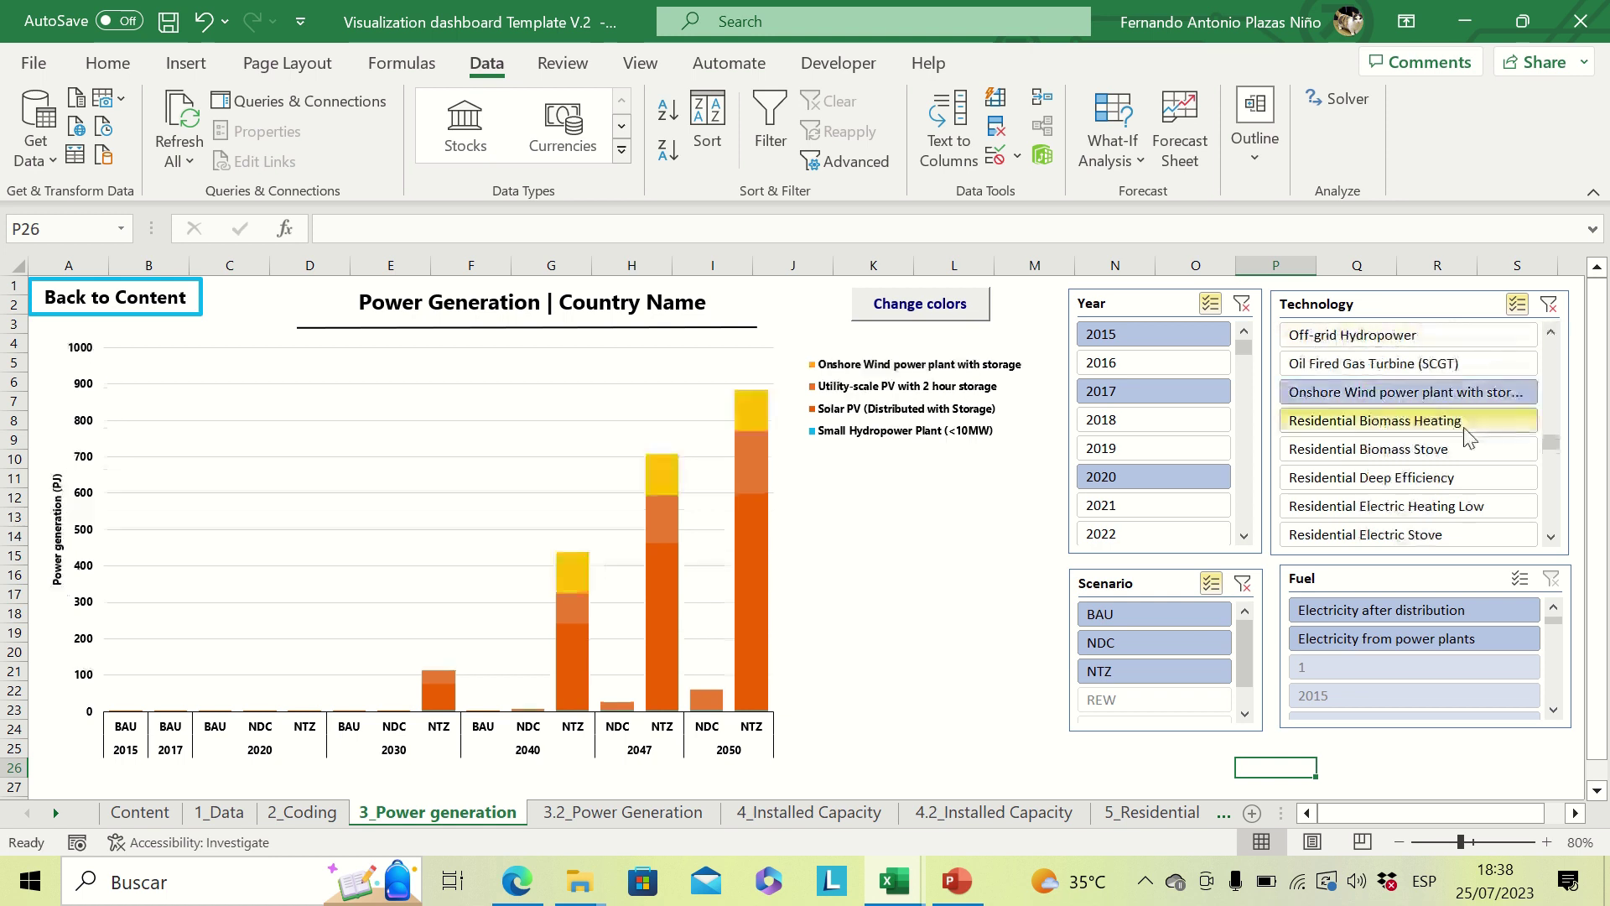
# Step: Add Oil Fired Gas Turbine (SCGT) and Off-grid Hydropower to the Technology slicer selection
pyautogui.click(1550, 336)
pyautogui.click(1551, 335)
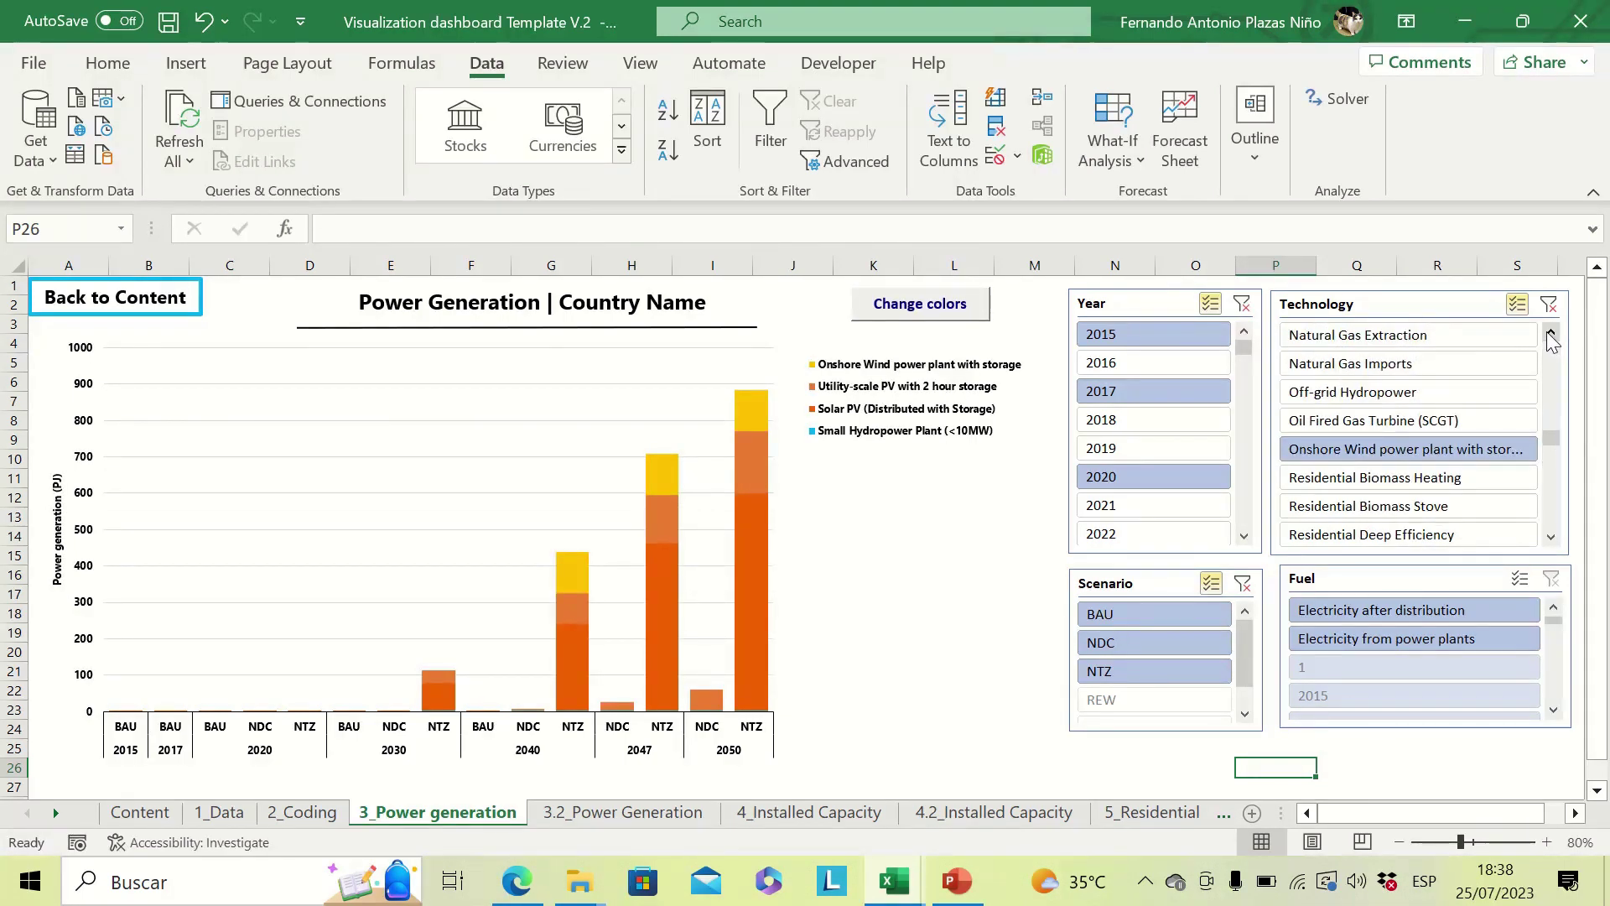
pyautogui.click(1550, 335)
pyautogui.click(1550, 336)
pyautogui.click(1354, 478)
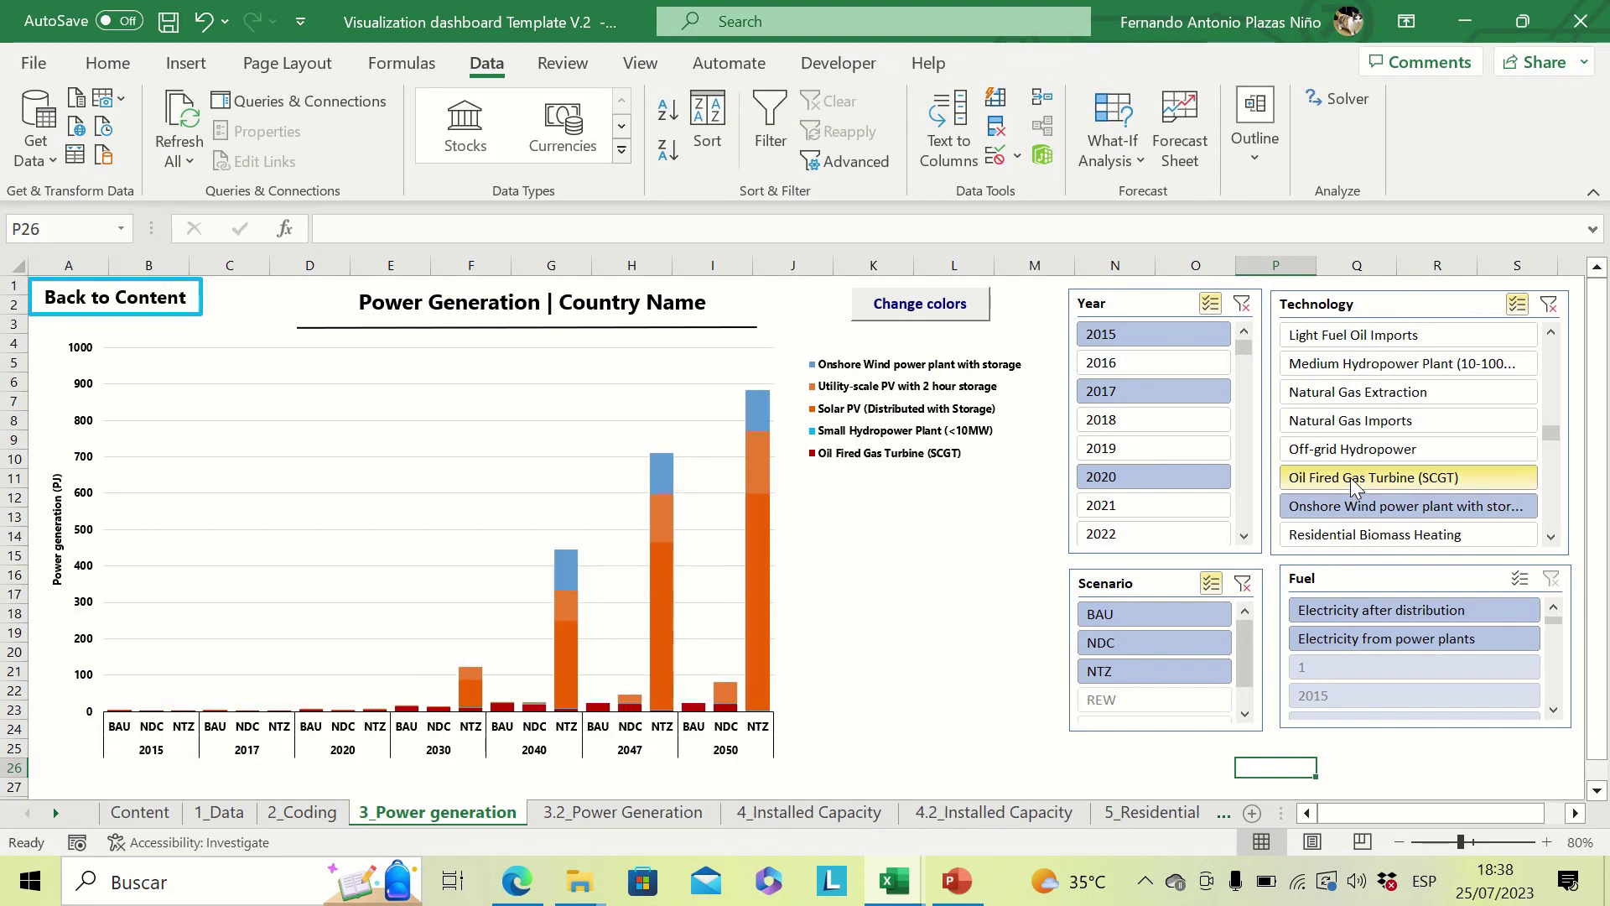
pyautogui.click(1375, 449)
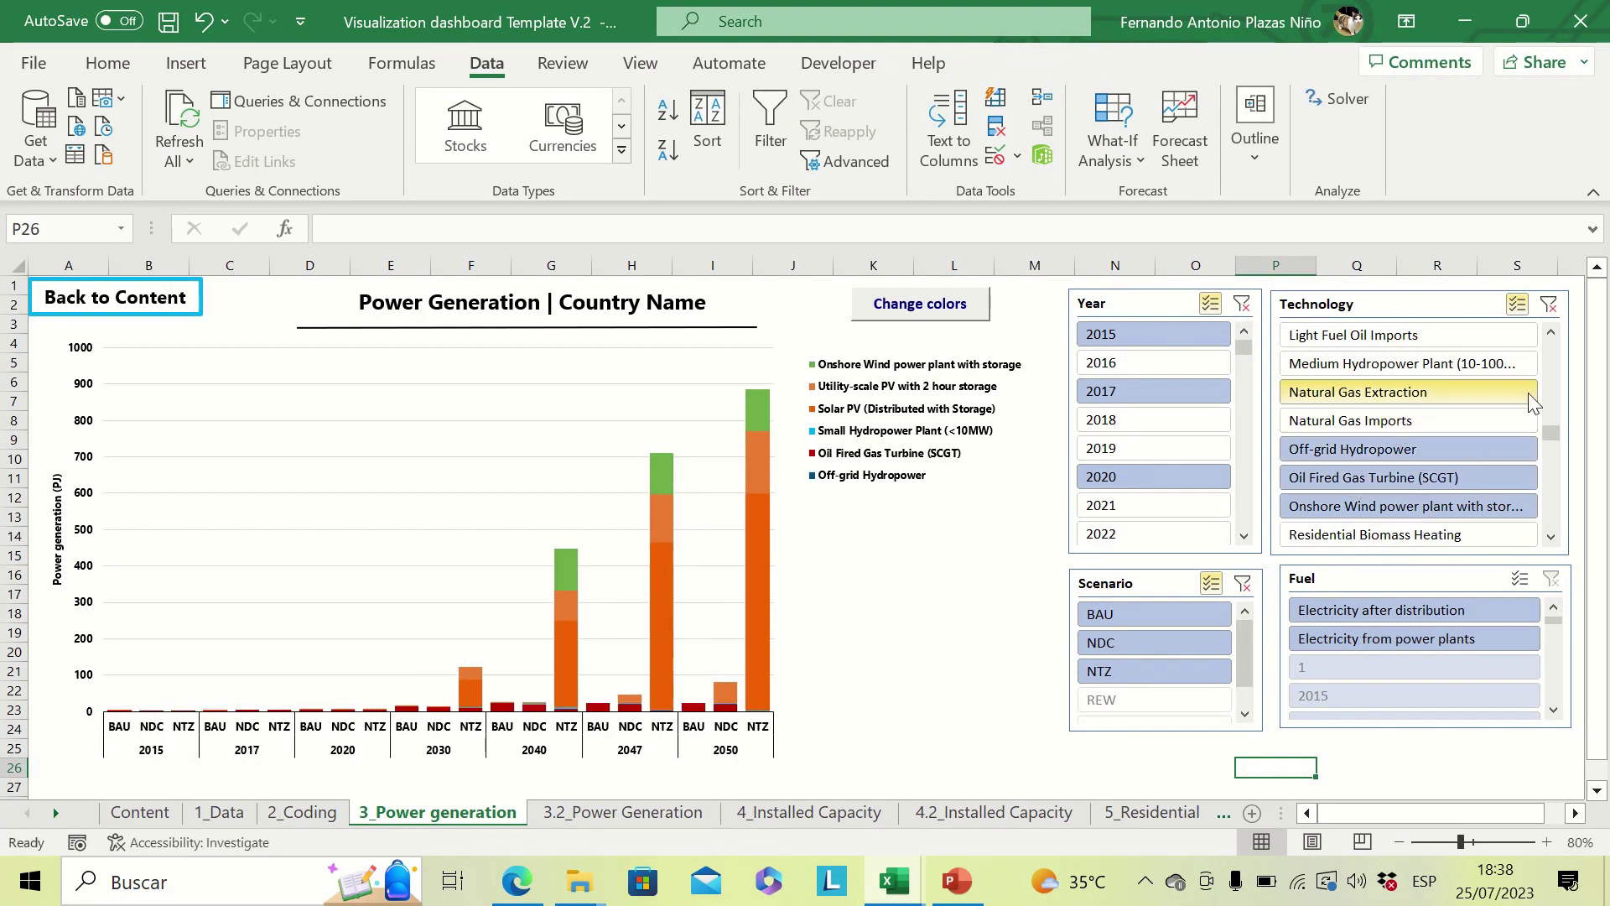
# Step: Include Medium Hydropower Plant (10-100MW) and Large Hydropower Plant (Dam) (>100MW) in the Technology slicer selection
pyautogui.click(1425, 363)
pyautogui.click(1550, 331)
pyautogui.click(1550, 331)
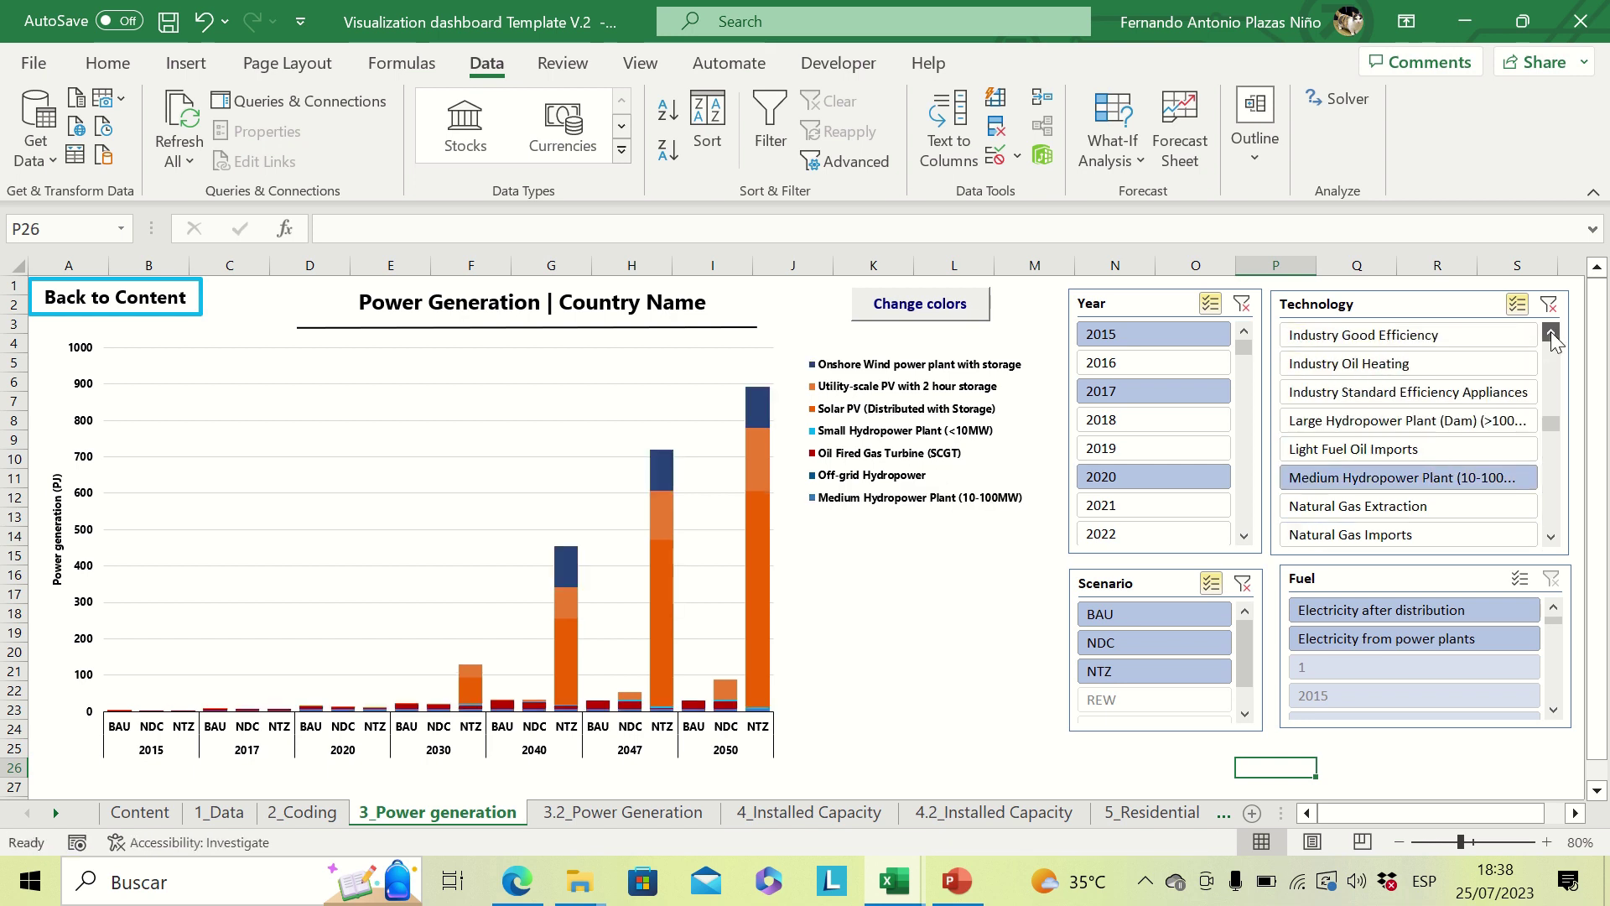
pyautogui.click(1551, 331)
pyautogui.click(1399, 457)
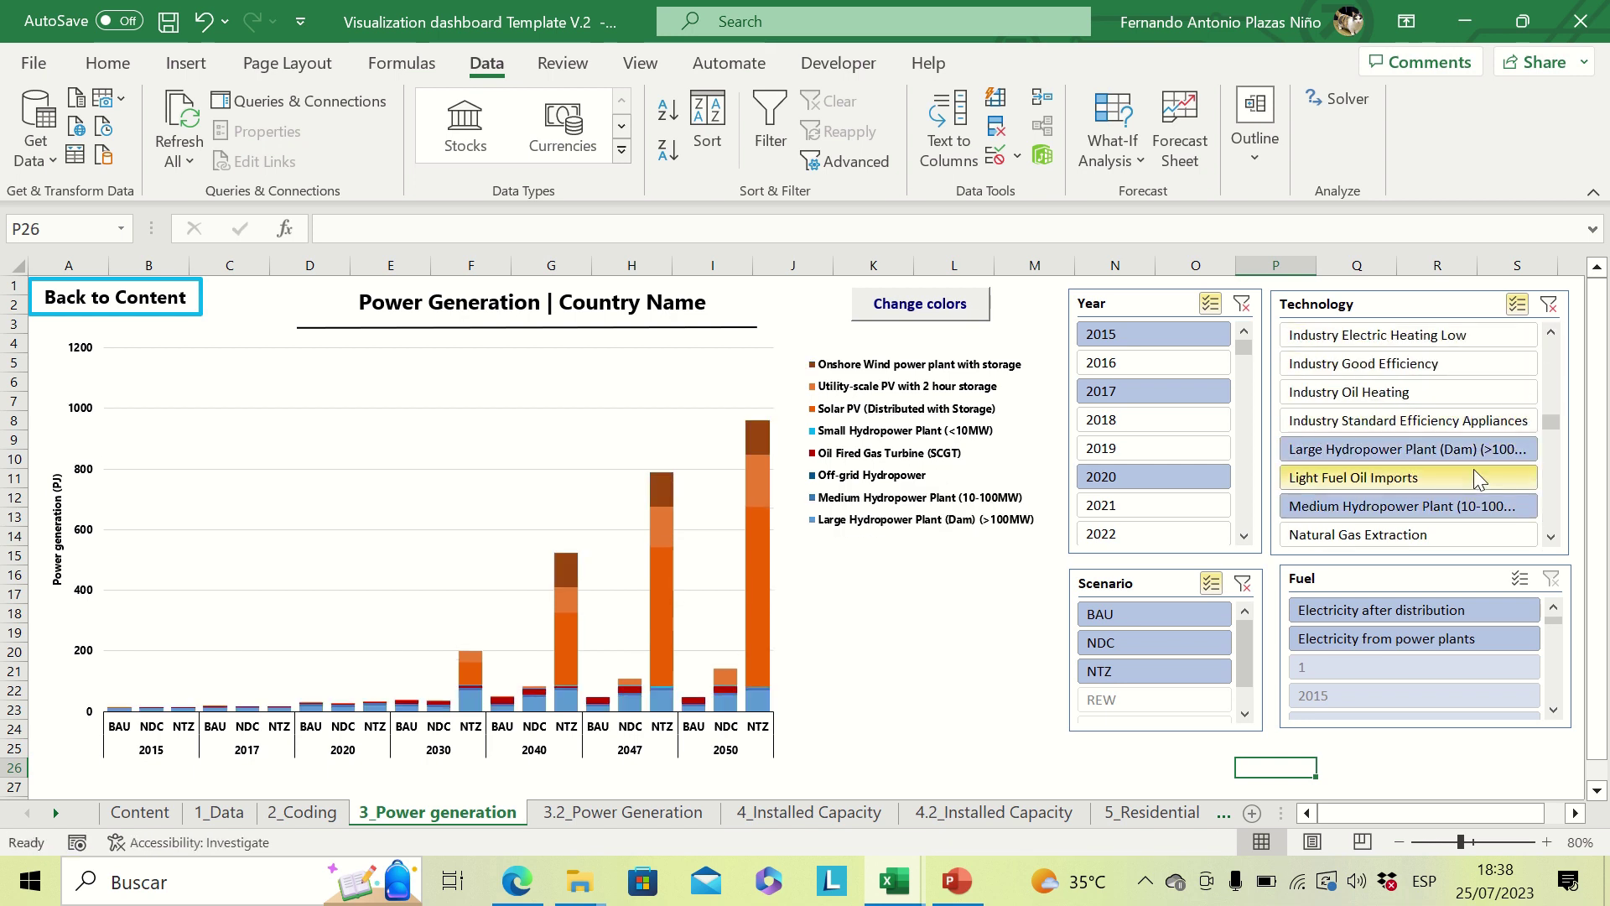
# Step: Add Gas Power Plant (SCGT) and Gas Power Plant (CCGT) to the Technology slicer selection
pyautogui.click(1550, 332)
pyautogui.click(1550, 332)
pyautogui.click(1550, 333)
pyautogui.click(1550, 333)
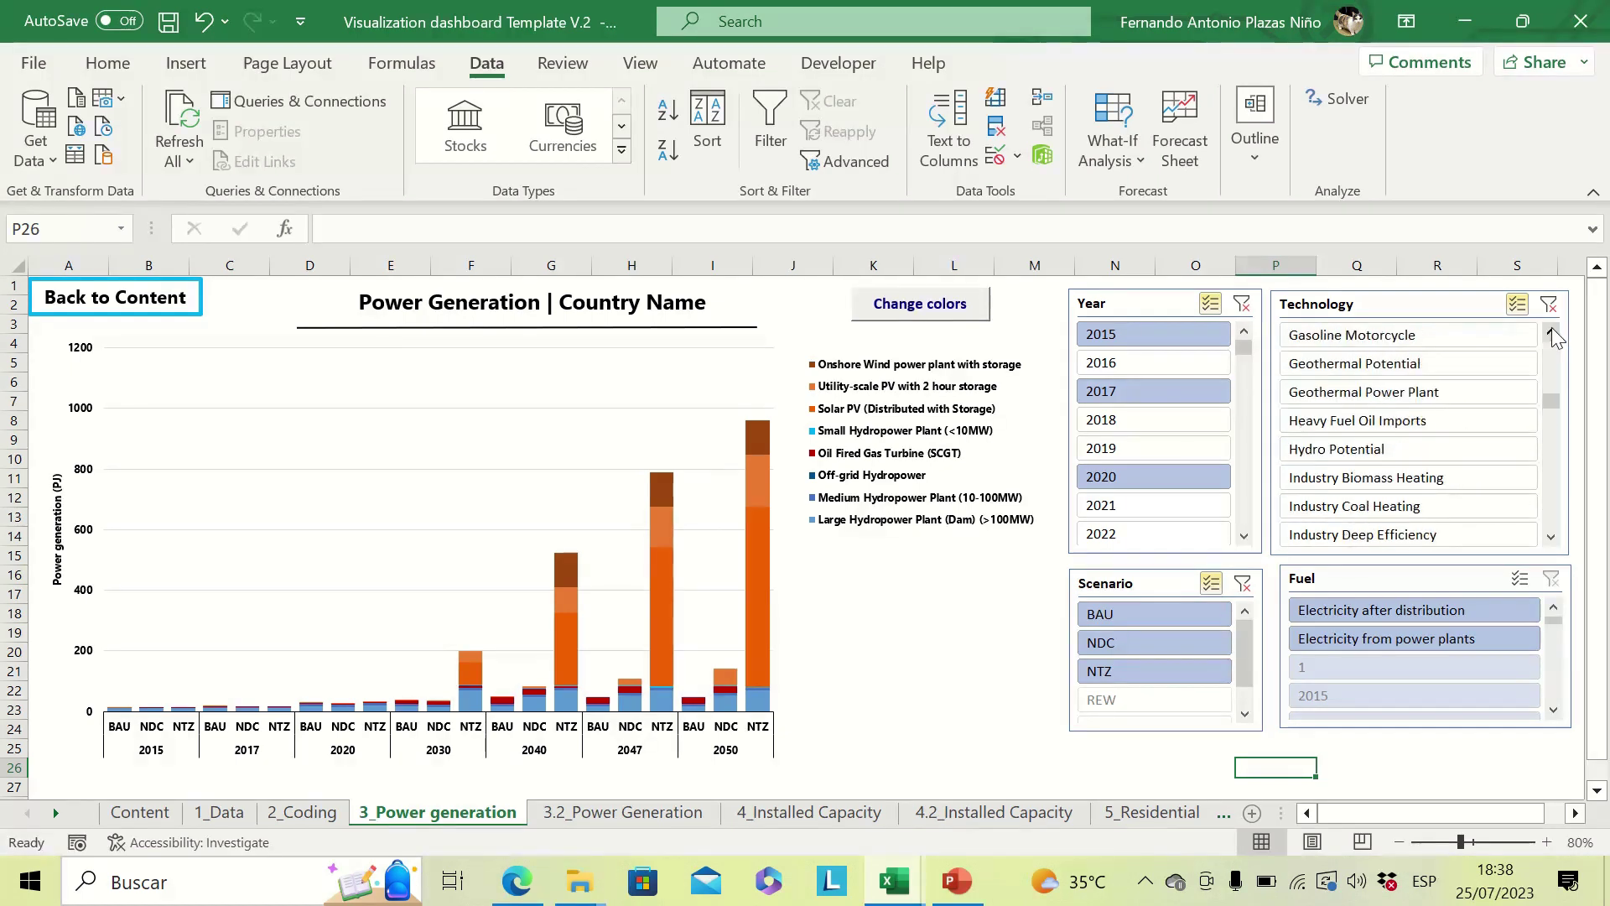
pyautogui.click(1551, 332)
pyautogui.click(1551, 332)
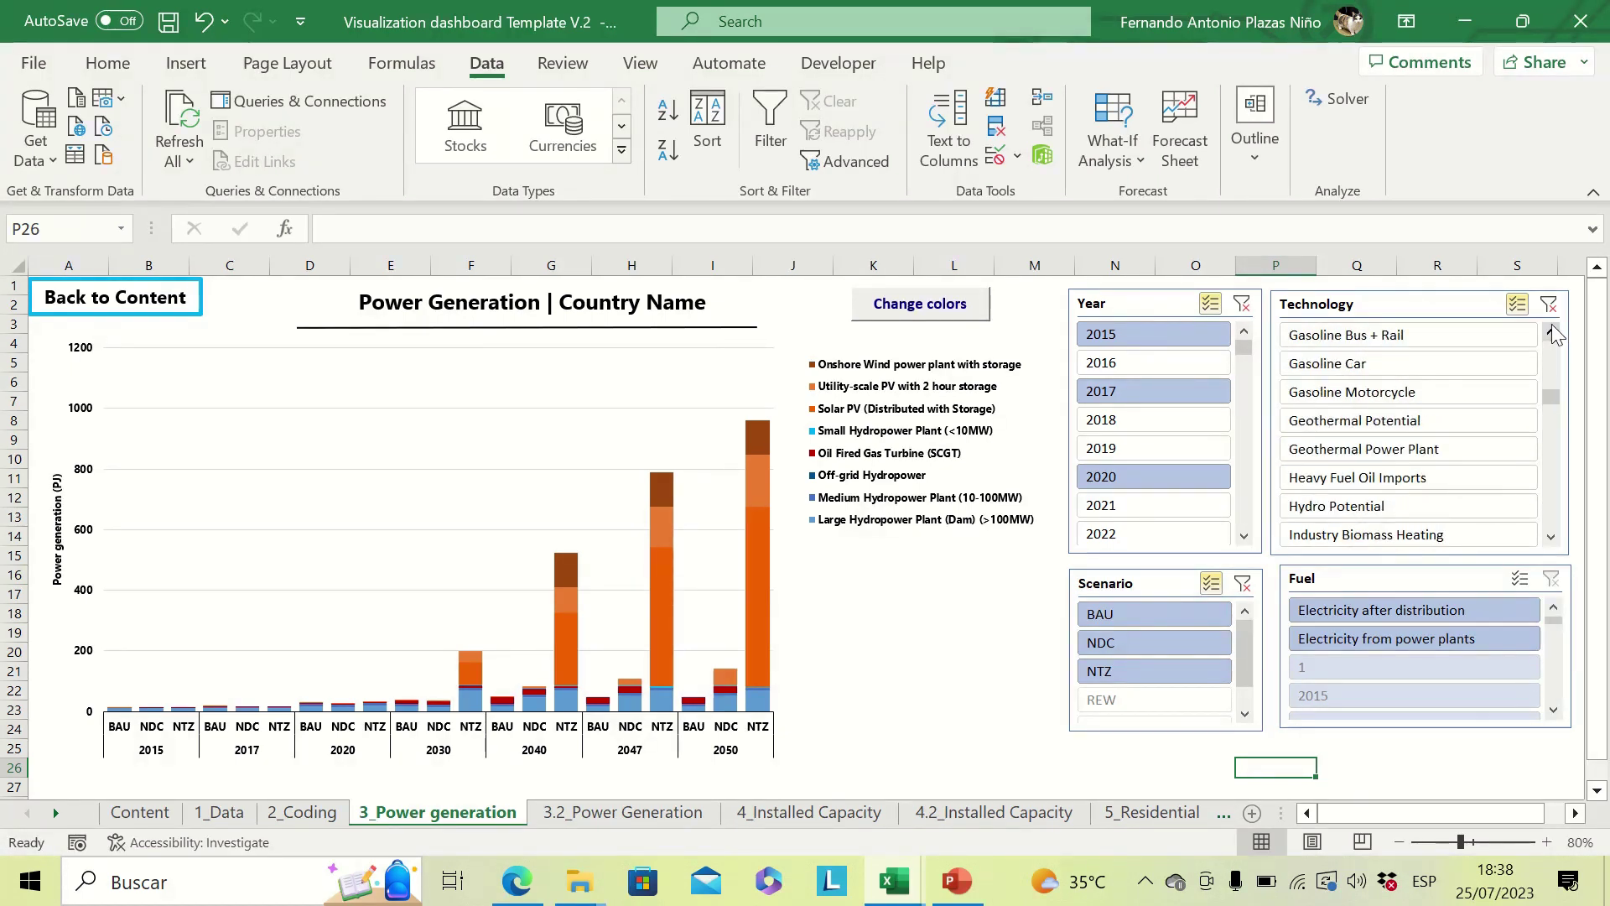
pyautogui.click(1552, 332)
pyautogui.click(1552, 332)
pyautogui.click(1552, 332)
pyautogui.click(1551, 332)
pyautogui.click(1551, 332)
pyautogui.click(1551, 332)
pyautogui.click(1551, 332)
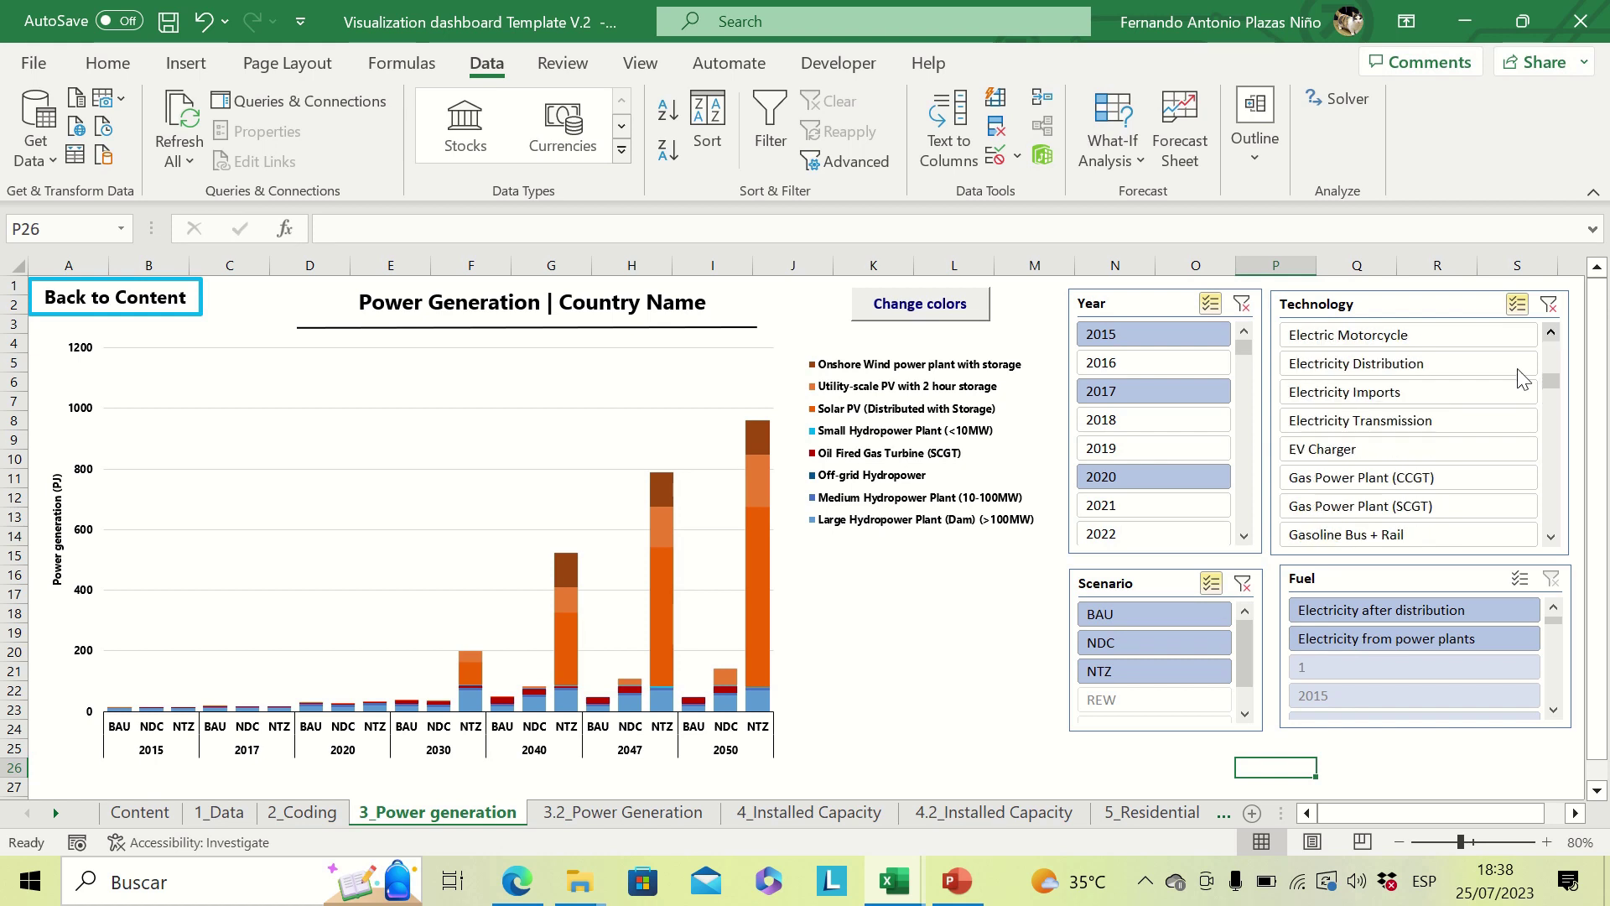
pyautogui.click(1355, 505)
pyautogui.click(1364, 477)
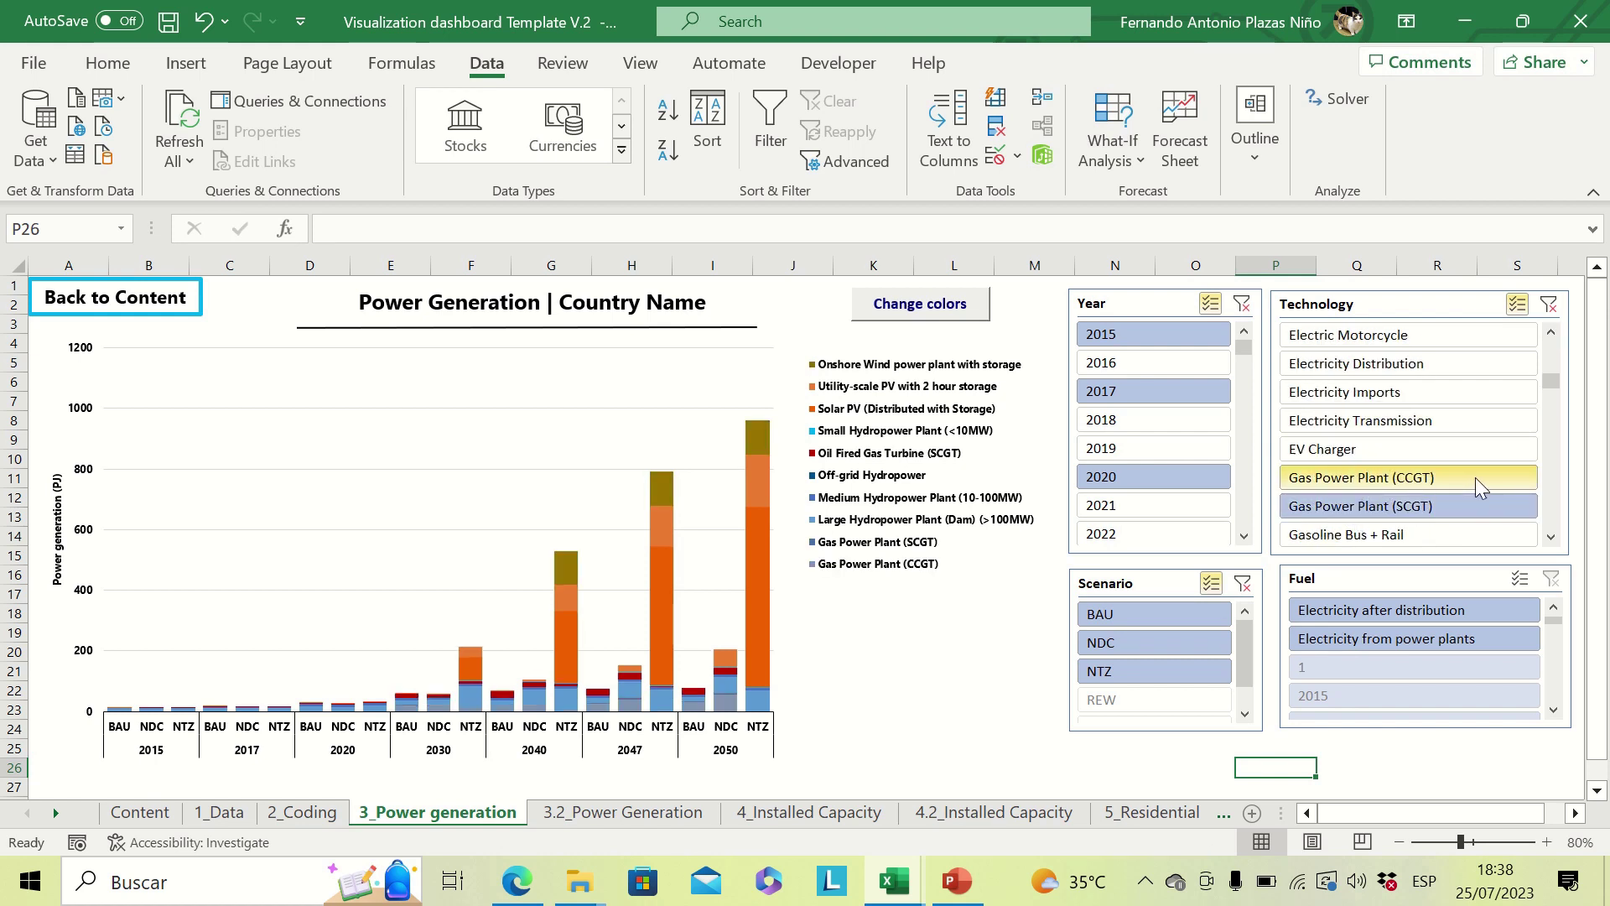
# Step: Add Electricity Imports and CSP without Storage to the Technology slicer selection
pyautogui.click(1550, 333)
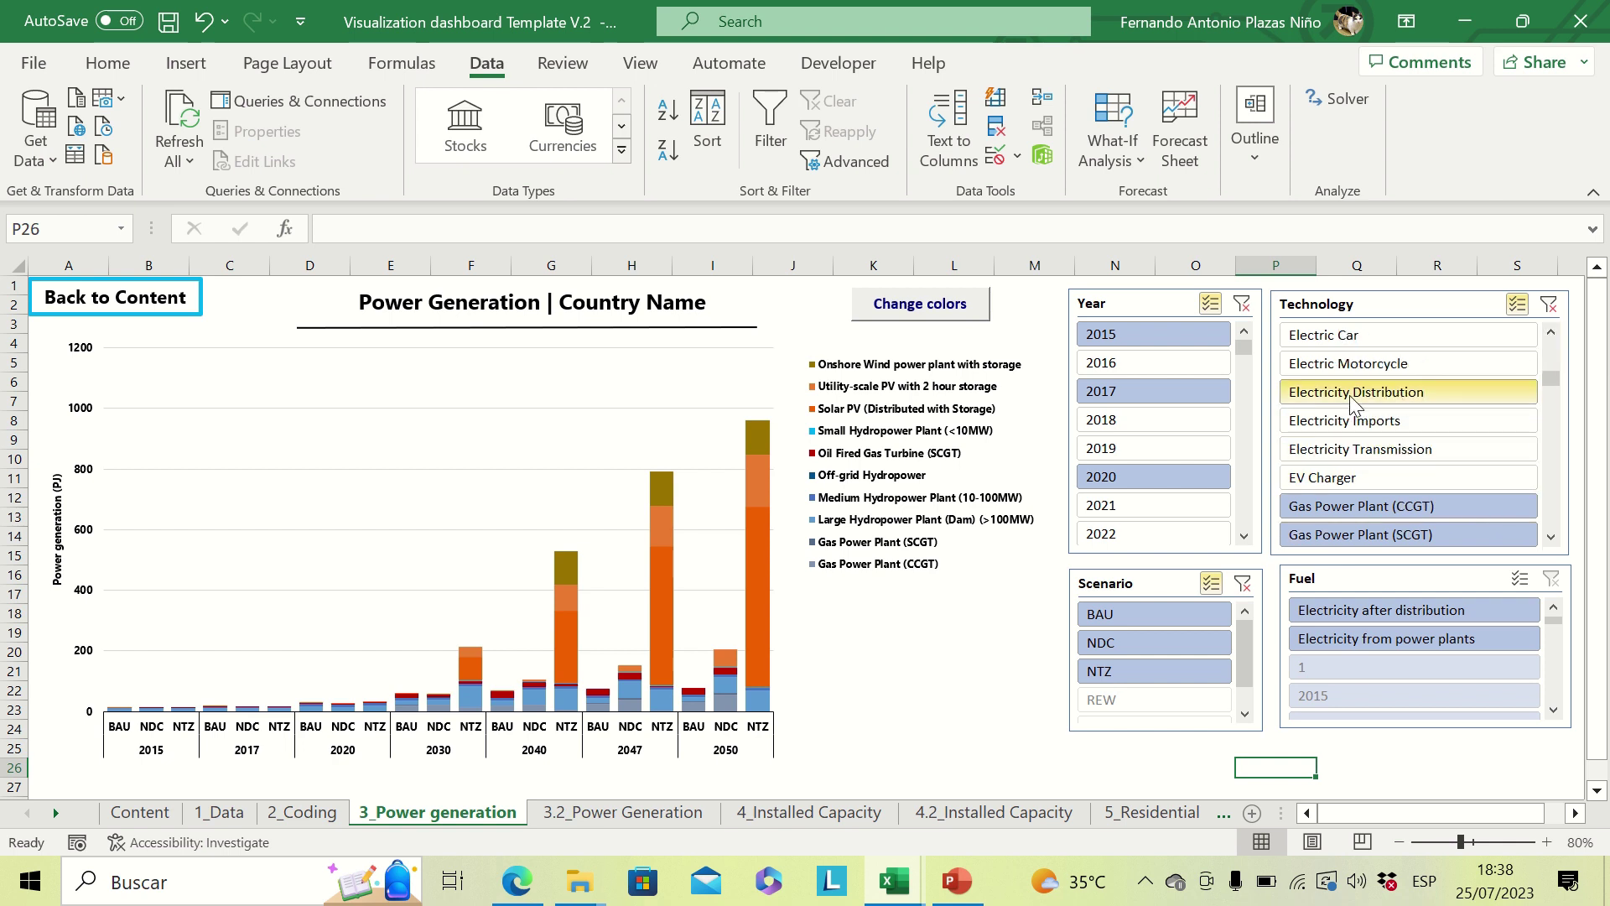
pyautogui.click(1399, 424)
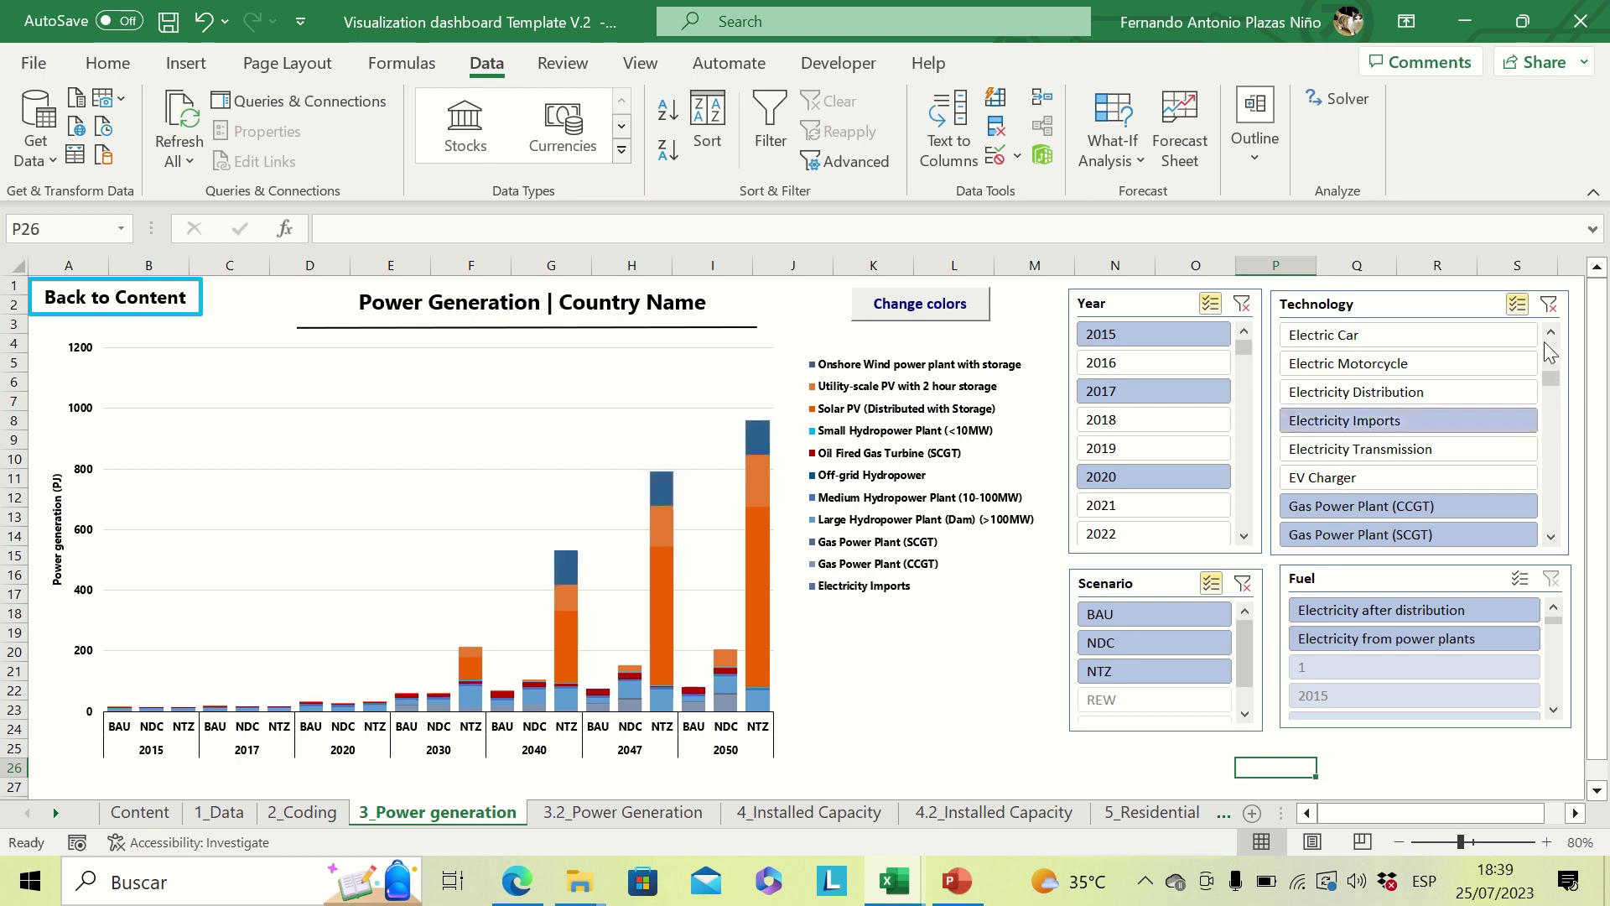
pyautogui.click(1551, 335)
pyautogui.click(1551, 334)
pyautogui.click(1551, 335)
pyautogui.click(1551, 335)
pyautogui.click(1550, 334)
pyautogui.click(1550, 334)
pyautogui.click(1550, 334)
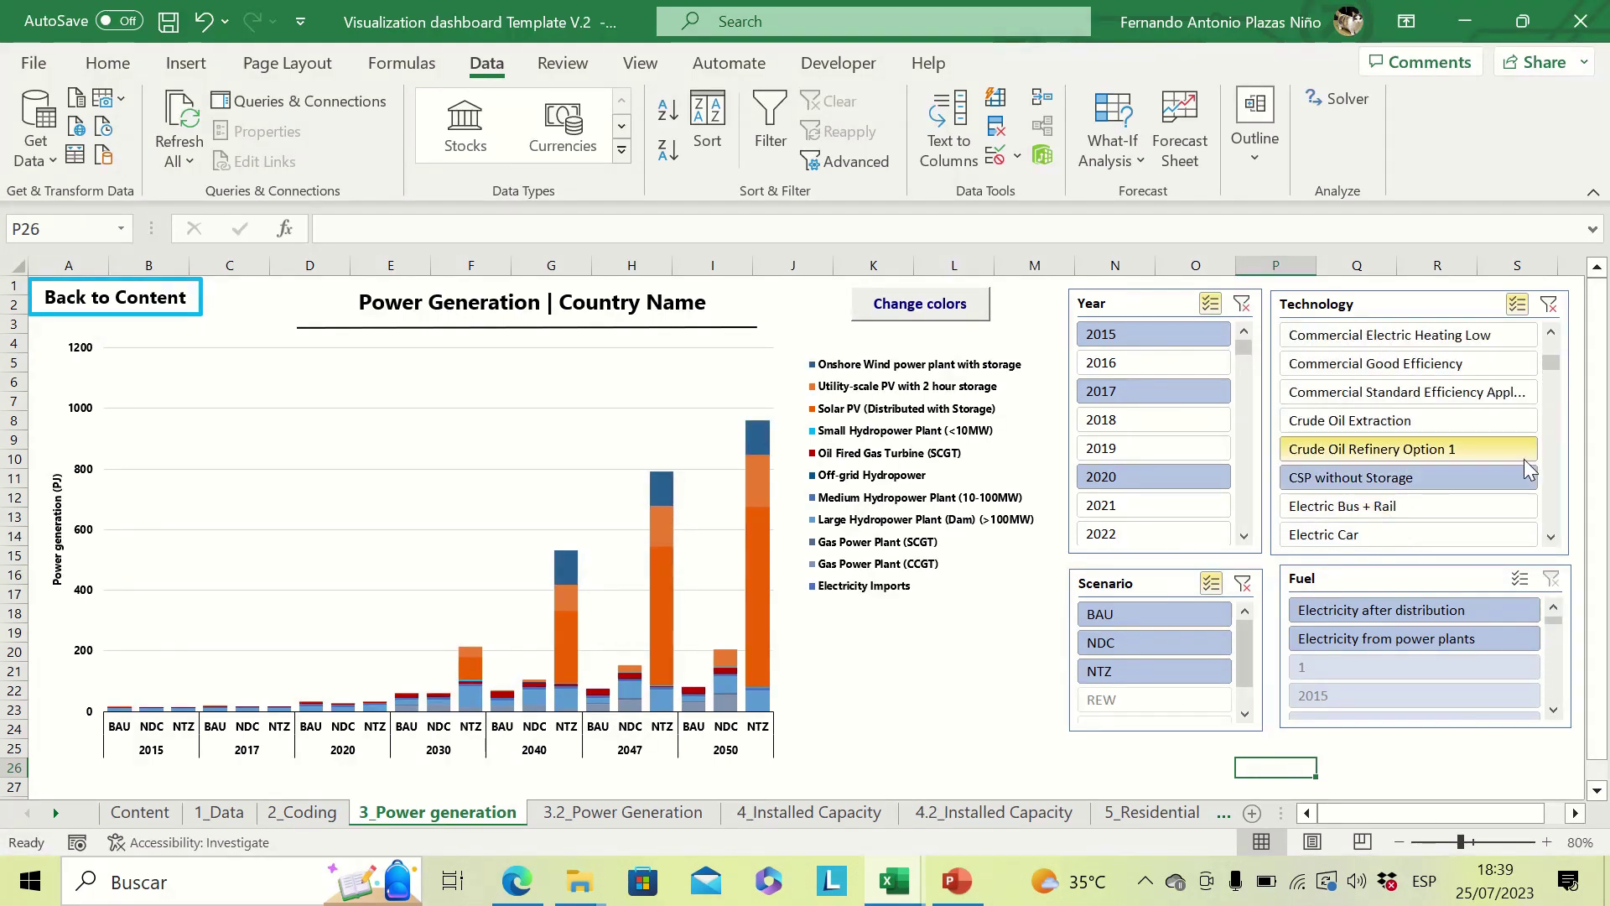
pyautogui.click(1476, 477)
# Step: Add Coal Power Plant and Biomass Power Plant to the Technology slicer selection
pyautogui.click(1550, 334)
pyautogui.click(1550, 335)
pyautogui.click(1550, 335)
pyautogui.click(1551, 335)
pyautogui.click(1551, 334)
pyautogui.click(1551, 335)
pyautogui.click(1409, 420)
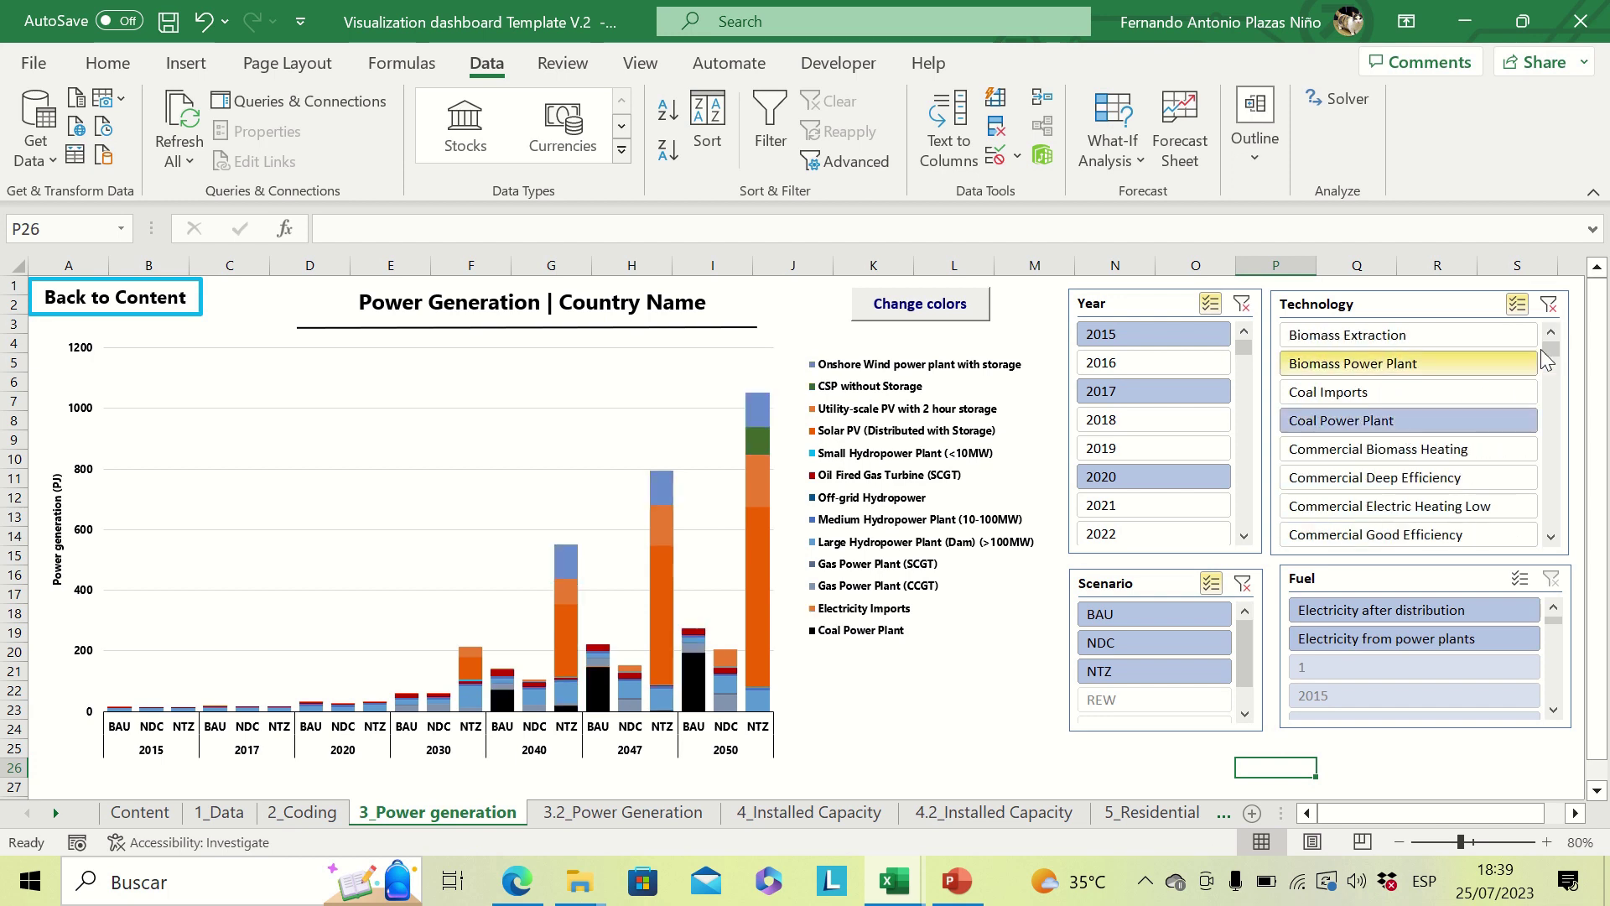
pyautogui.click(1426, 363)
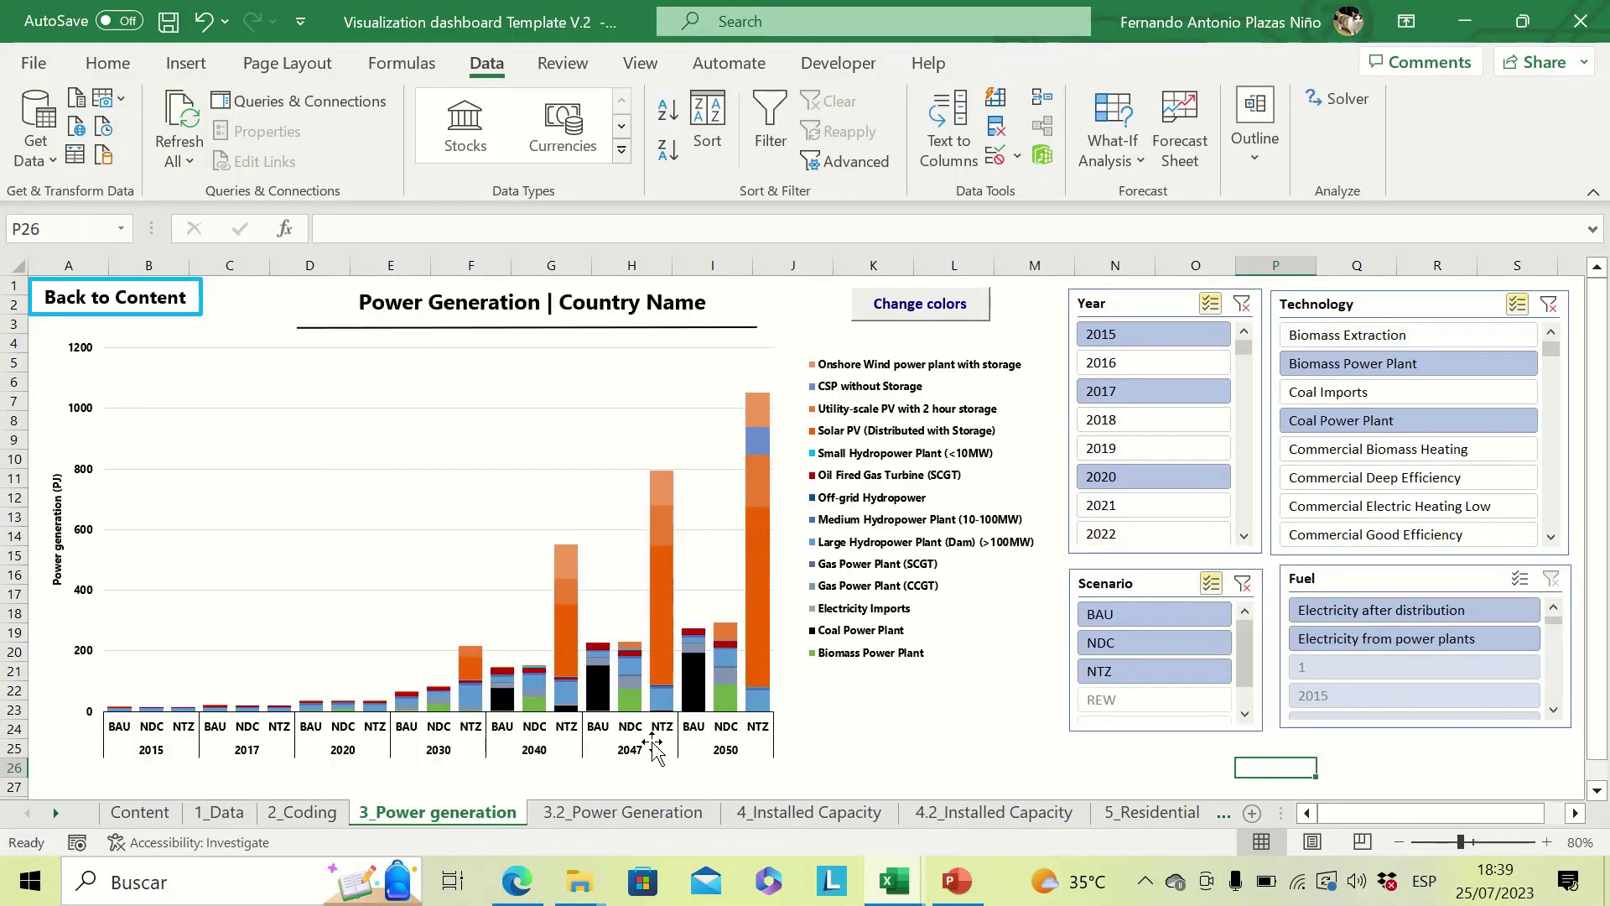
# Step: On the 3.2_Power Generation sheet, add CSP without Storage to the Technology slicer with multi-select and apply the template's chart color change
pyautogui.click(653, 811)
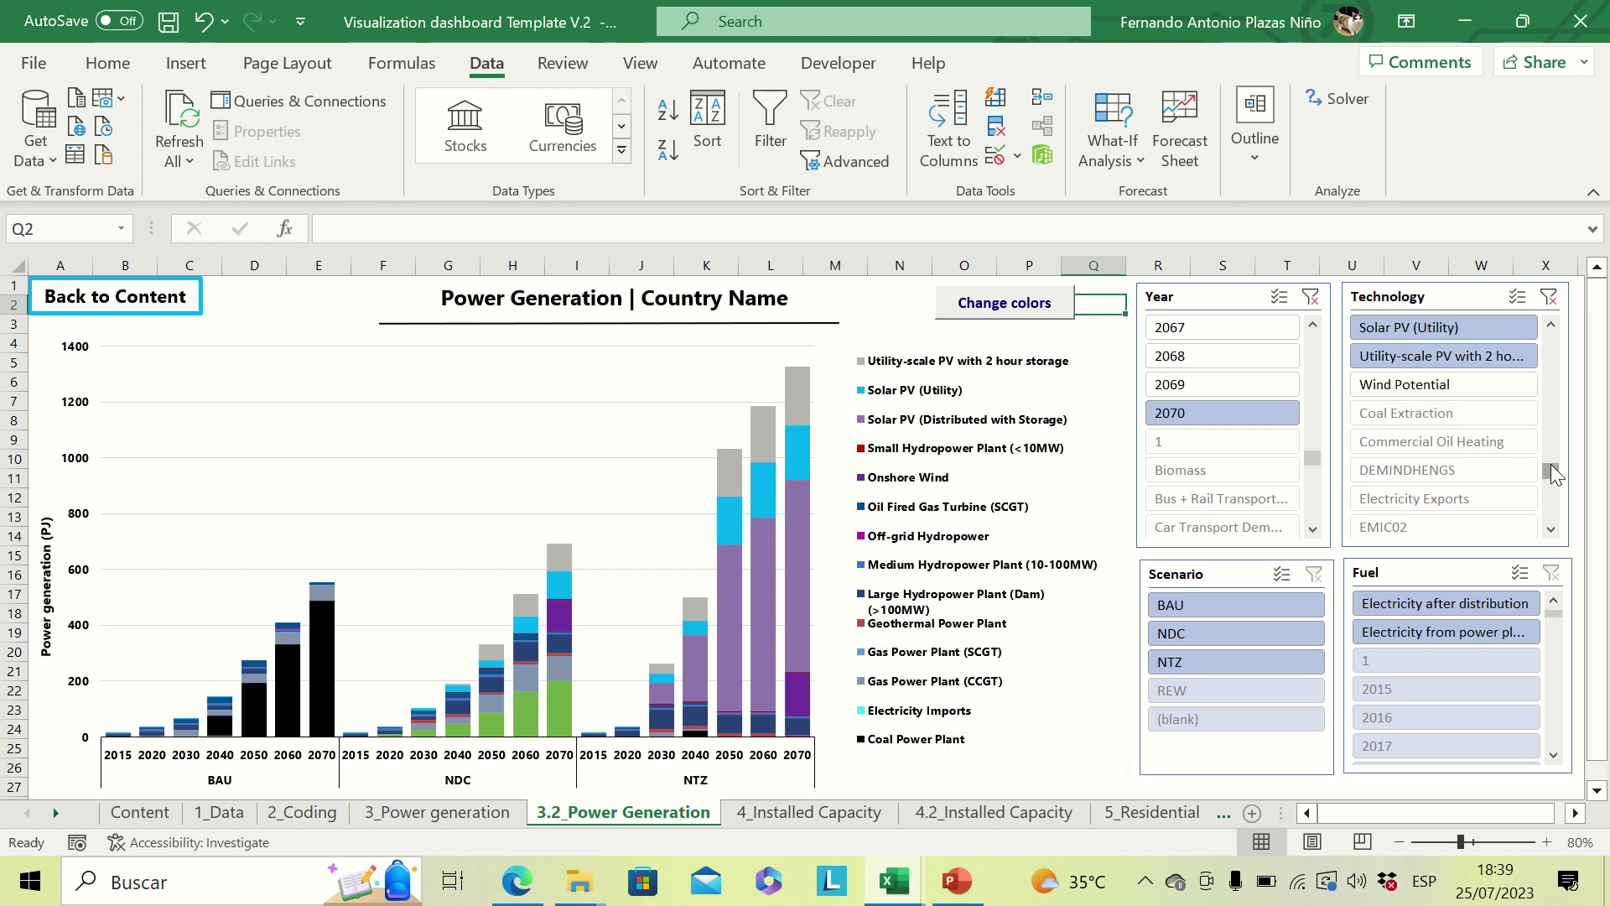
pyautogui.moveTo(1552, 464); pyautogui.dragTo(1552, 365)
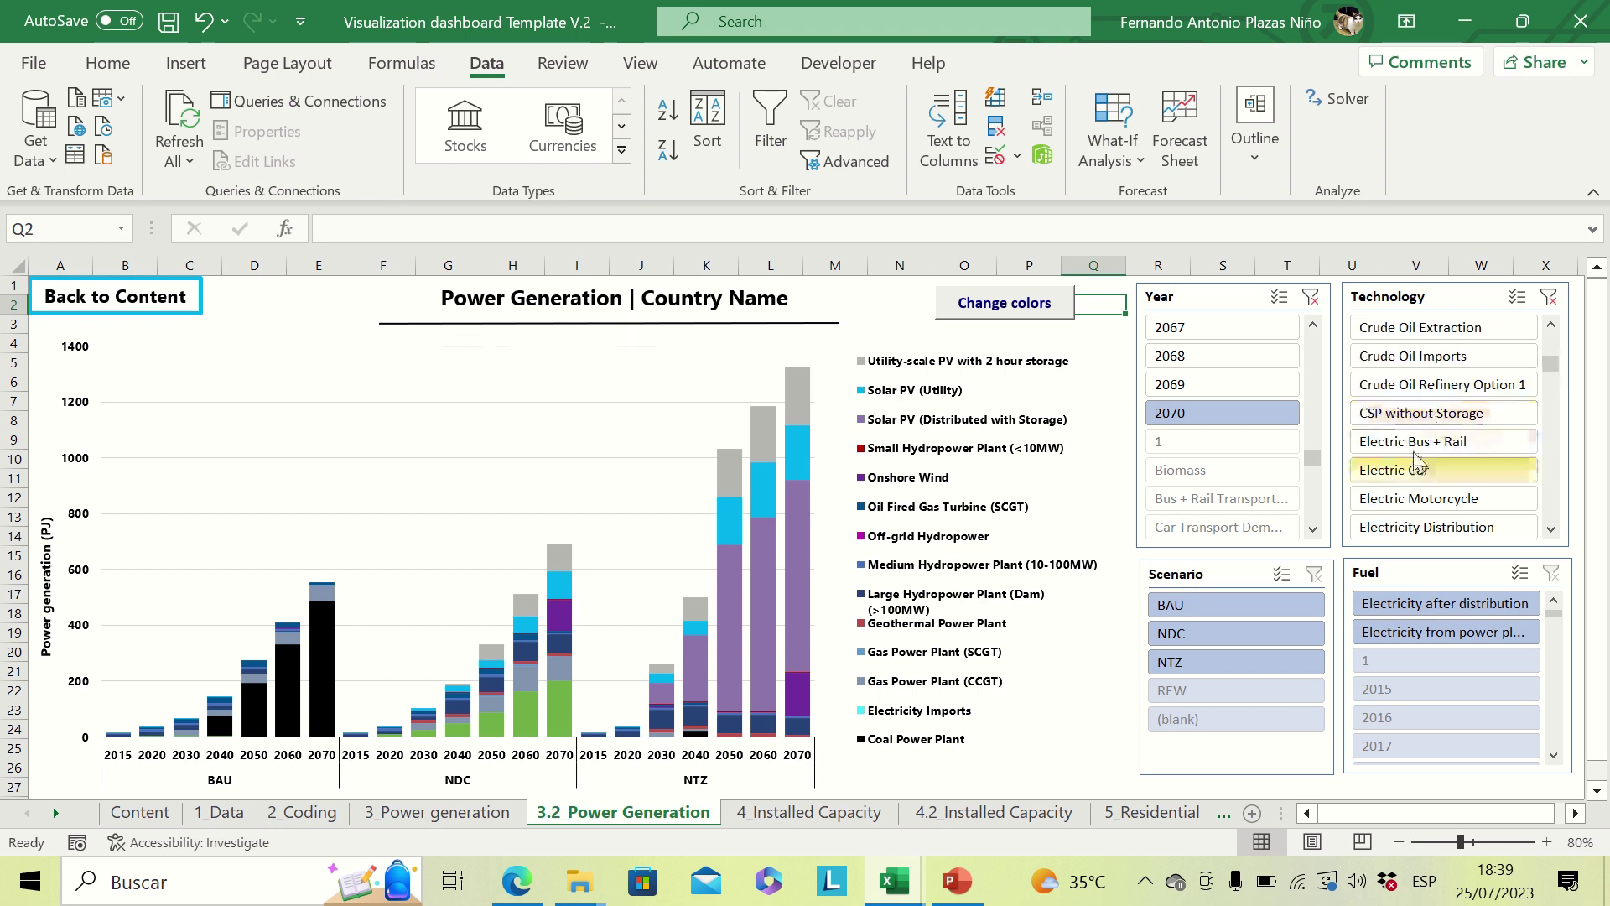
pyautogui.click(1516, 298)
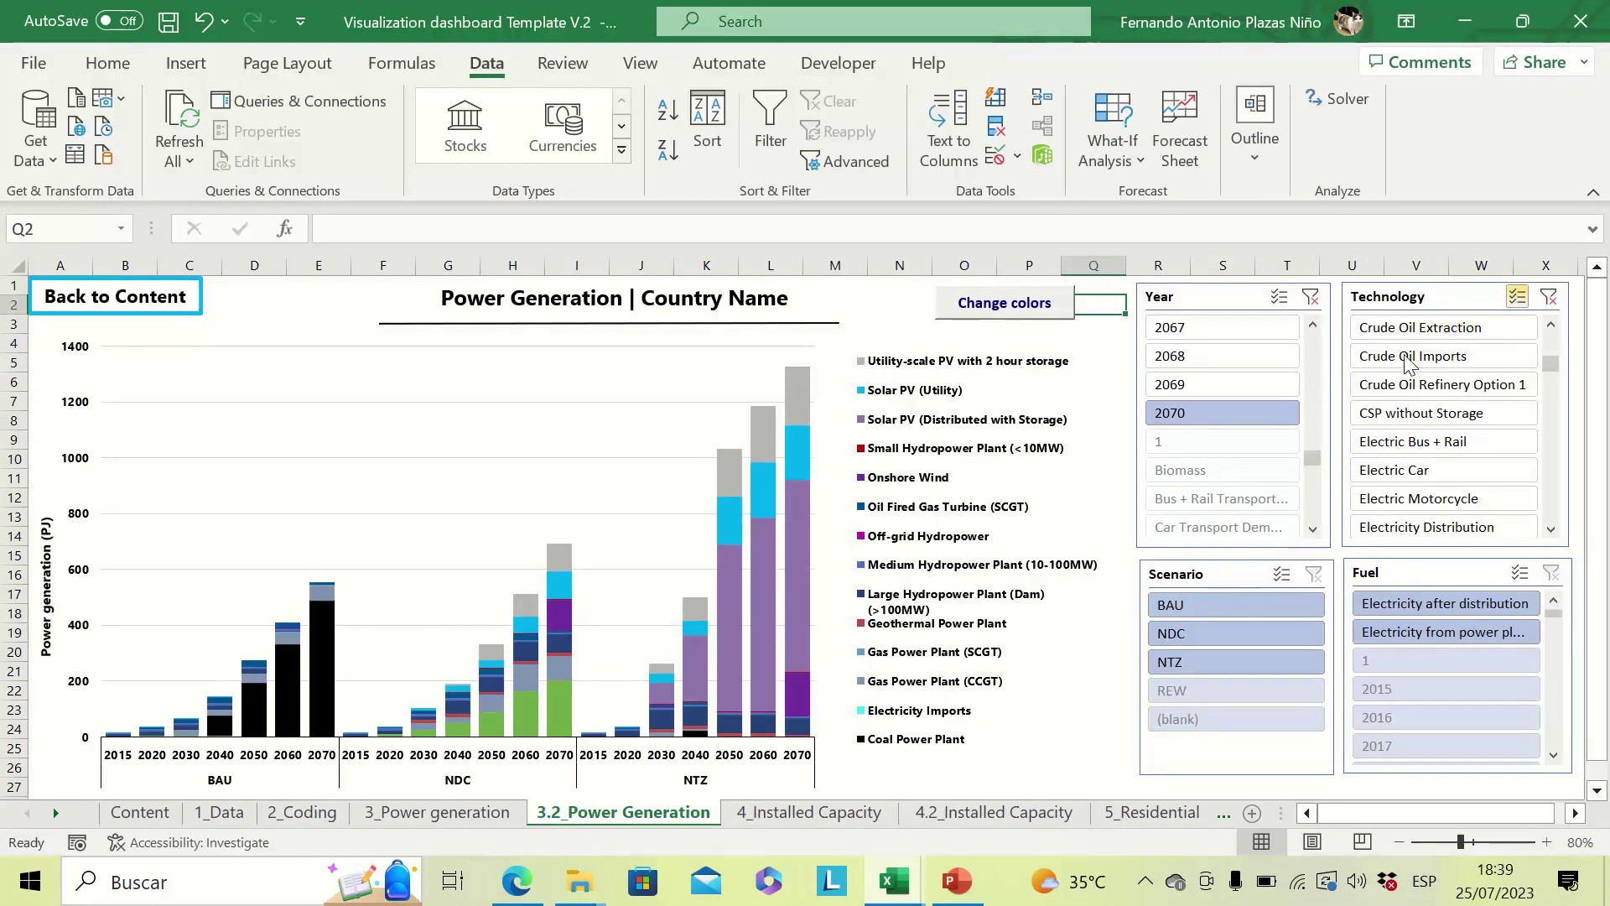
pyautogui.click(1410, 415)
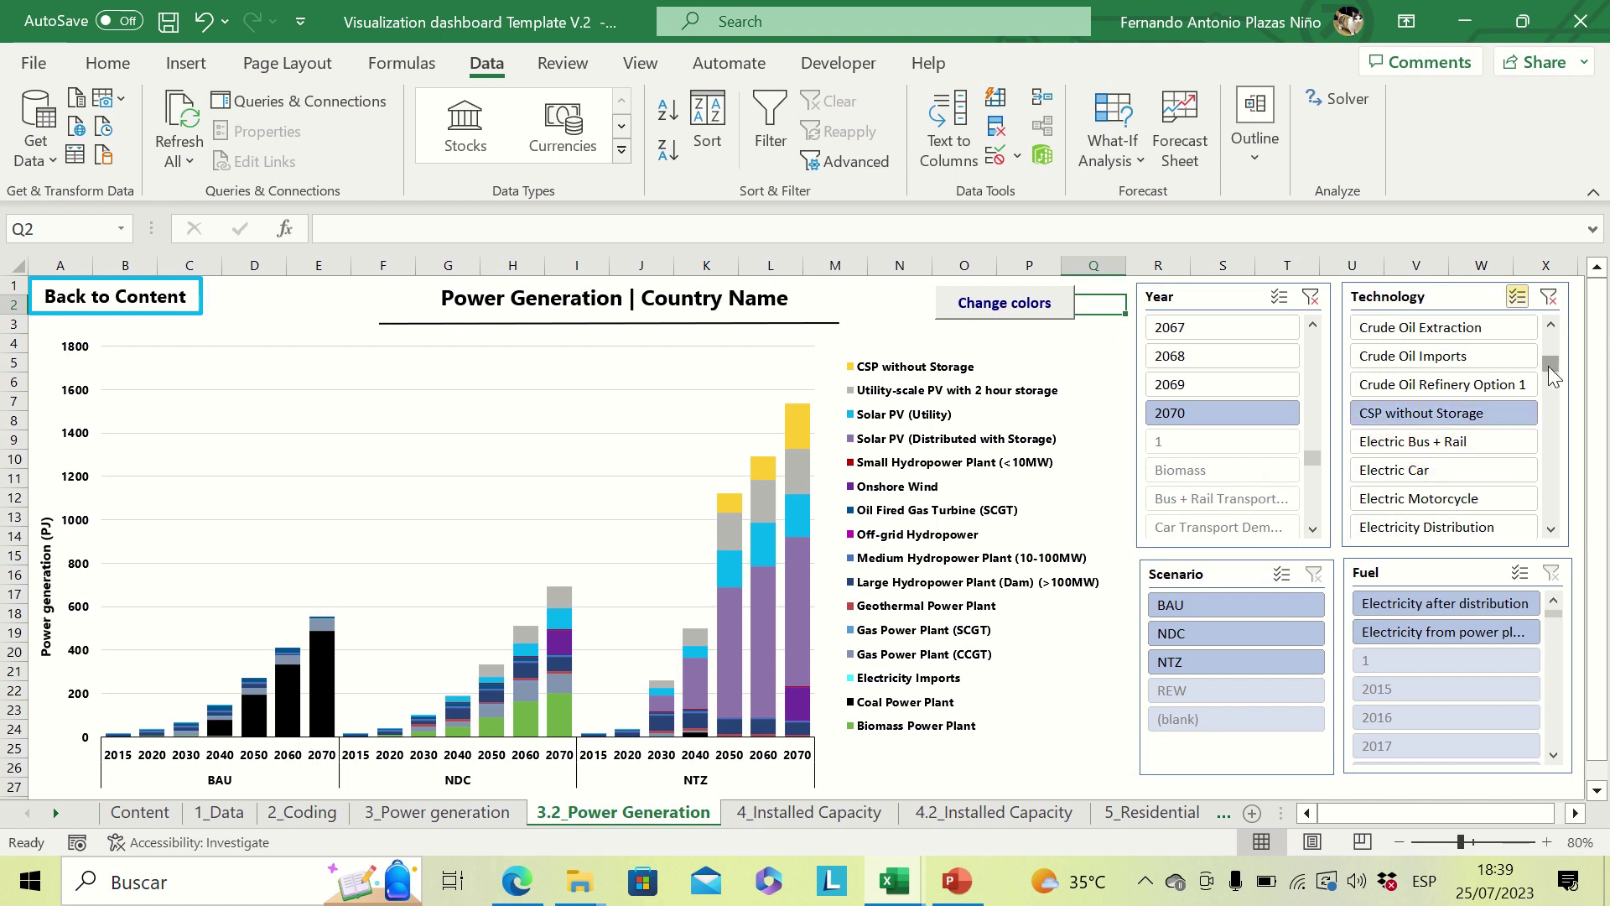
pyautogui.moveTo(1549, 368); pyautogui.dragTo(1549, 345)
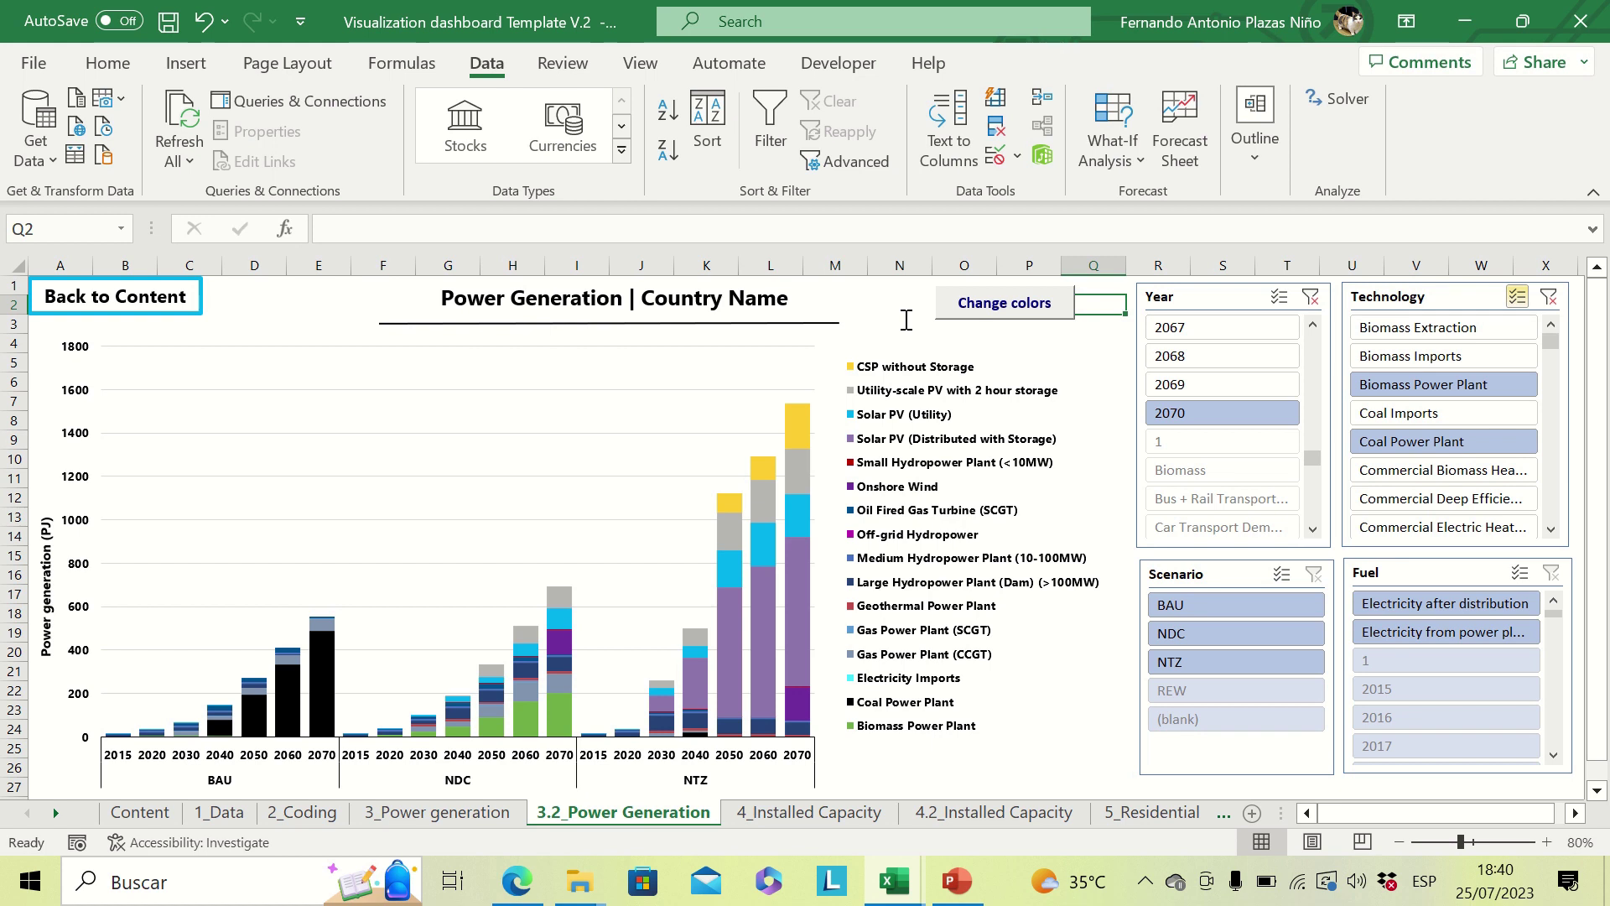
pyautogui.click(1002, 312)
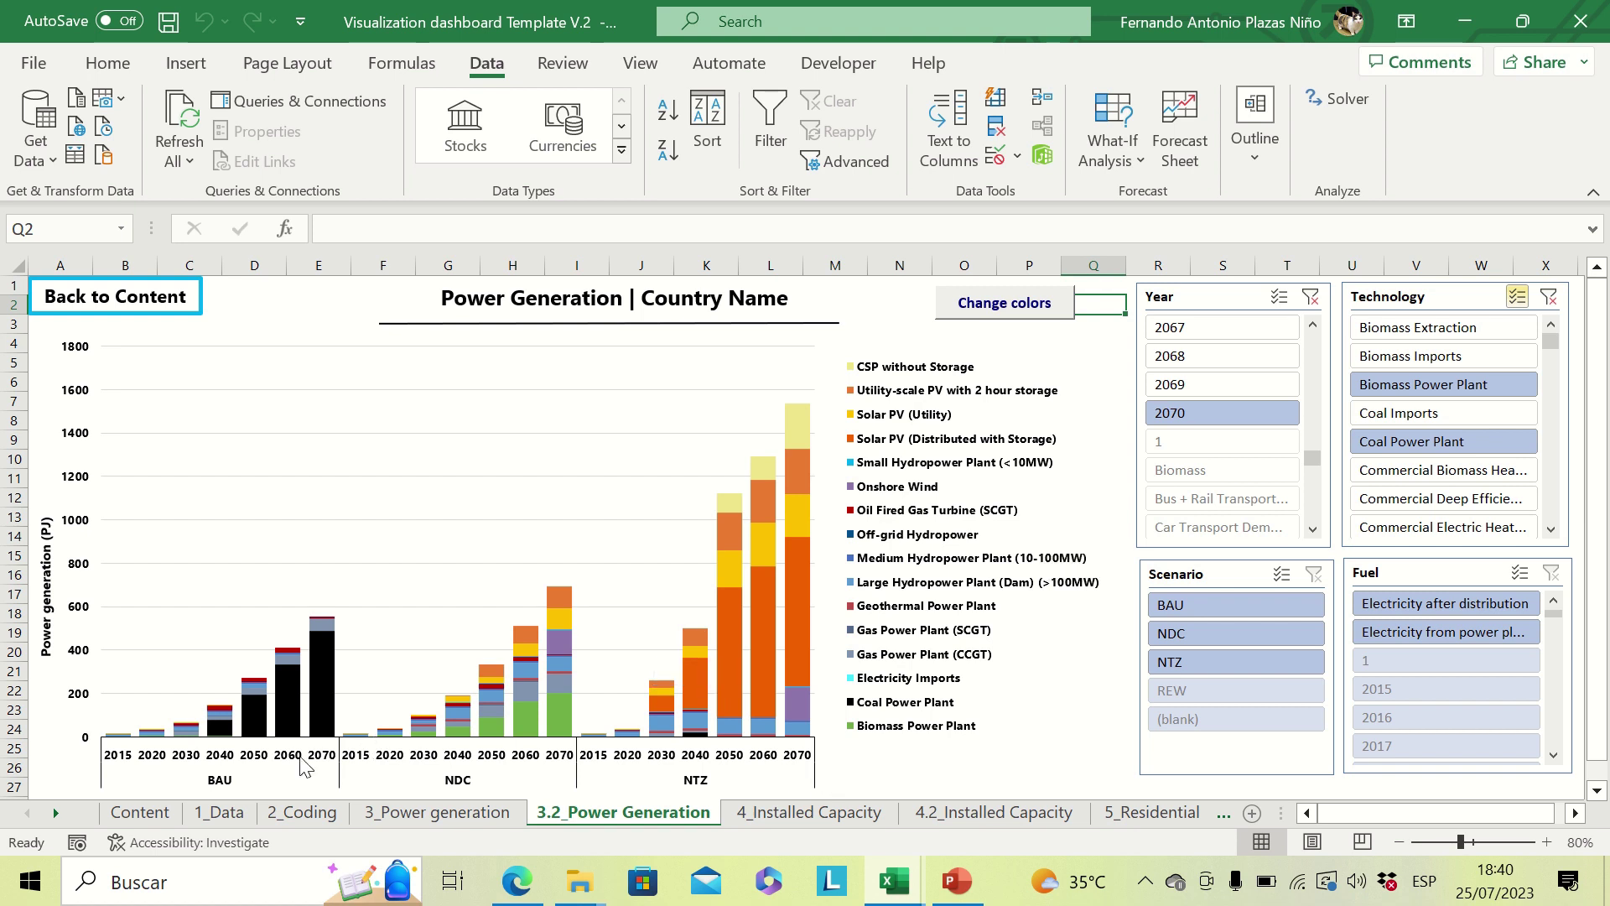
# Step: Review the Content sheet's full list of graph sheets and their descriptions, from 1_Data to 16_New Capacity
pyautogui.click(140, 811)
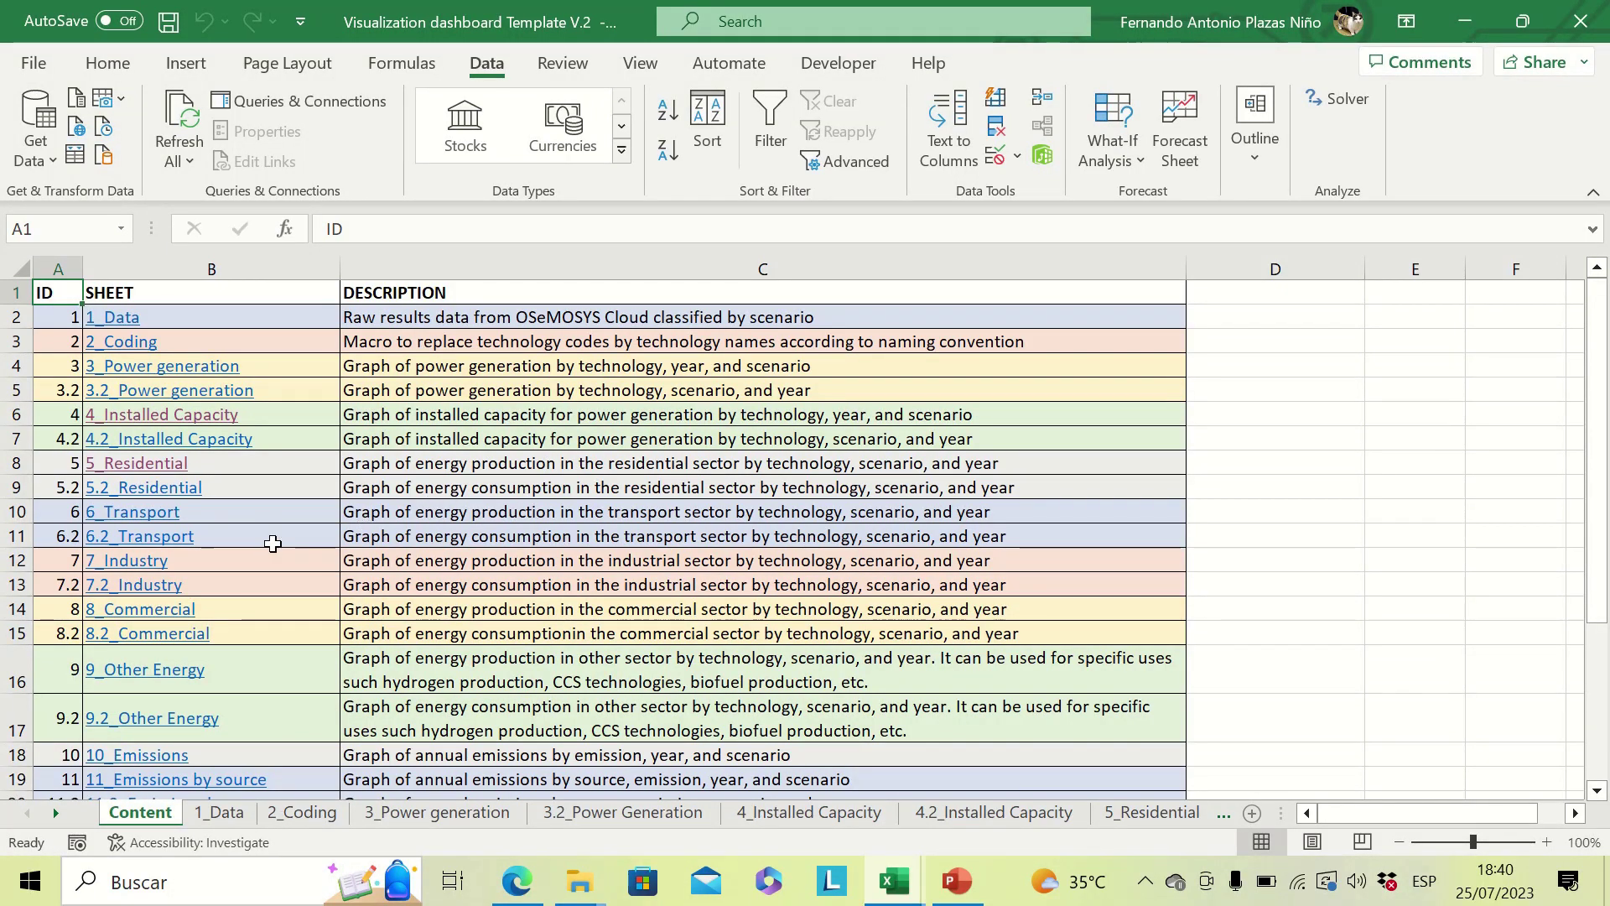
pyautogui.scroll(-1, 251, 582)
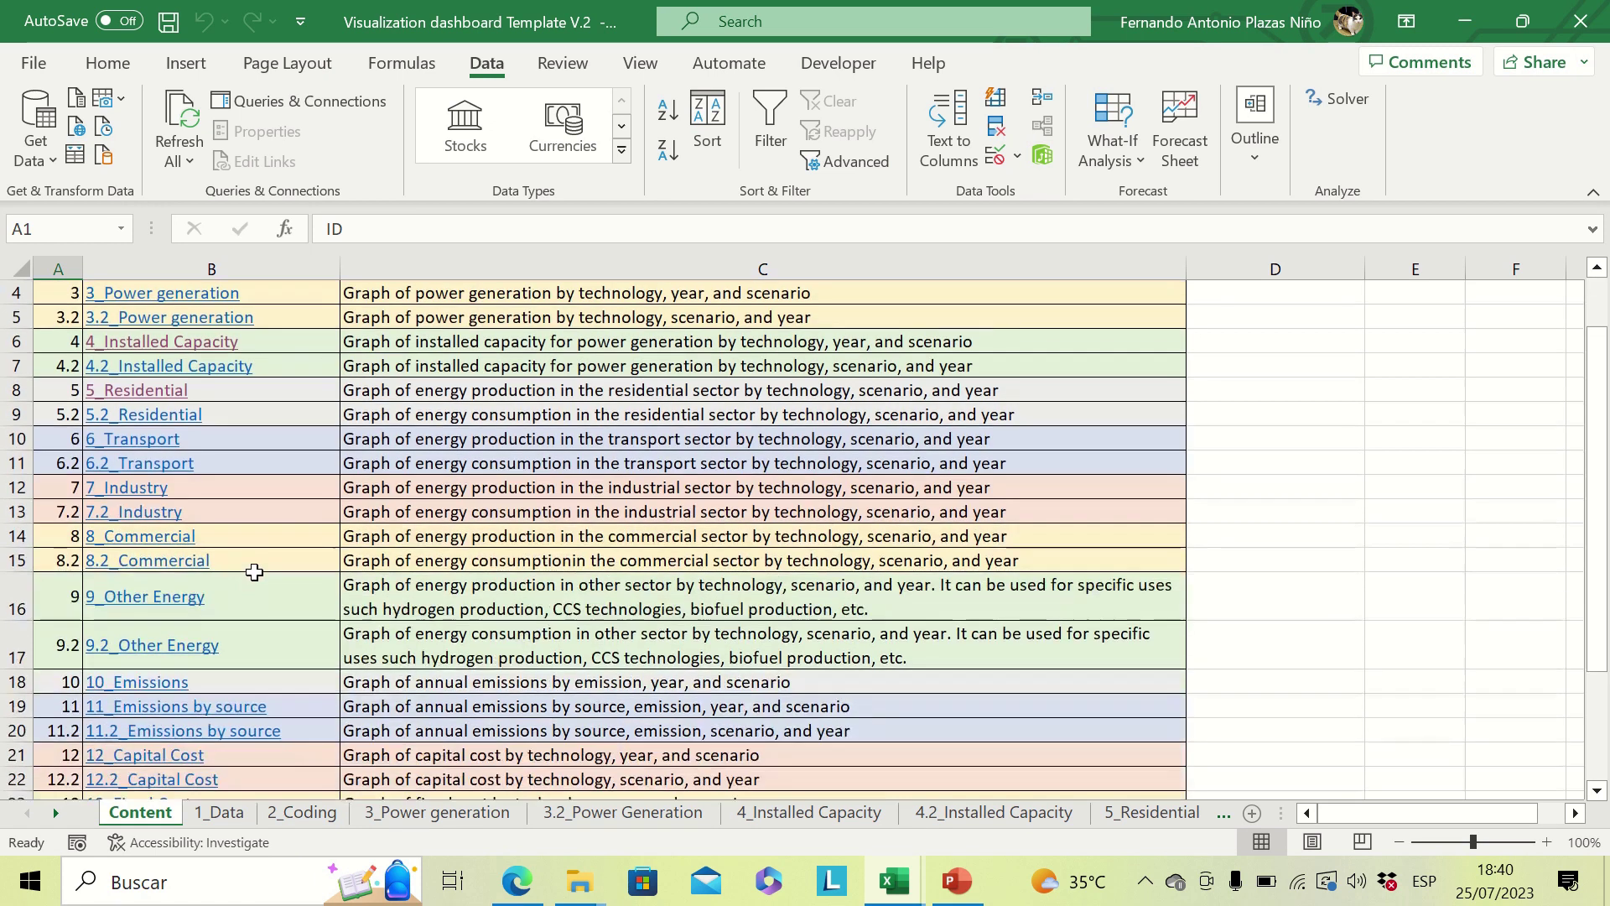
pyautogui.scroll(-1, 276, 599)
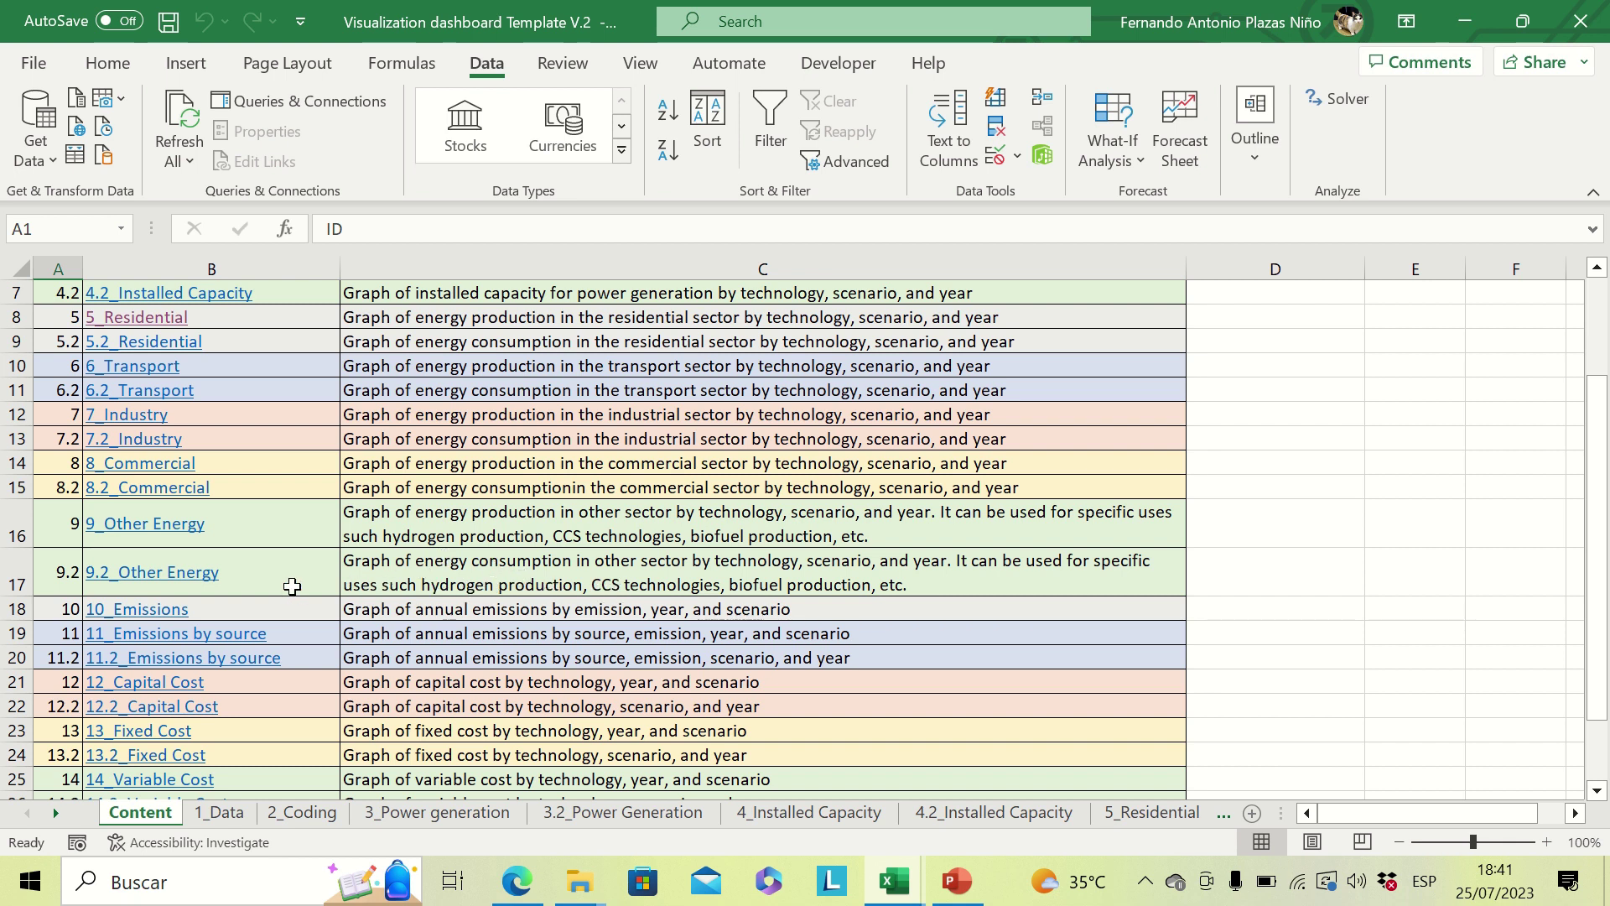
pyautogui.scroll(-1, 292, 587)
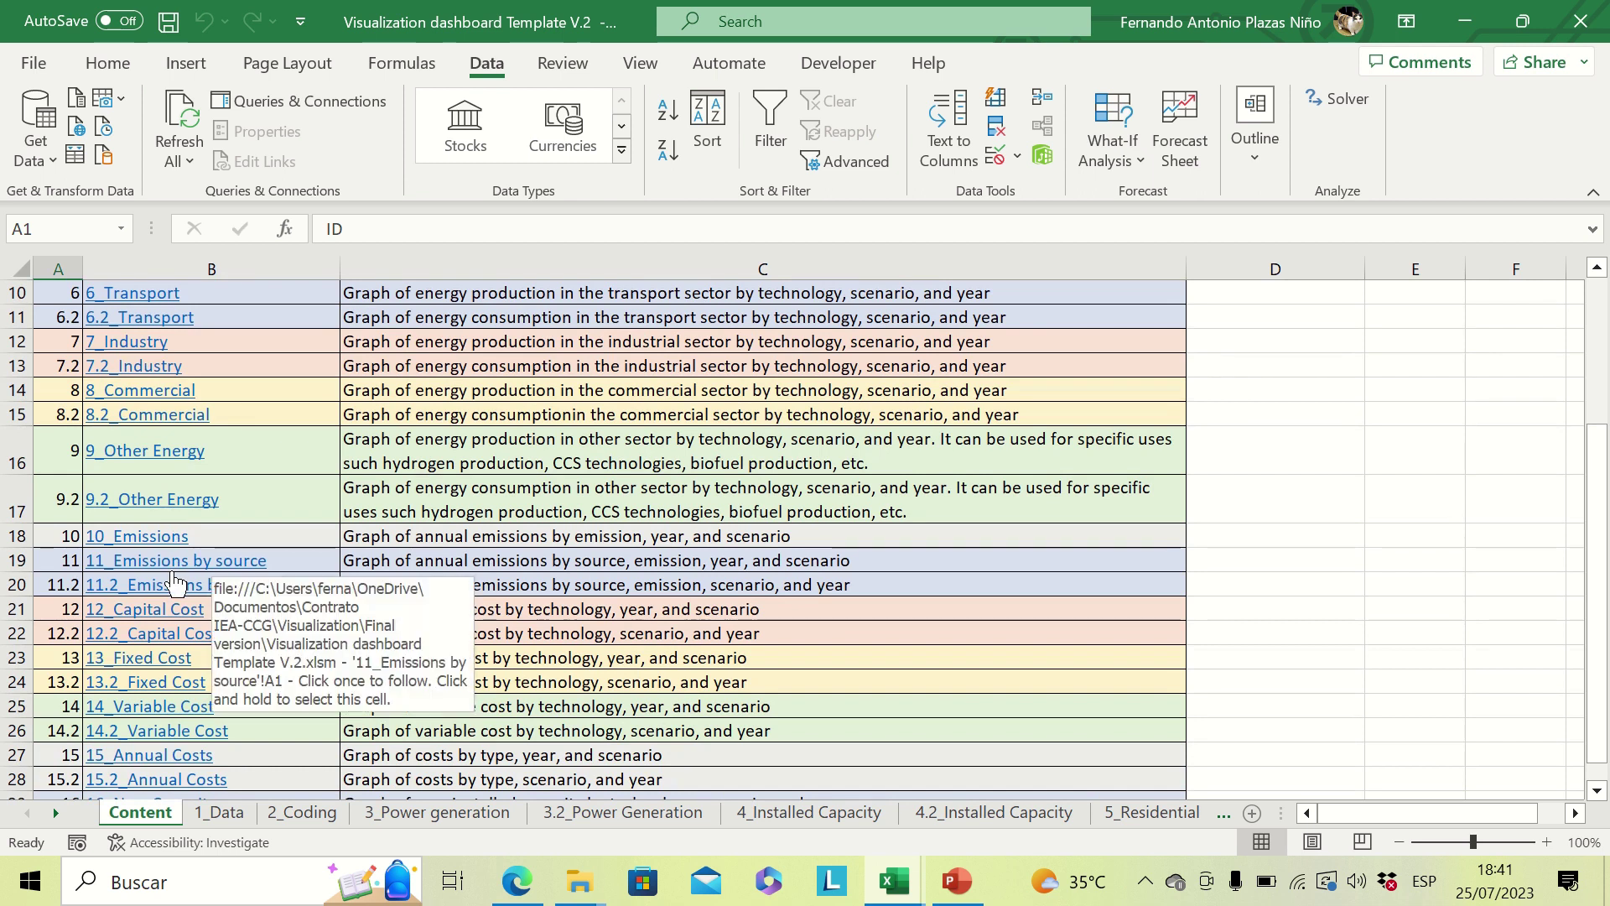
pyautogui.scroll(-1, 193, 545)
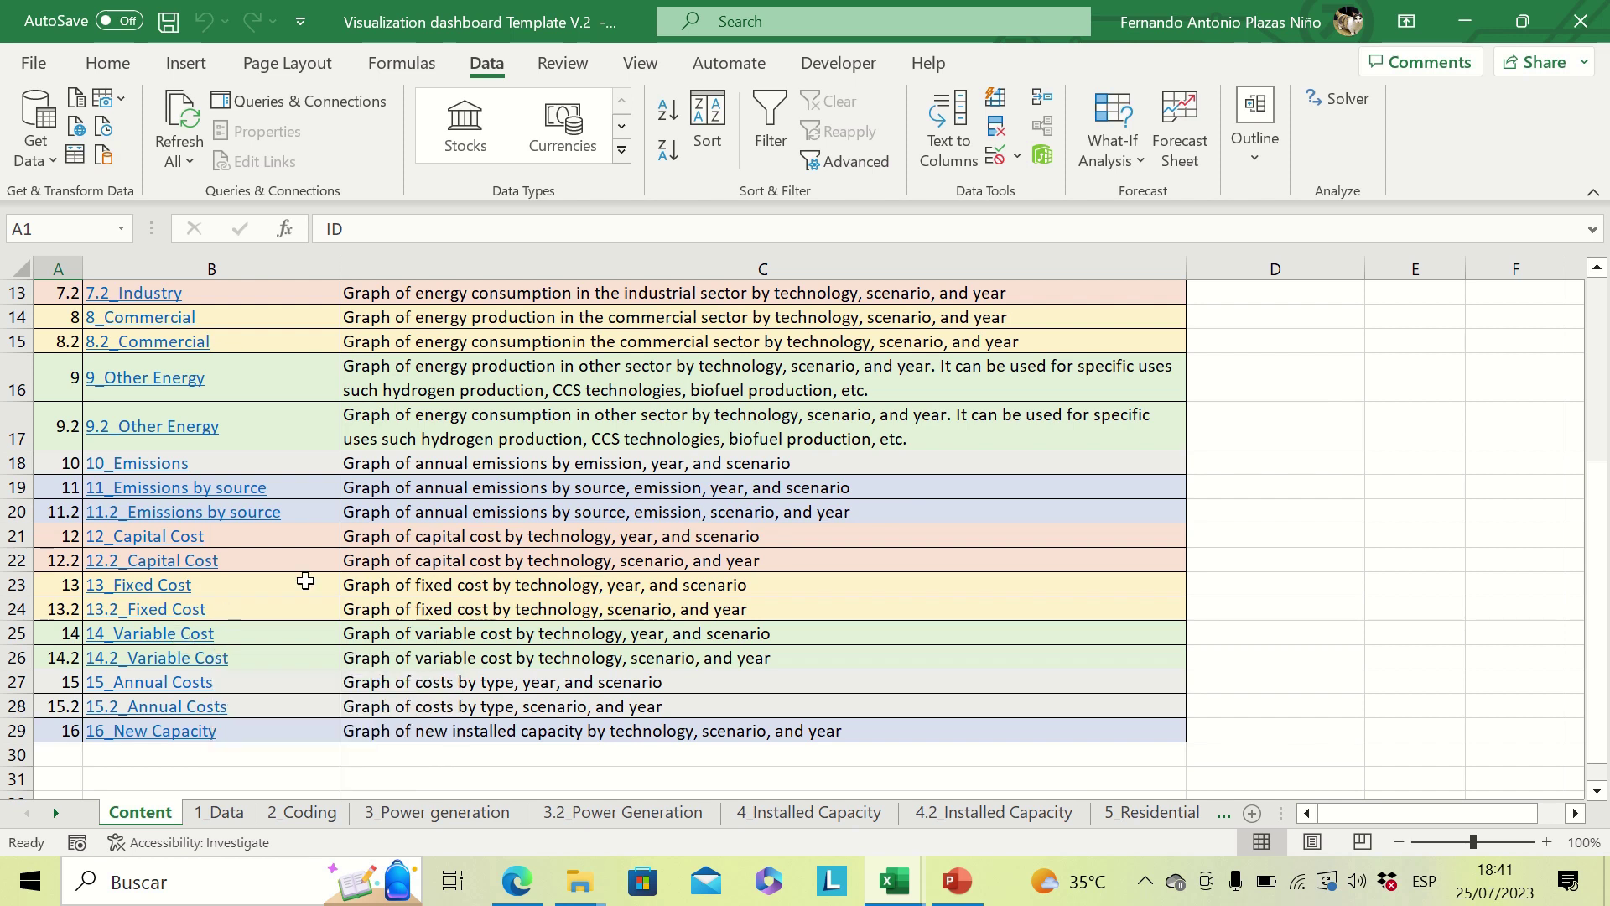
pyautogui.scroll(-1, 309, 575)
pyautogui.scroll(5, 494, 611)
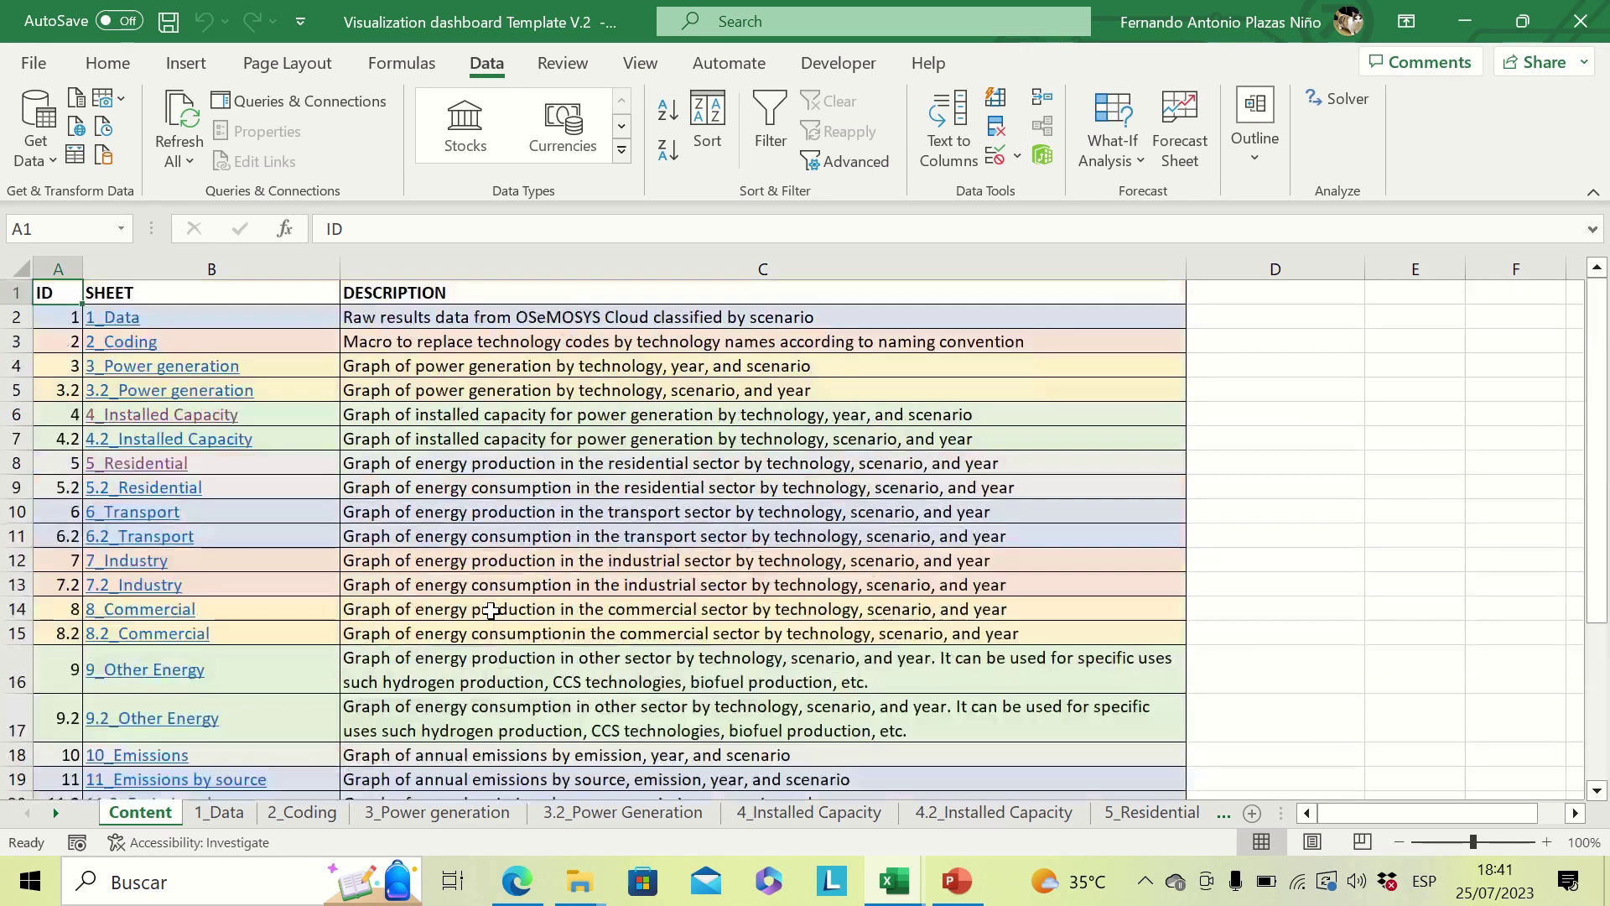